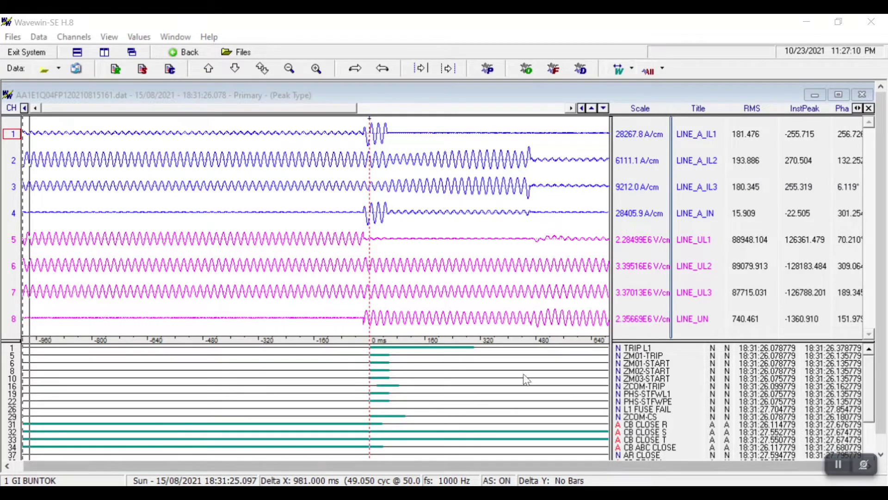
- Switch to the Impedansi workbook in Excel and move the impedance locus chart on the data locus impedansi sheet to start near cell AX2
click(842, 471)
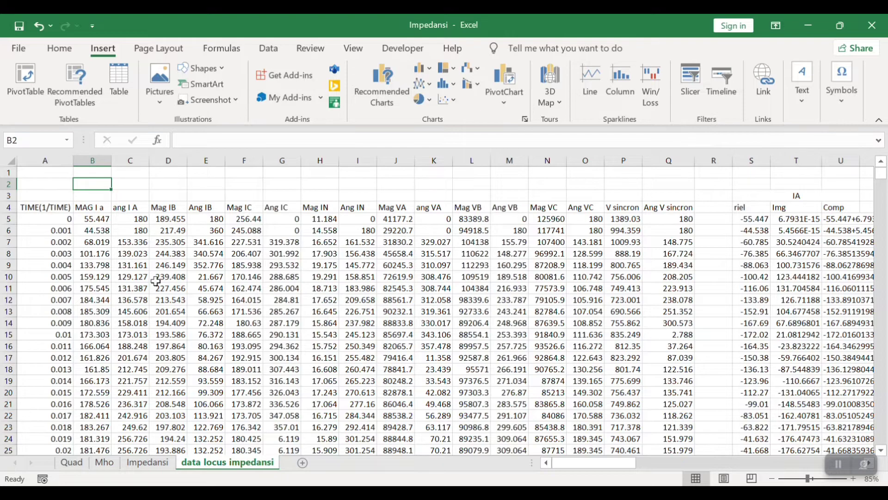
scroll(167, 291, down, 3)
scroll(180, 298, up, 3)
drag(596, 463, 790, 431)
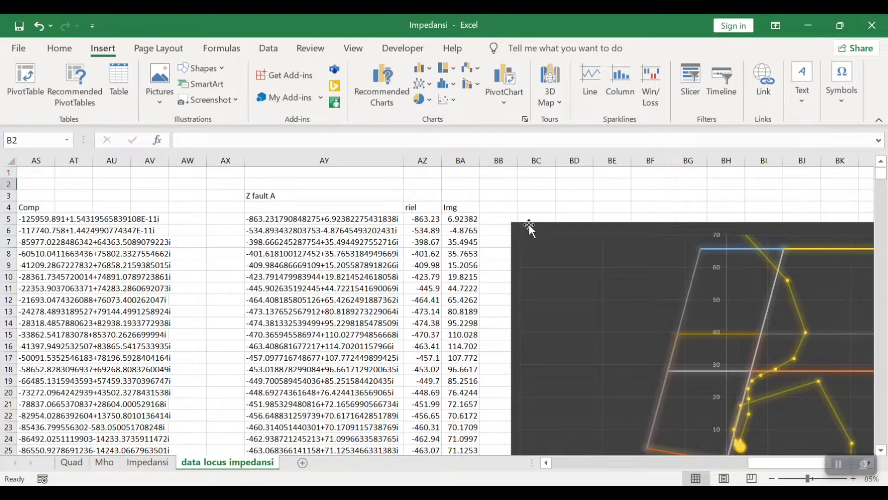
drag(529, 224, 256, 184)
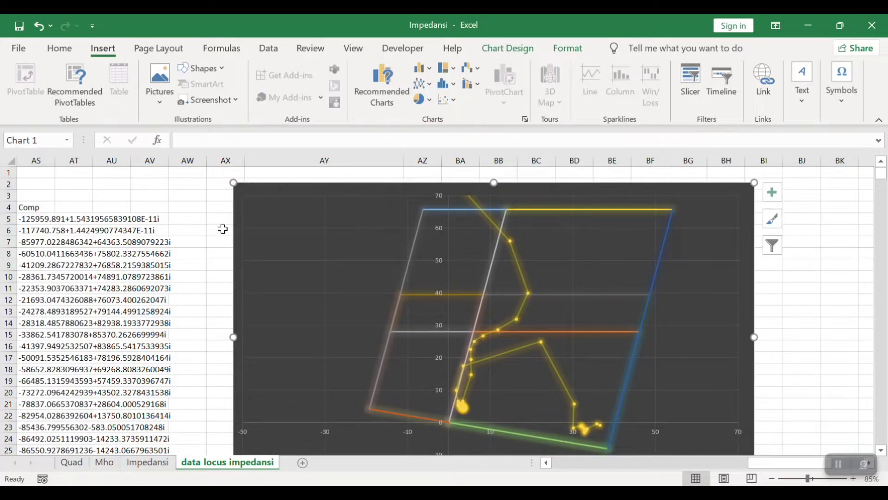
drag(761, 461, 512, 452)
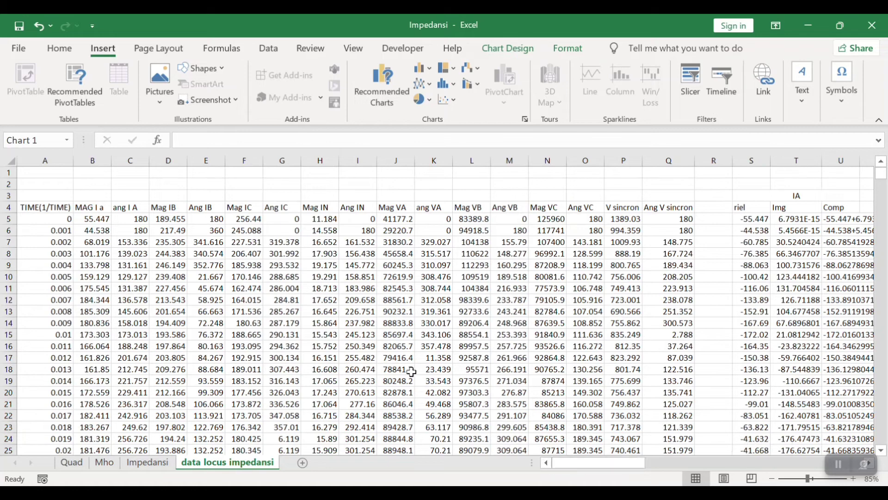
key(alt+Tab)
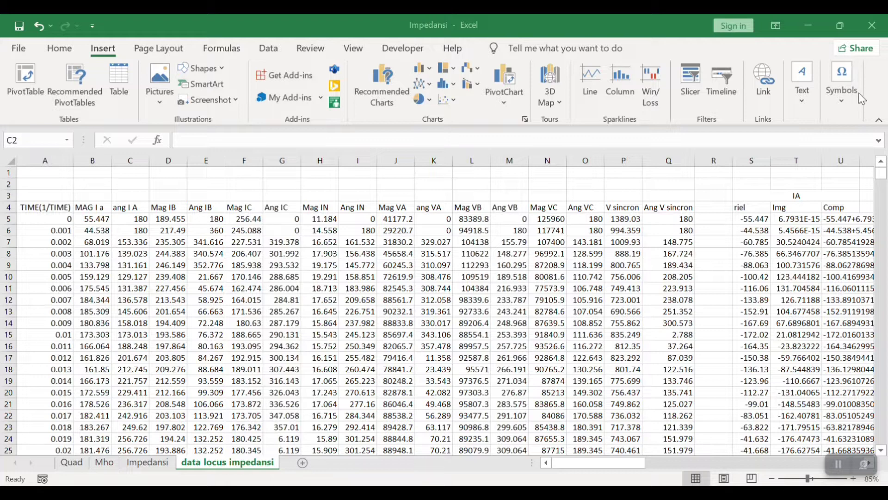
click(841, 84)
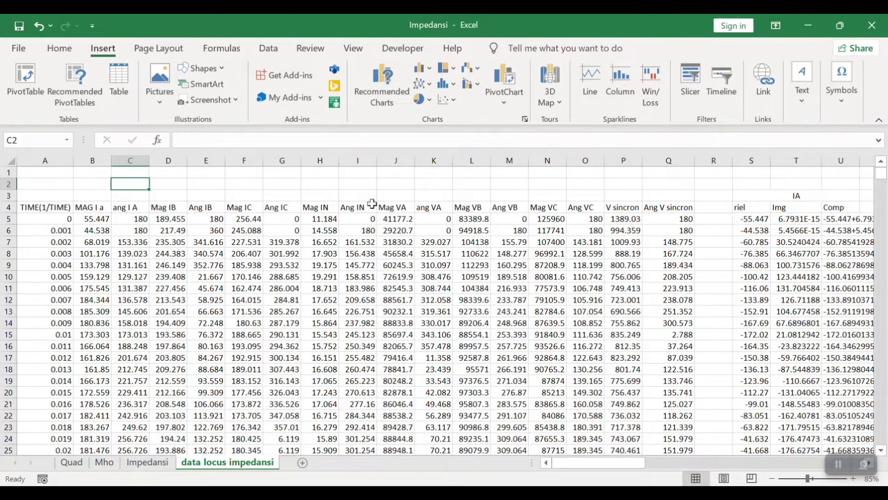
click(839, 109)
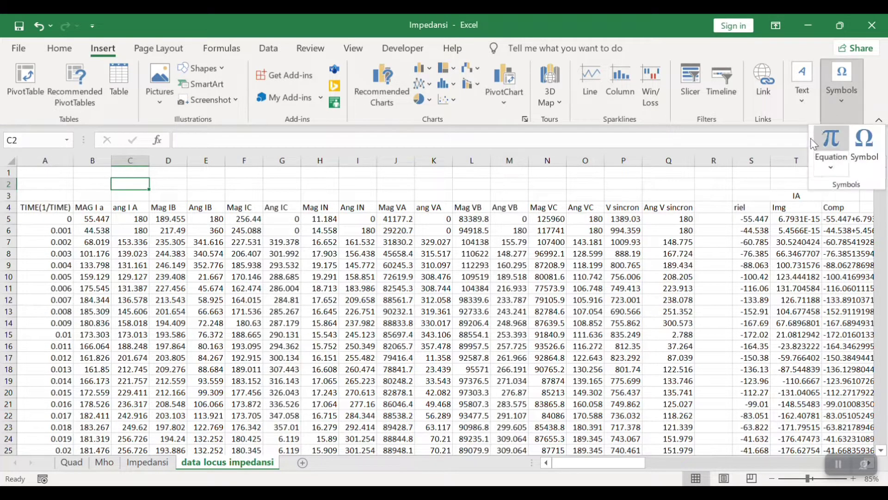
click(864, 148)
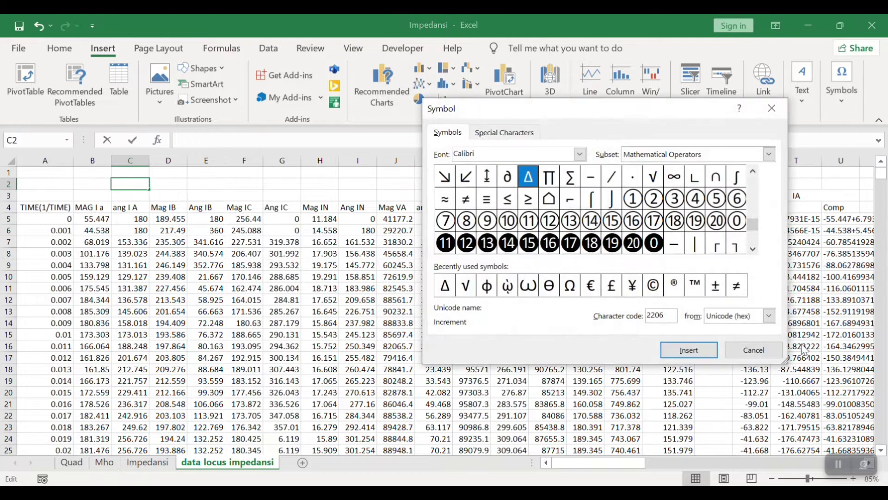
click(754, 350)
click(846, 104)
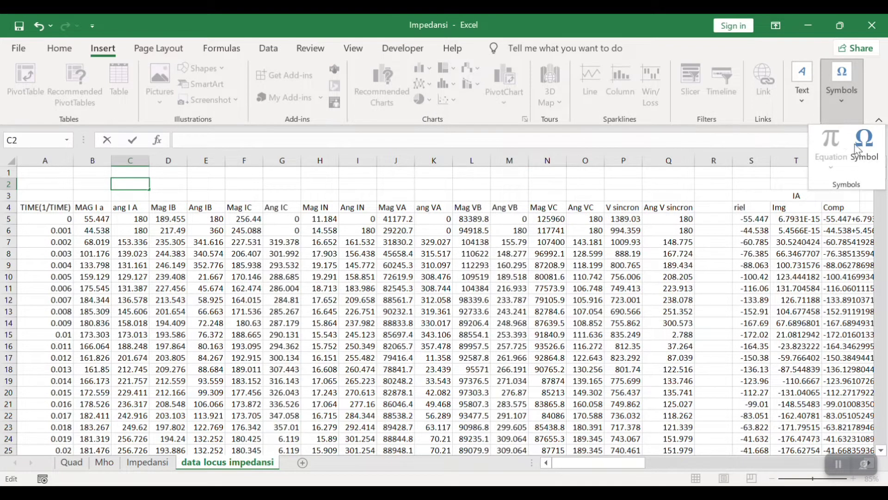
click(256, 172)
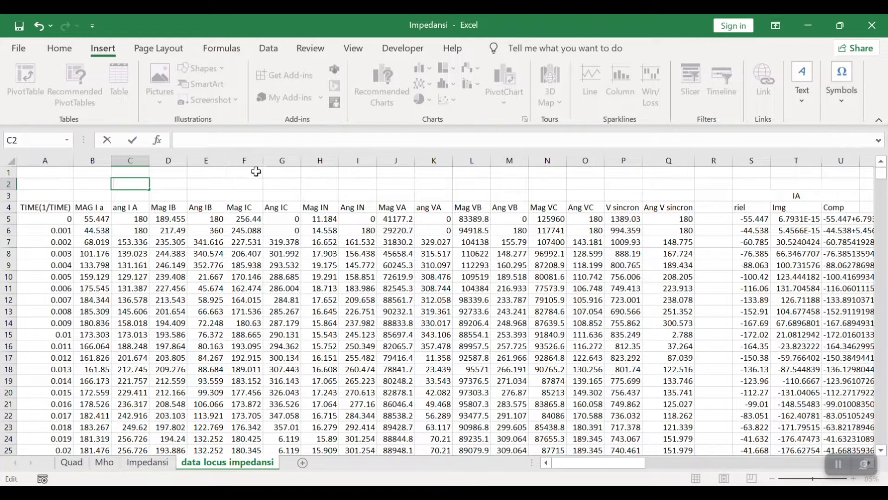
drag(214, 173, 208, 185)
click(308, 183)
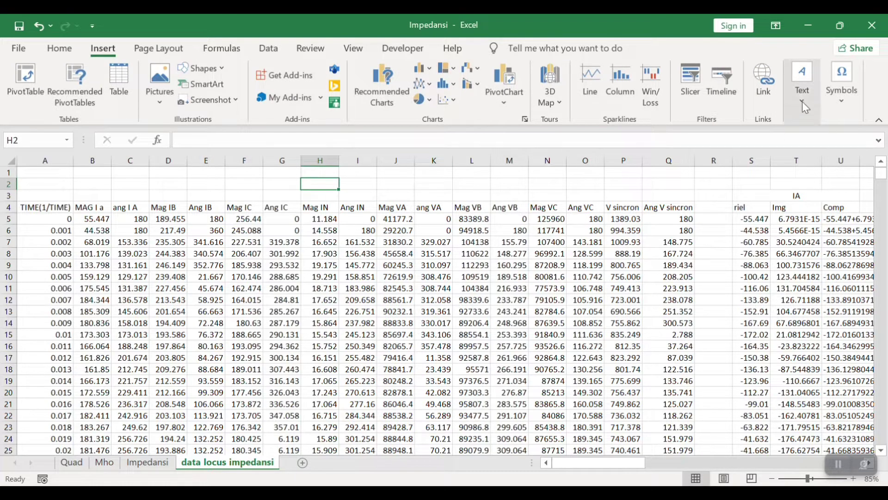
- Insert a new equation box in row 1 above columns B to D and clear its placeholder text
click(842, 86)
click(827, 152)
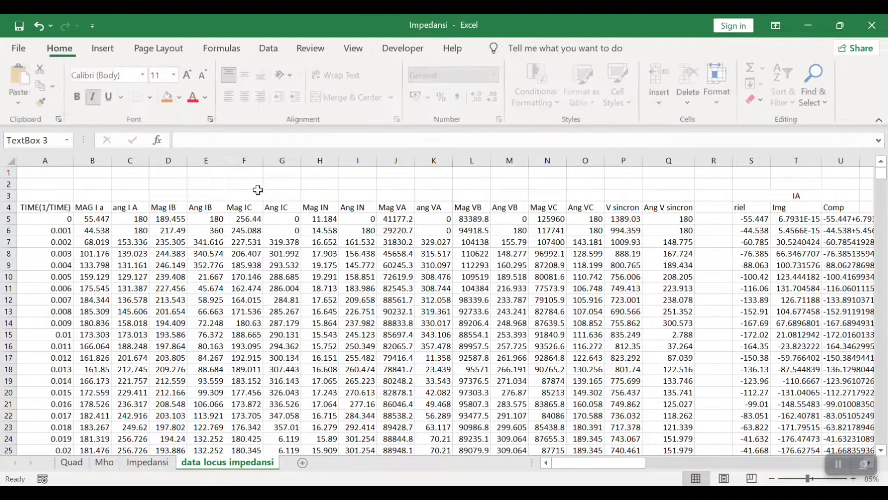
drag(485, 294, 172, 175)
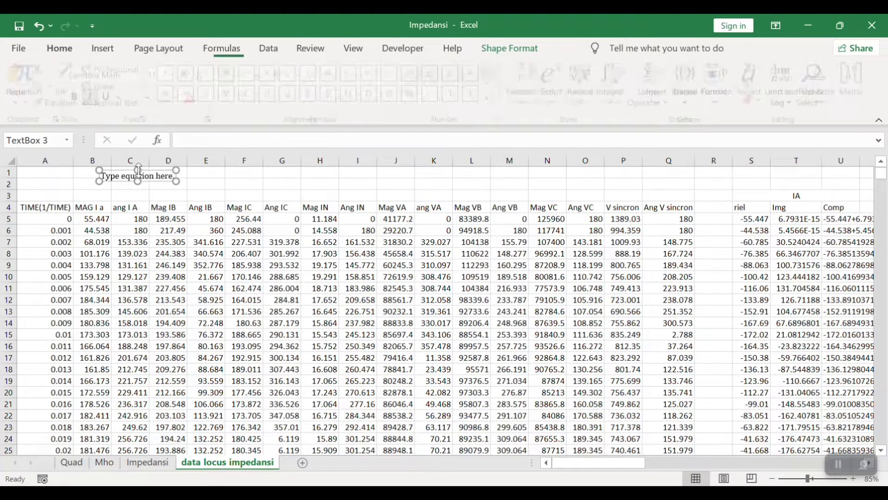
click(173, 175)
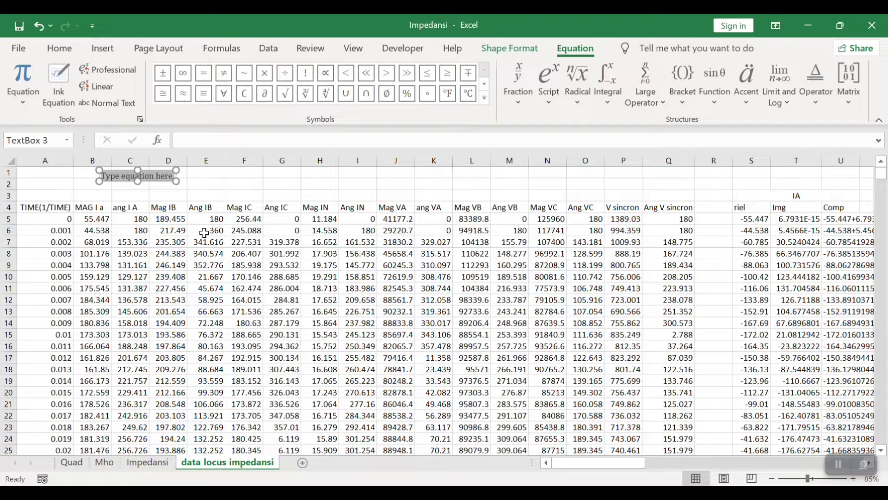
key(BackSpace)
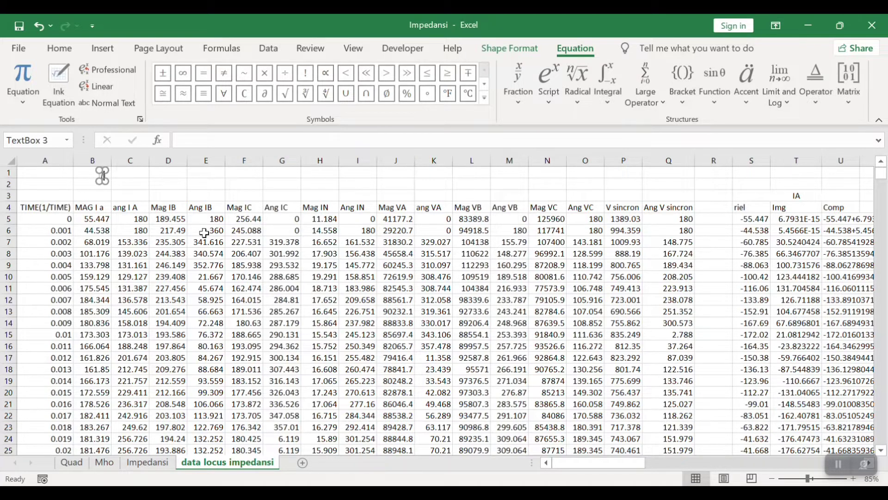
- Enter "I = Im x sin(" in the equation and add the Cyrillic Capital Letter Broad Omega symbol, code A64C
text(I = Im x)
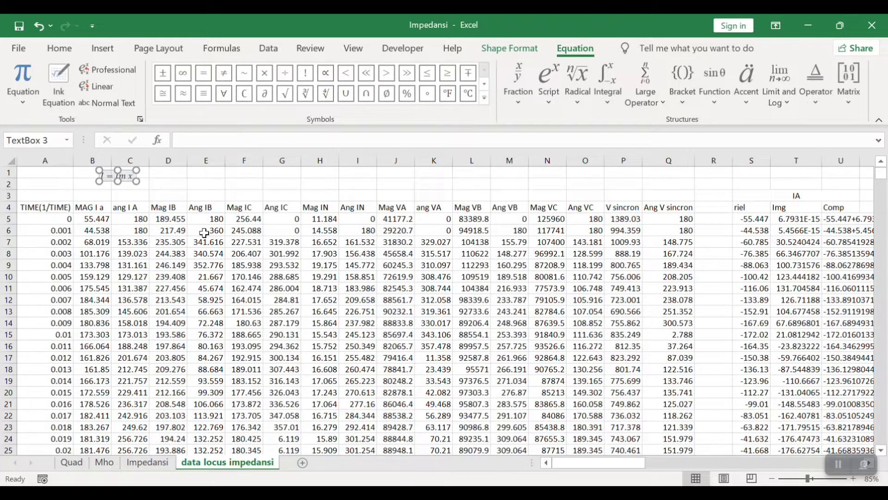
text( sin)
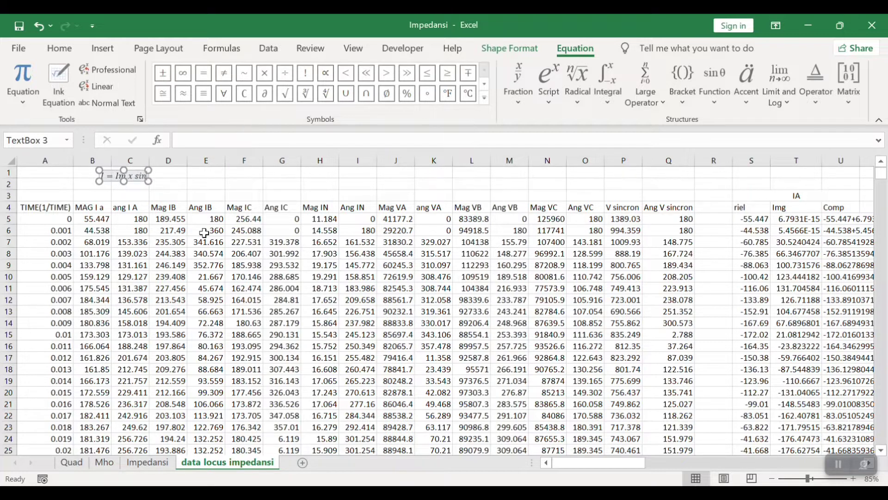
text(()
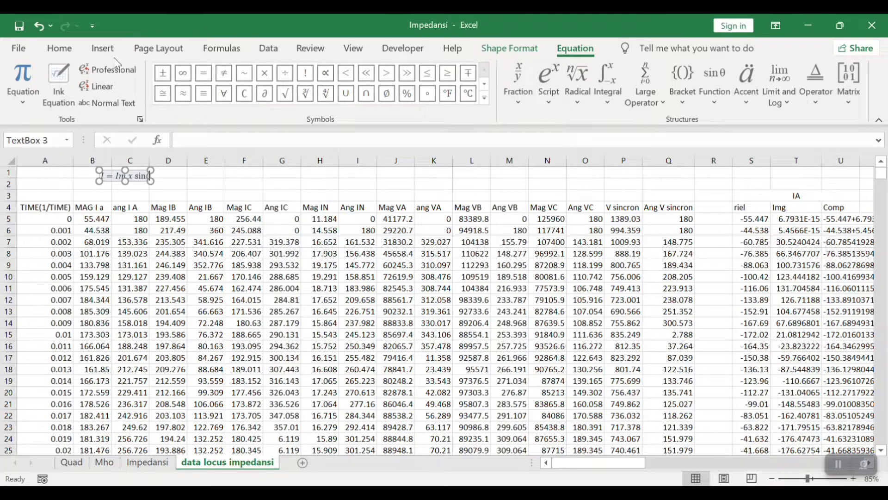
click(103, 48)
click(842, 105)
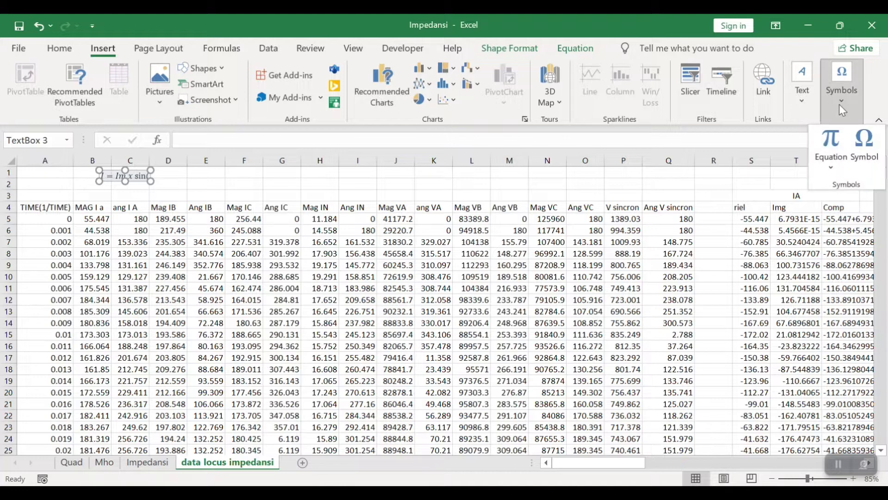
click(864, 144)
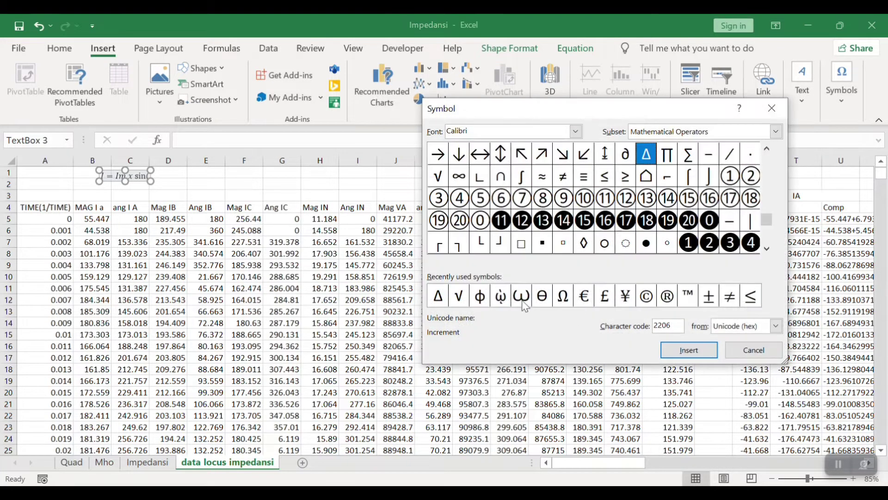
click(521, 296)
click(678, 353)
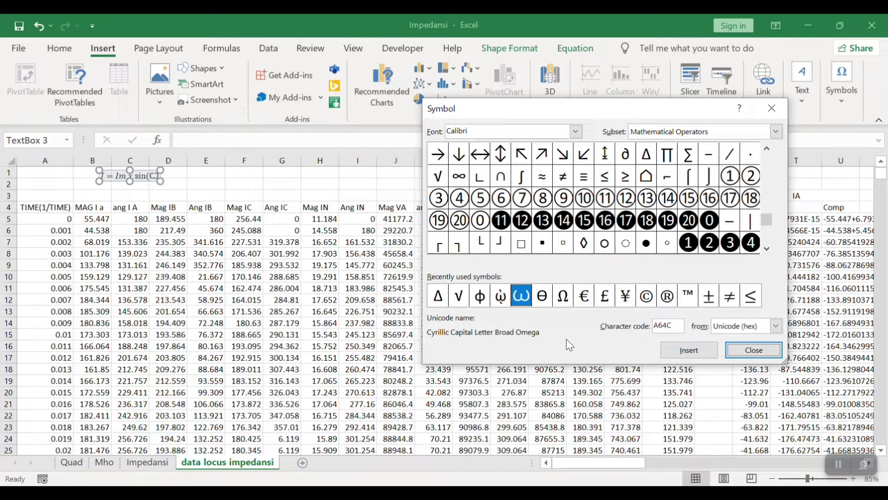
click(754, 350)
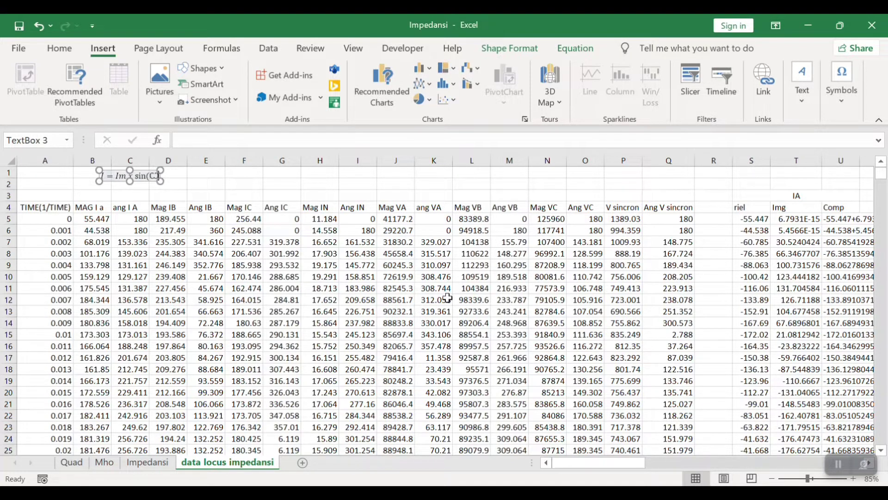
- Complete the sine argument after the omega with "t +" and the Ѳ symbol, code 0472, inside the closing parenthesis
text(t)
text())
text(+)
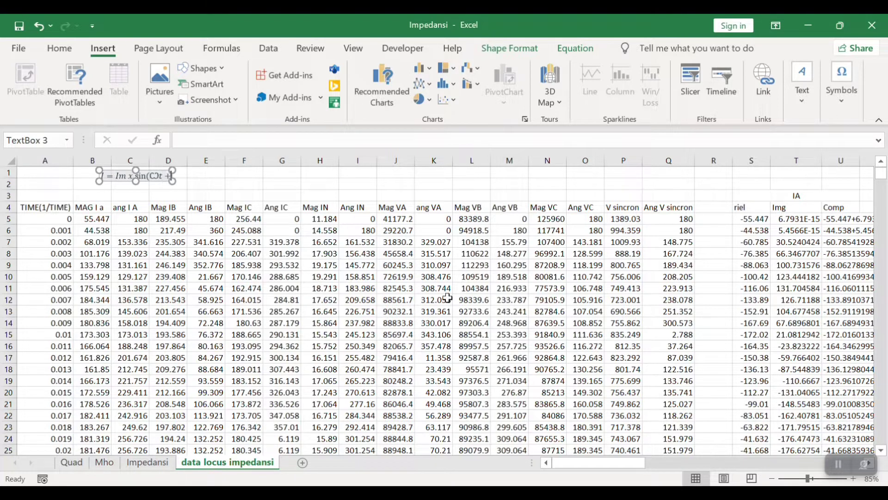
click(842, 110)
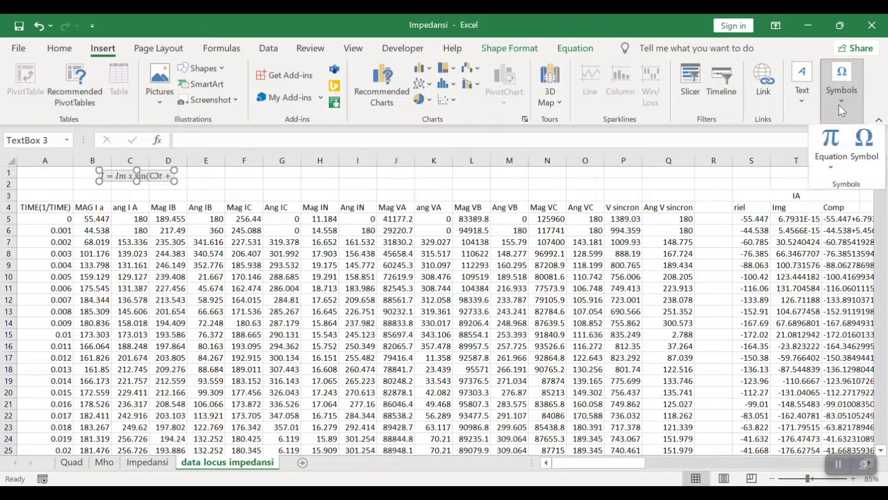
click(861, 138)
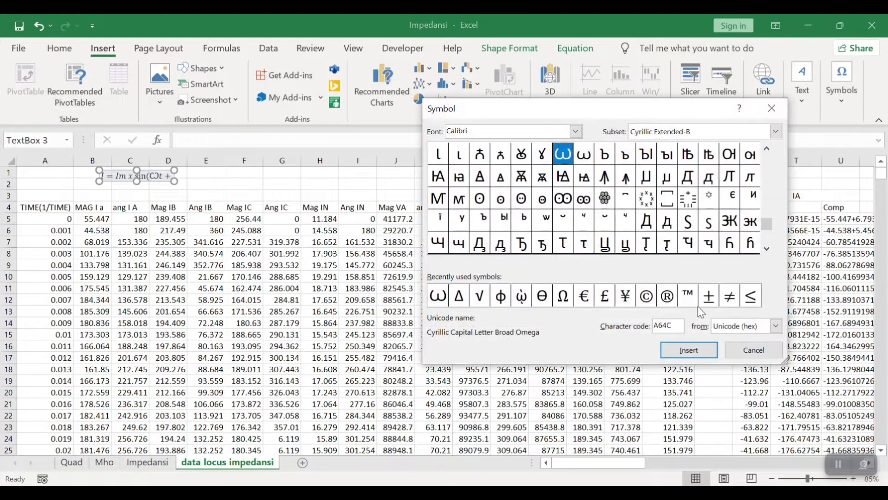
click(542, 296)
click(689, 350)
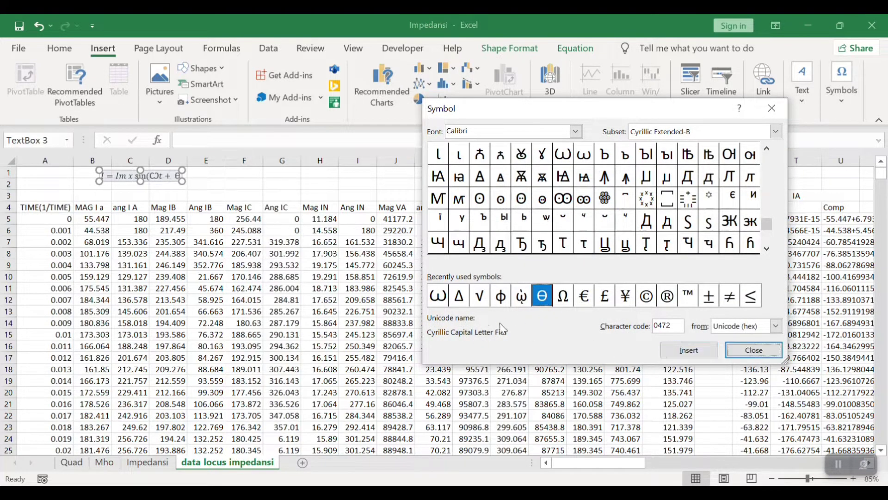
click(753, 350)
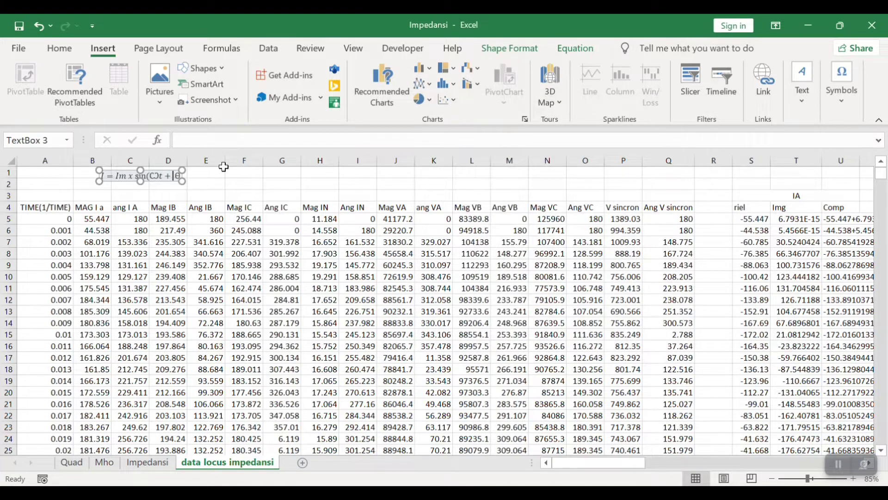
key(Right)
text())
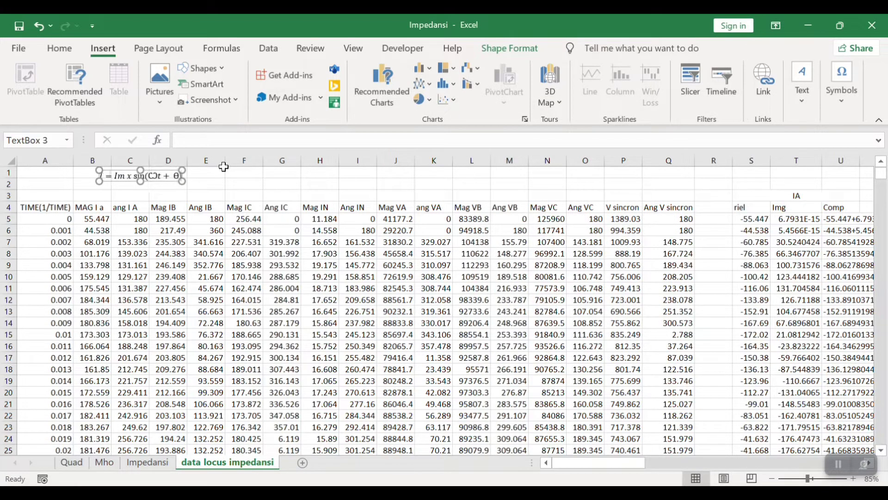
click(255, 182)
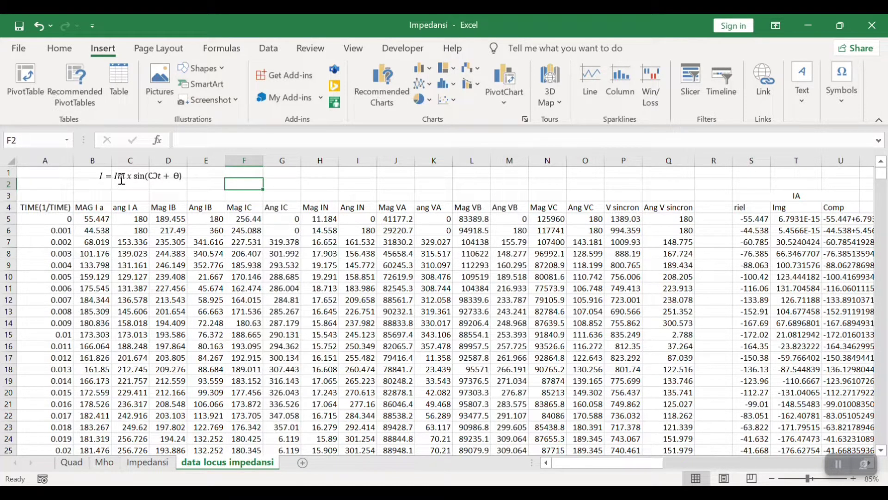
- Compare the equation's terms with the MAG I a values, the time column, and the phase A, B and C current angles
drag(88, 220, 75, 337)
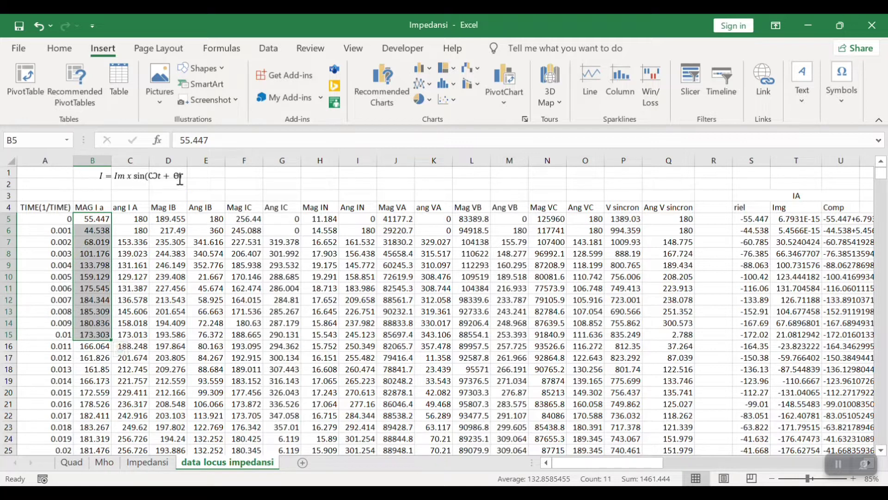
click(160, 176)
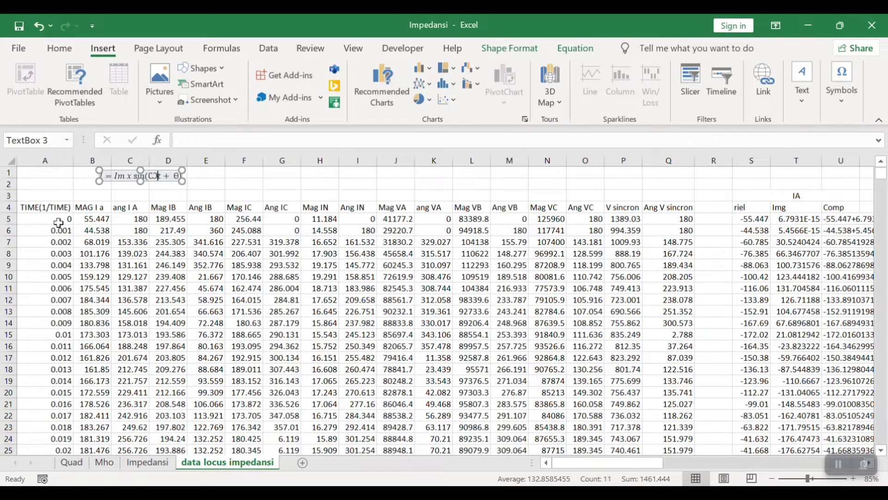
drag(59, 224, 58, 299)
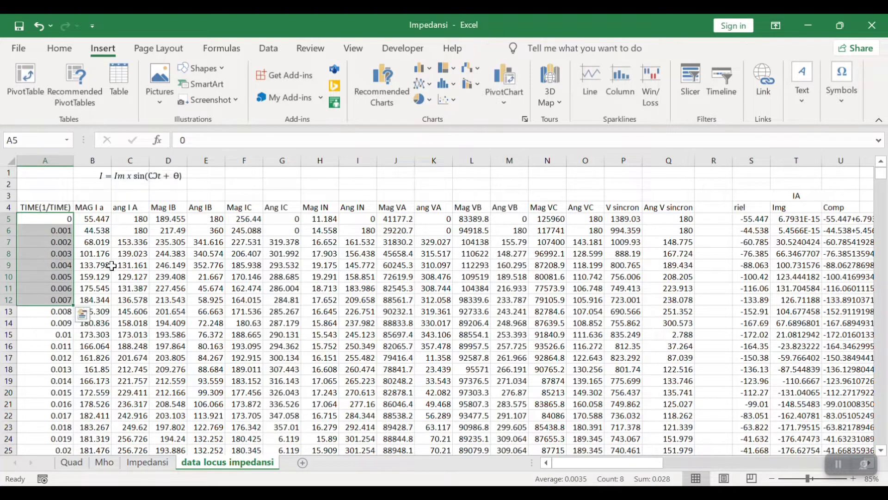
click(177, 176)
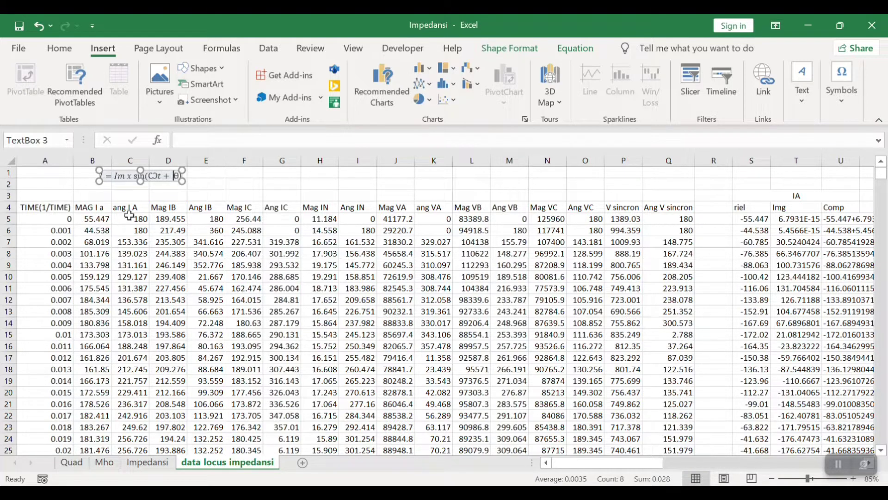
drag(132, 218, 137, 277)
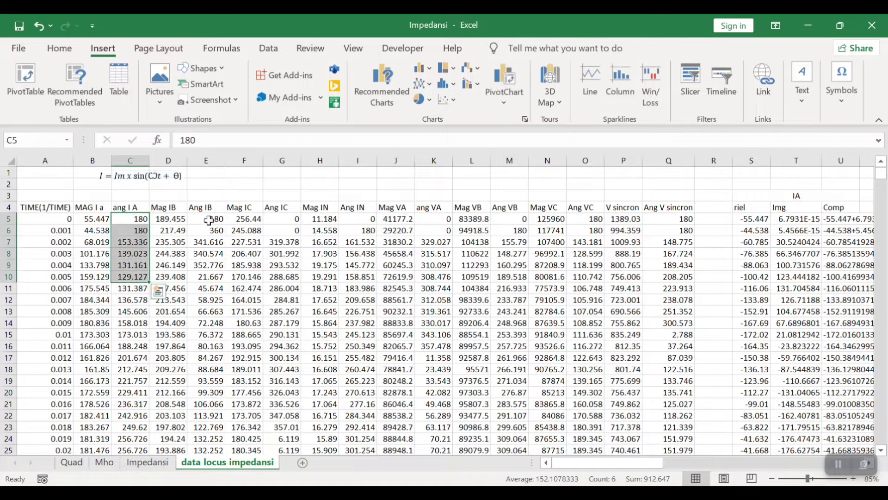
drag(206, 218, 206, 277)
drag(282, 218, 283, 250)
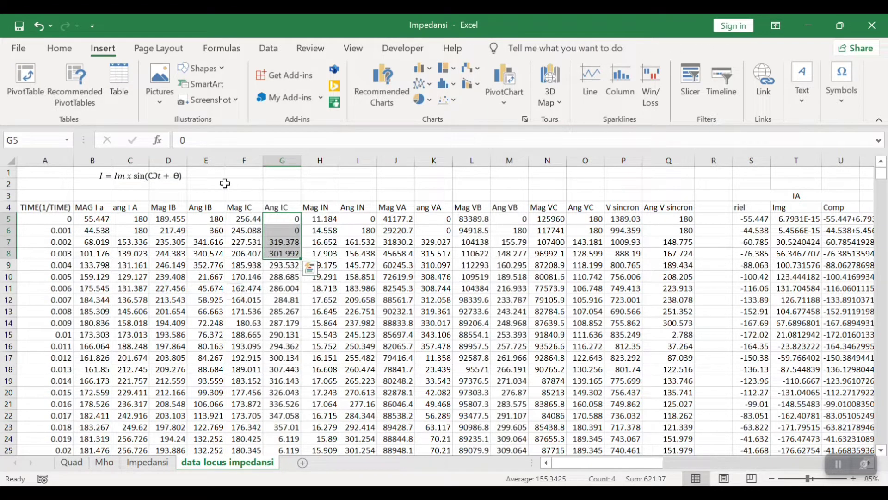
- Label cell B3 "ω =", reusing the omega symbol copied from the current equation
click(125, 195)
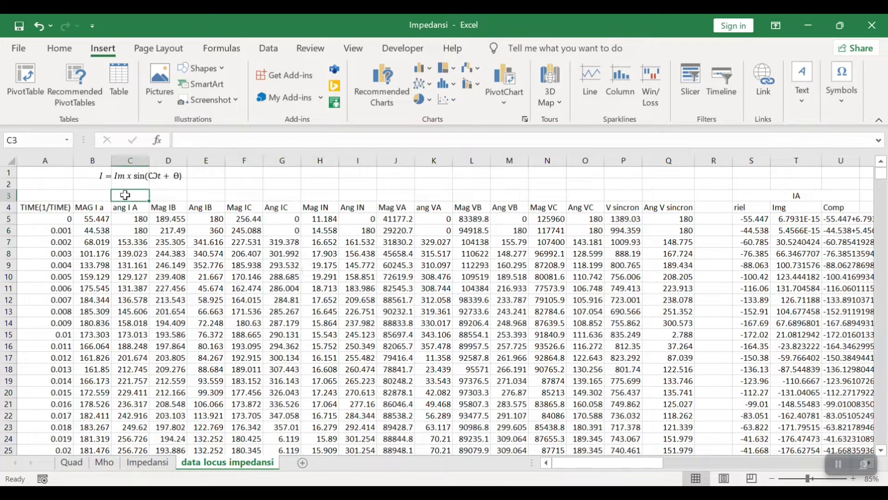
click(88, 195)
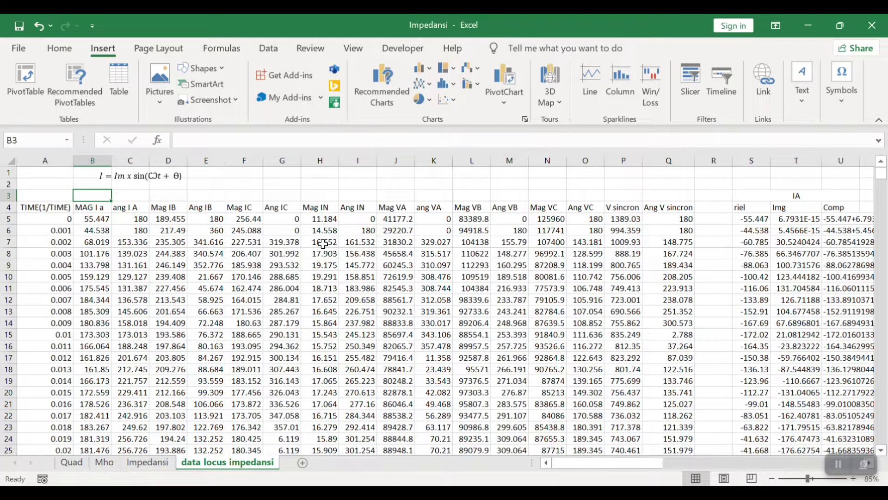
text(w)
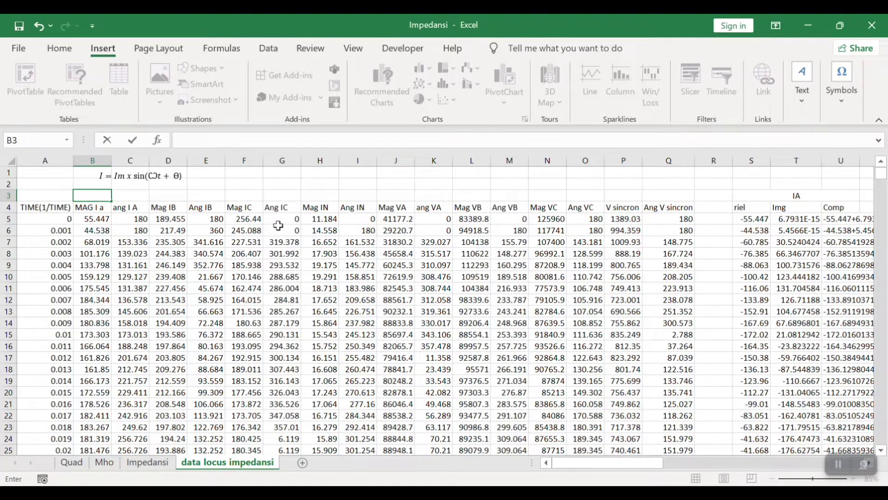
double_click(154, 178)
key(ctrl+c)
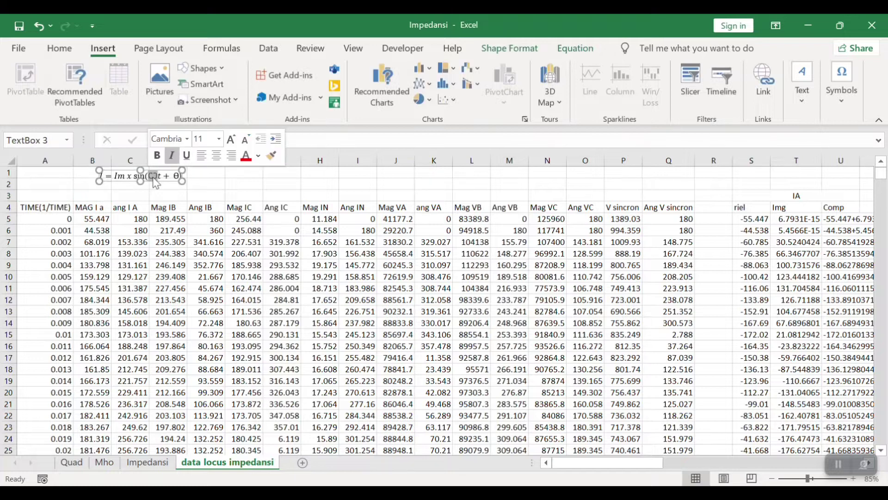
click(101, 194)
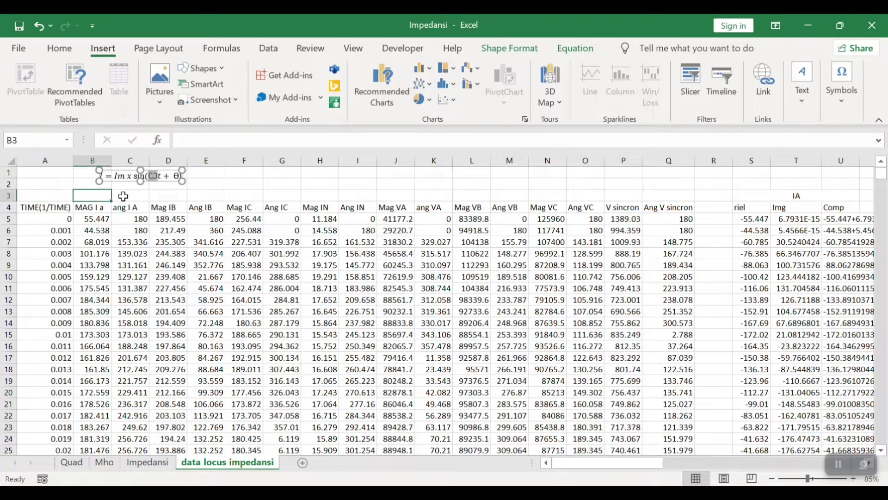
key(ctrl+v)
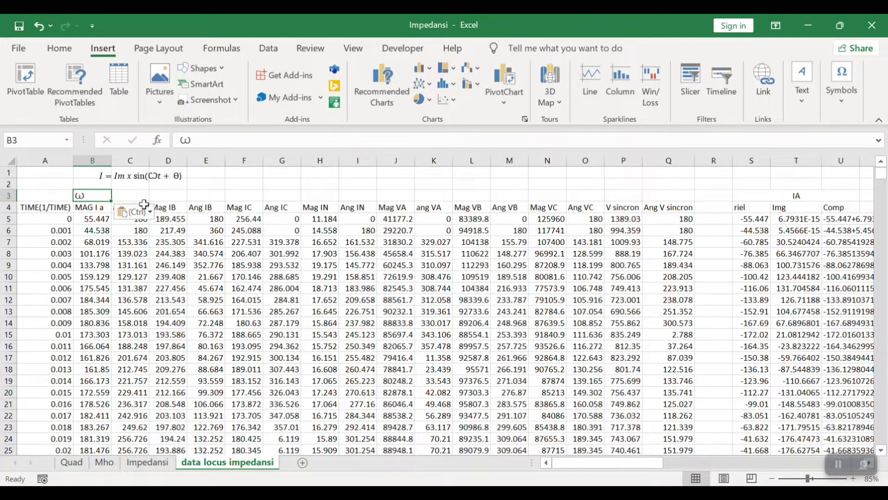
click(213, 140)
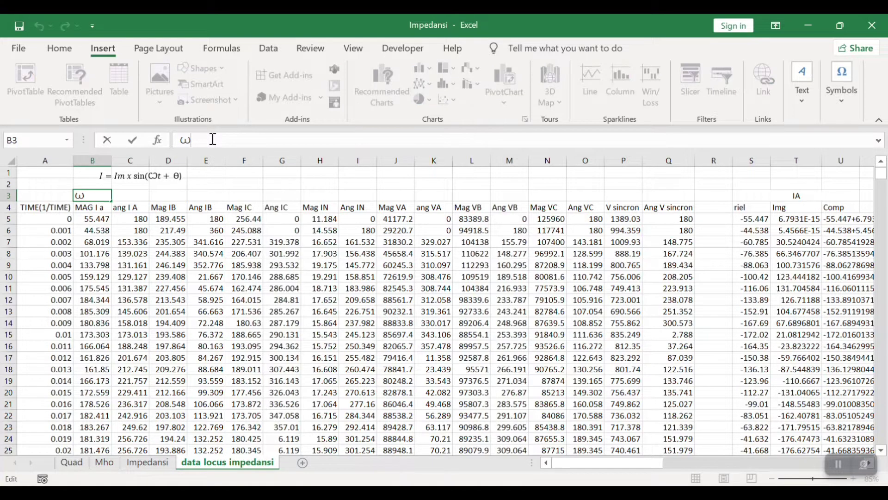
- Calculate the angular frequency in cell C3 with the formula =2*3.14*50
click(143, 196)
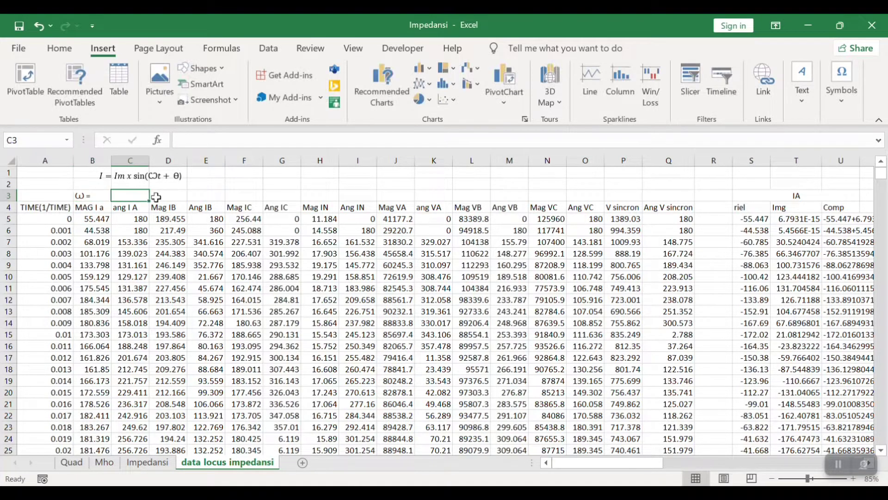
text(=2*3)
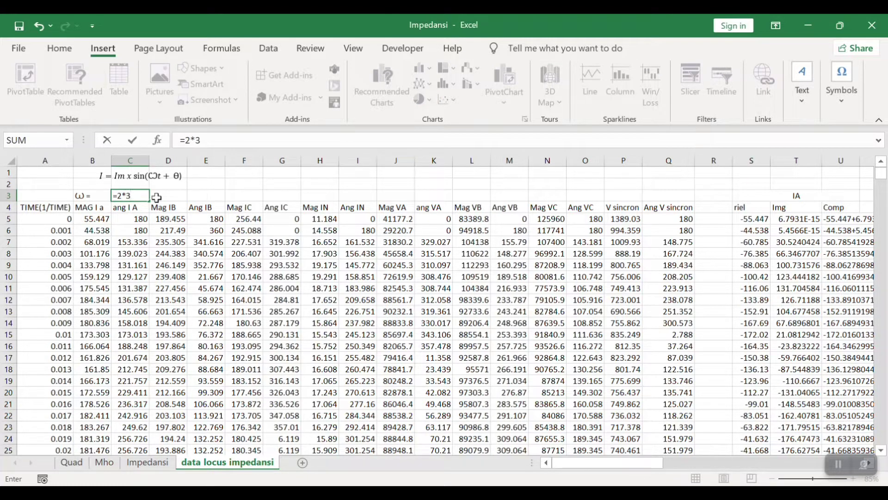
text(.14*50)
key(Return)
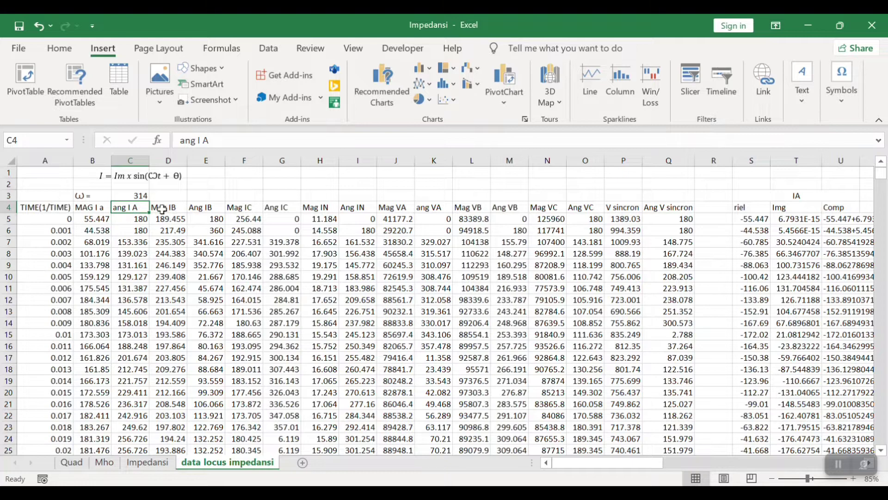
- Insert a blank column before the Mag IB column and head it "sin IA" in cell D4
click(176, 160)
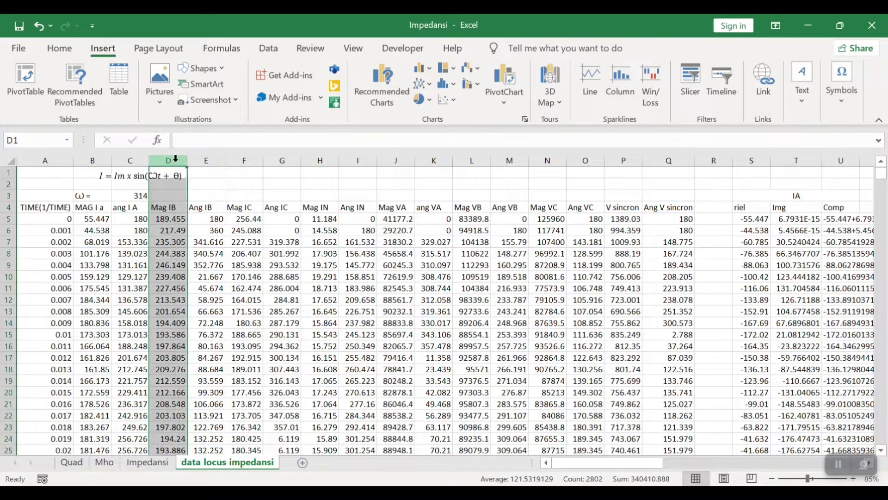
right_click(178, 161)
click(212, 278)
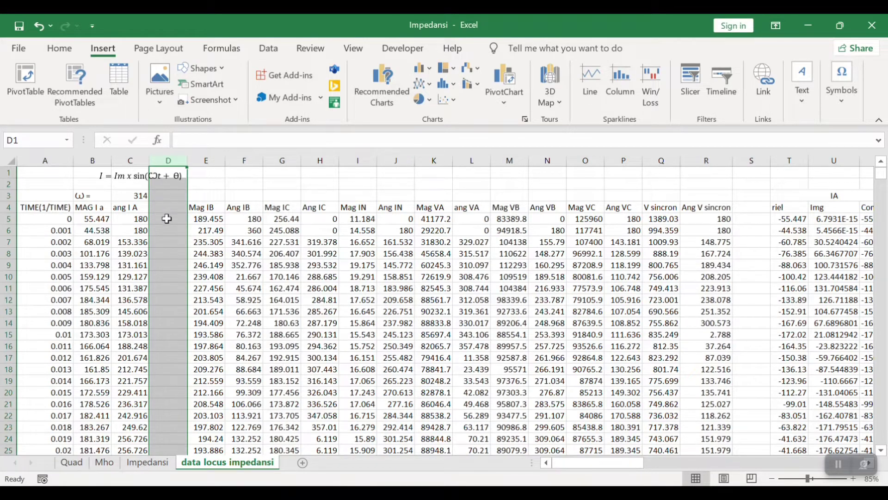
click(157, 207)
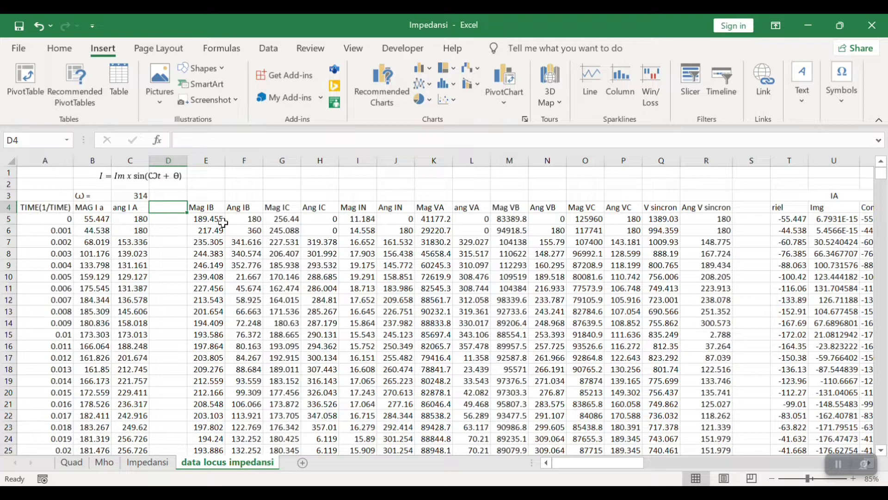
text(sin IA)
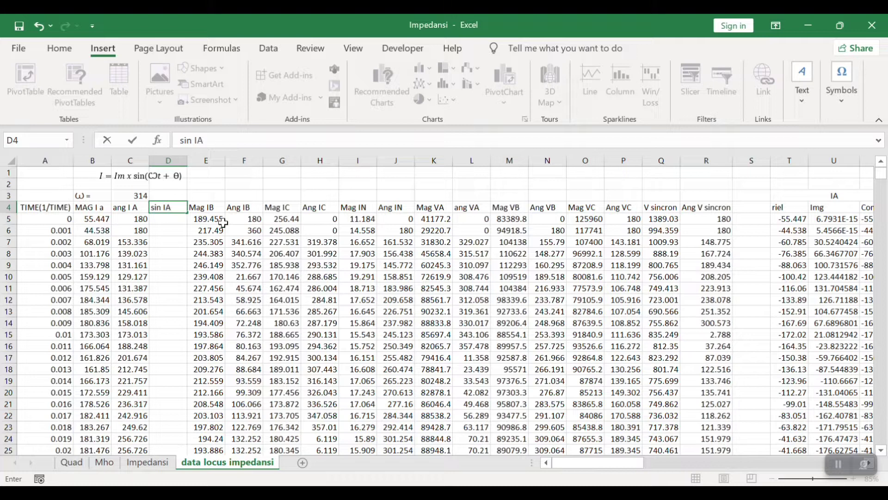
- Begin the sine current formula in D5 with =B5*sin(radians(C3*A5), multiplying the phase A magnitude by the sine of the omega-time term
click(174, 221)
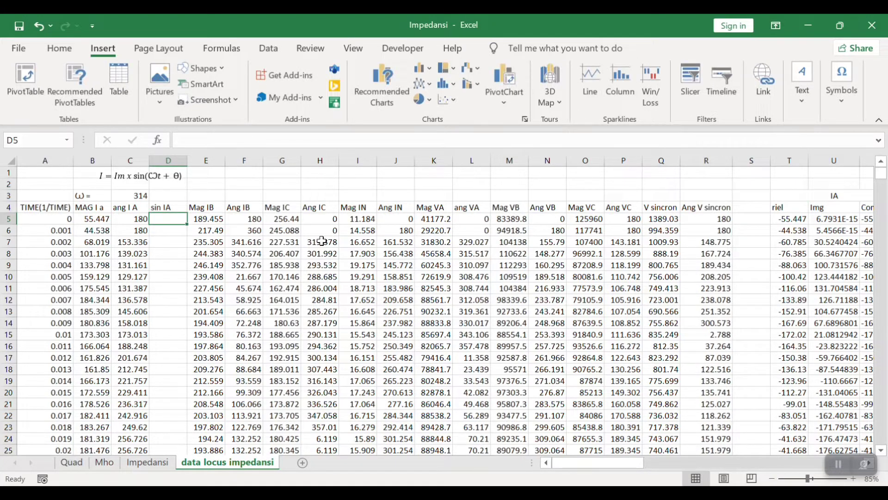
text(=)
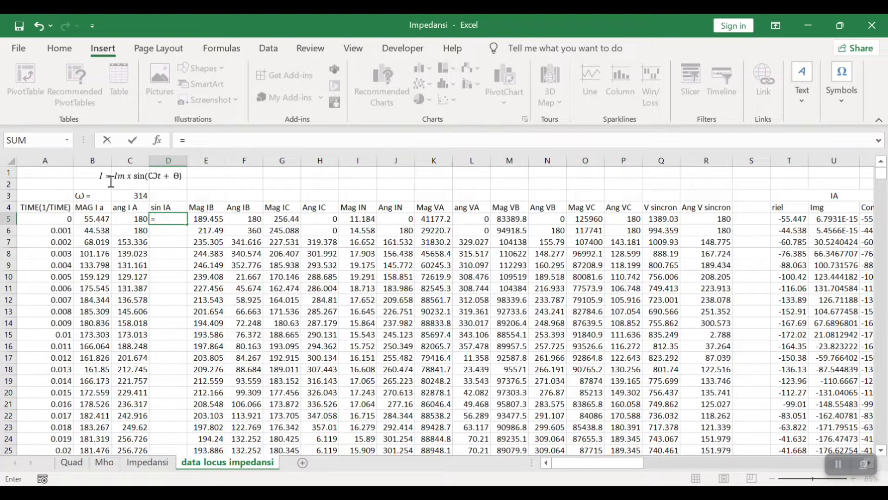
click(95, 216)
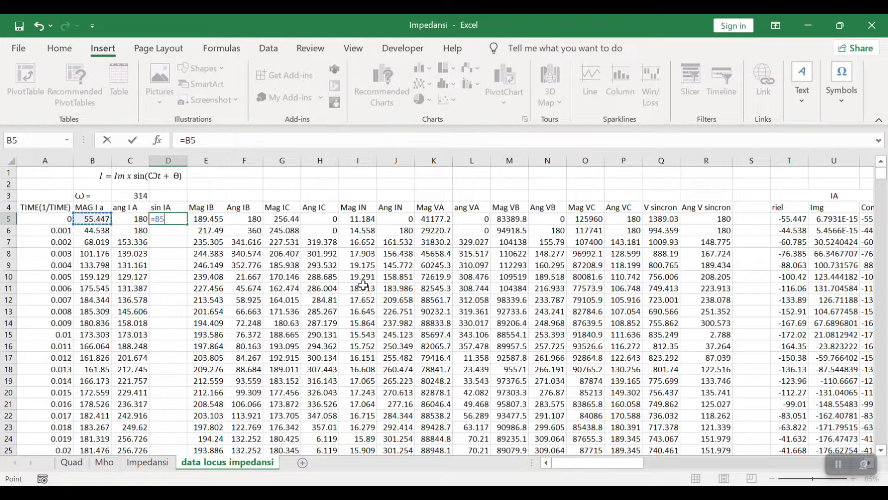
text(*sin)
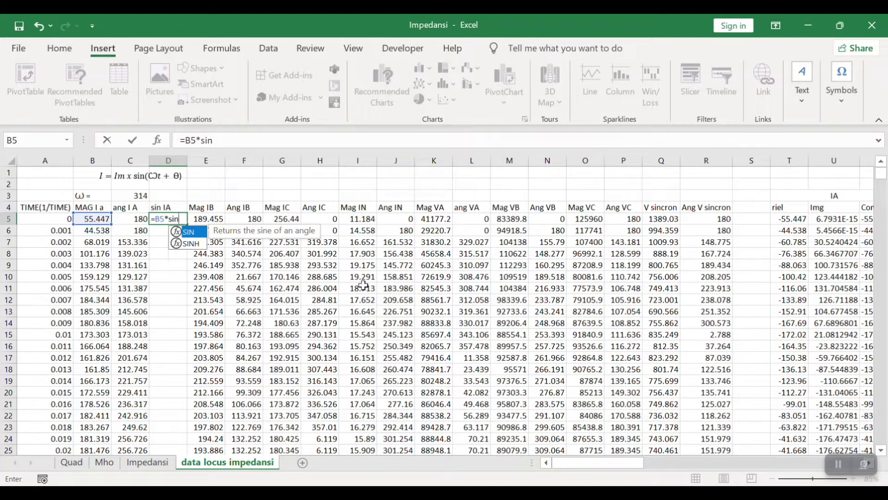
text(()
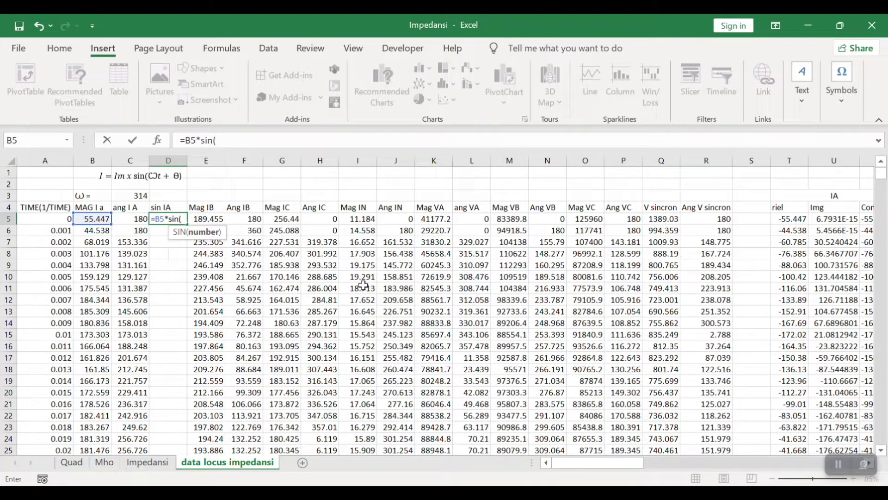
text(rad)
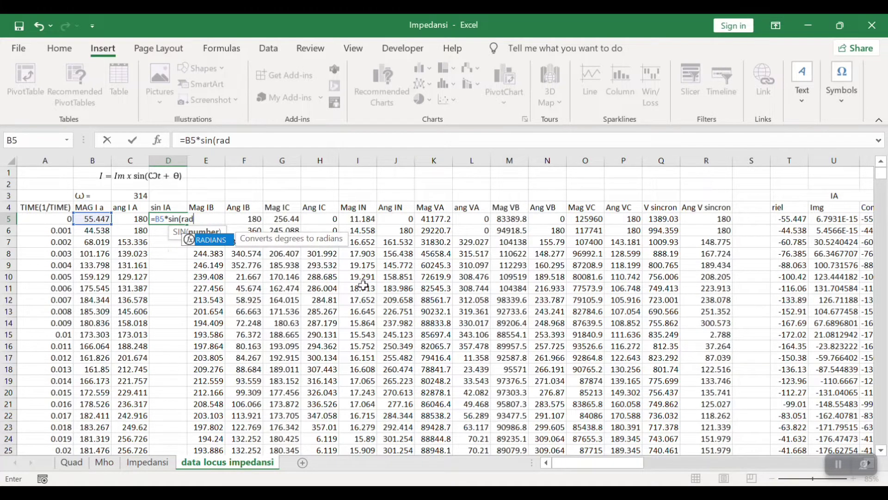
text(ians()
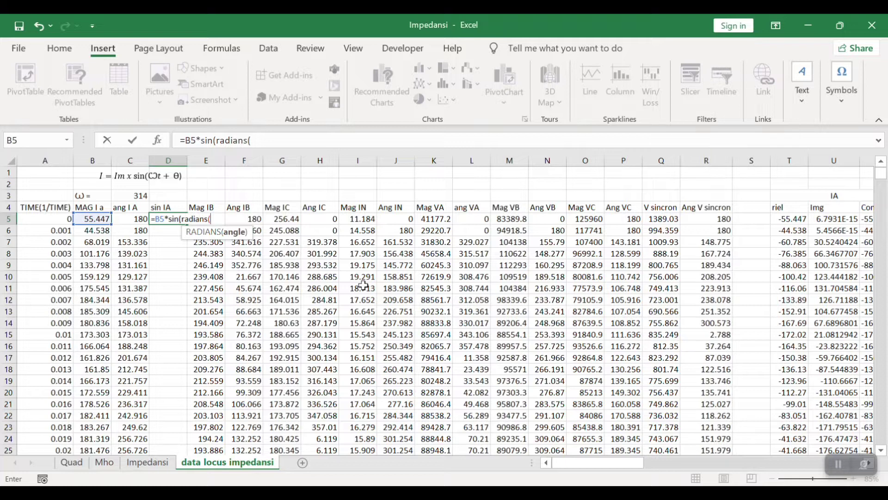
click(140, 195)
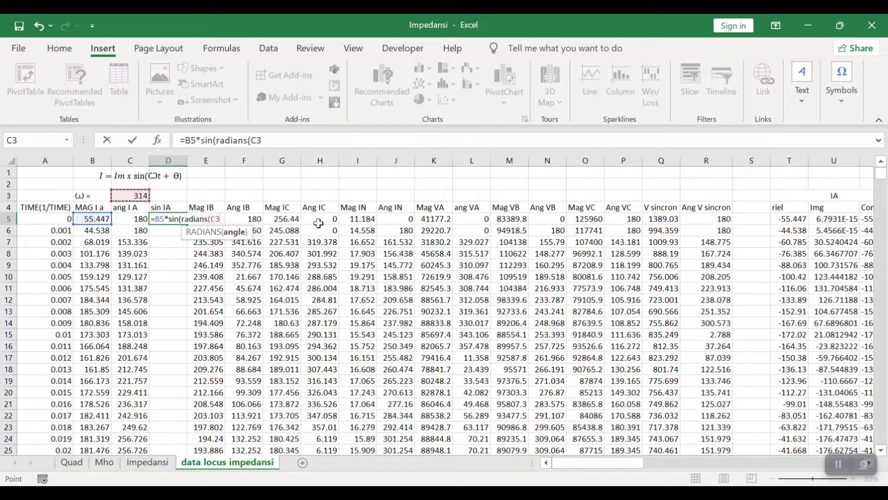
text(*)
click(46, 219)
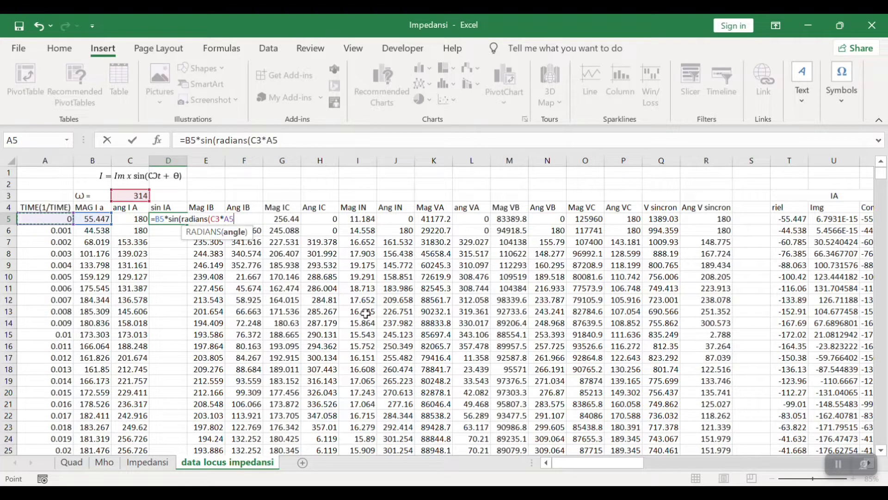
text())
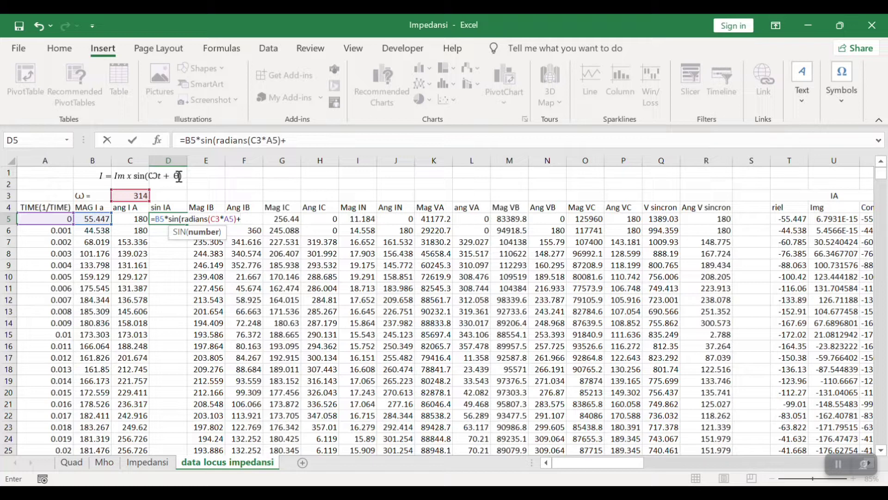
- Complete the D5 formula by adding the phase A angle term, +radians(C5)), inside the sine
text(+ra)
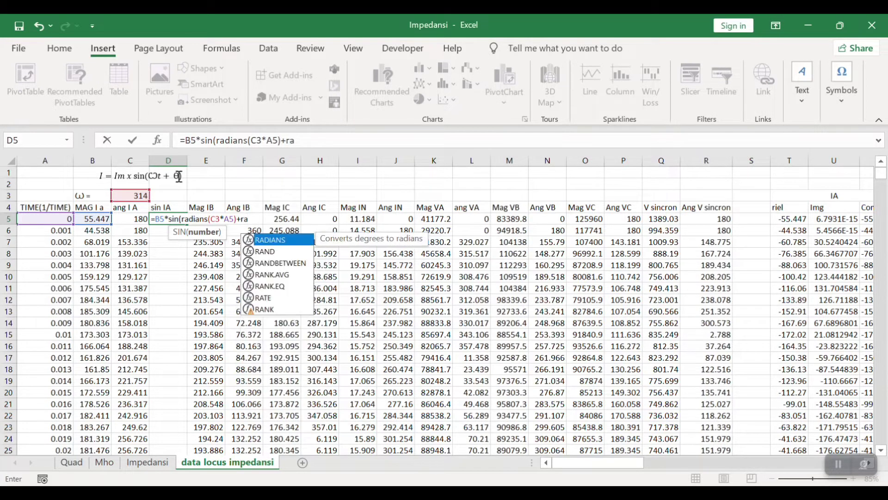
text(dians)
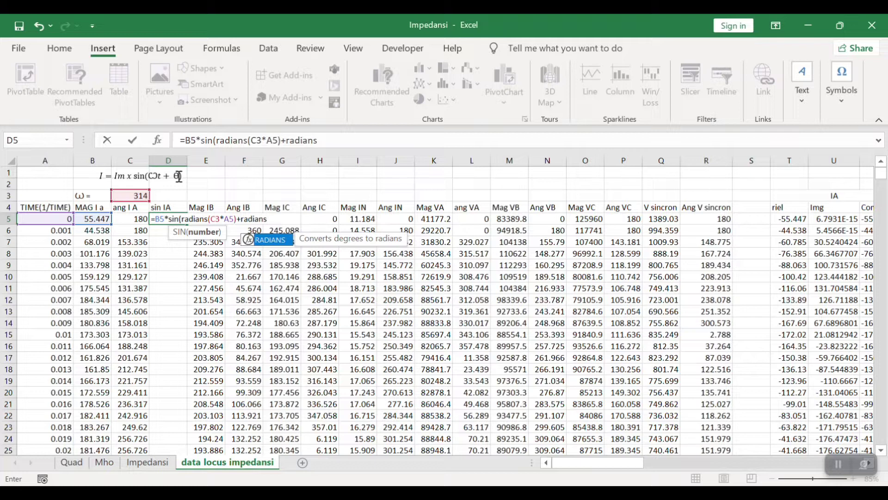
text(()
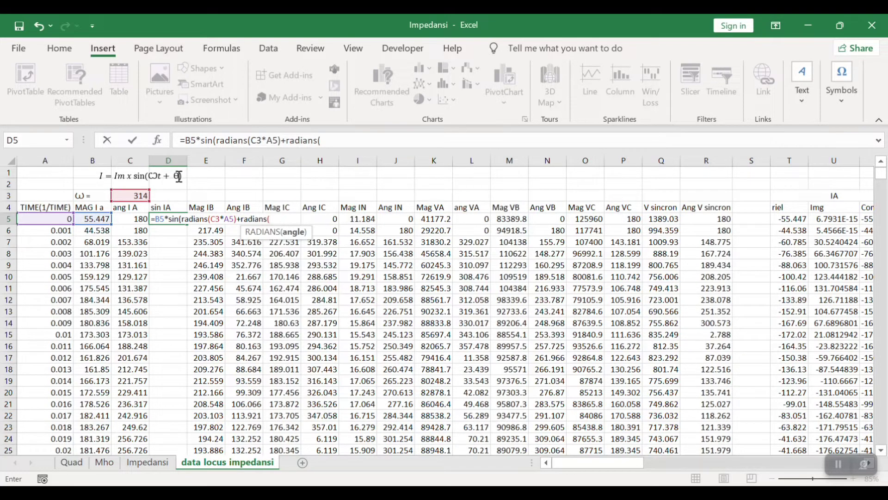
click(135, 220)
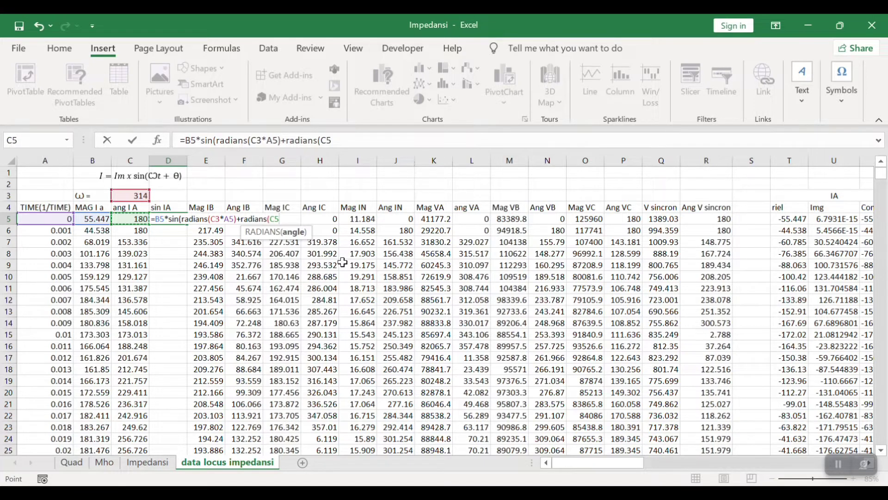
text())
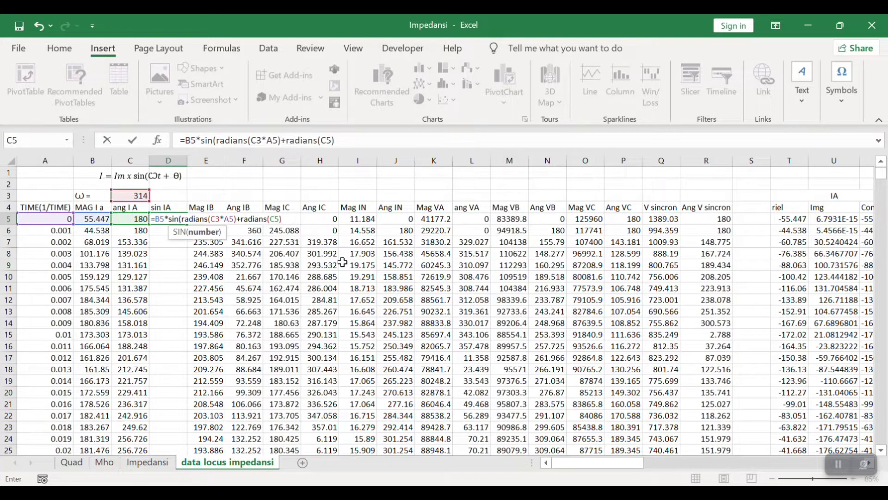
text())
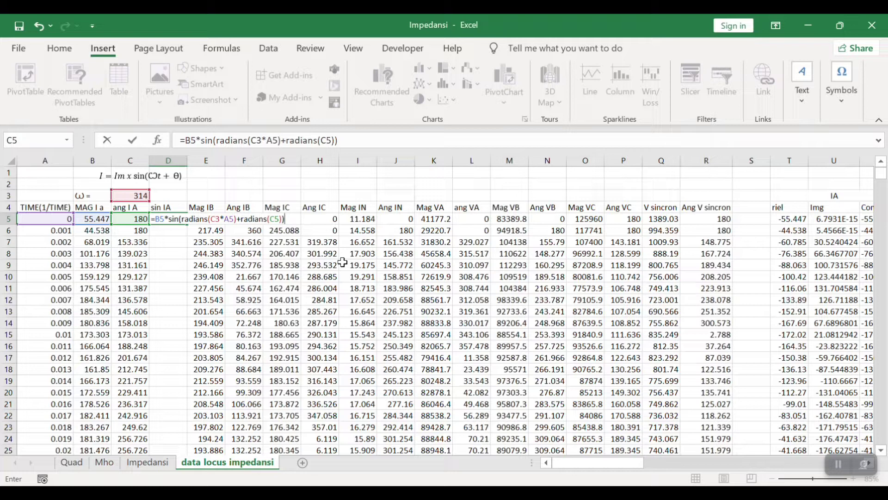
key(Return)
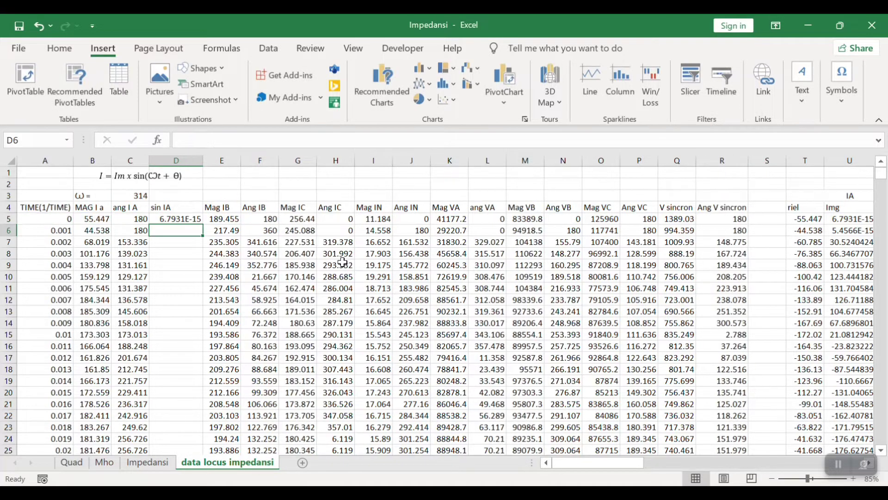
- Make the angular frequency reference in the D5 formula absolute as $C$3
click(186, 215)
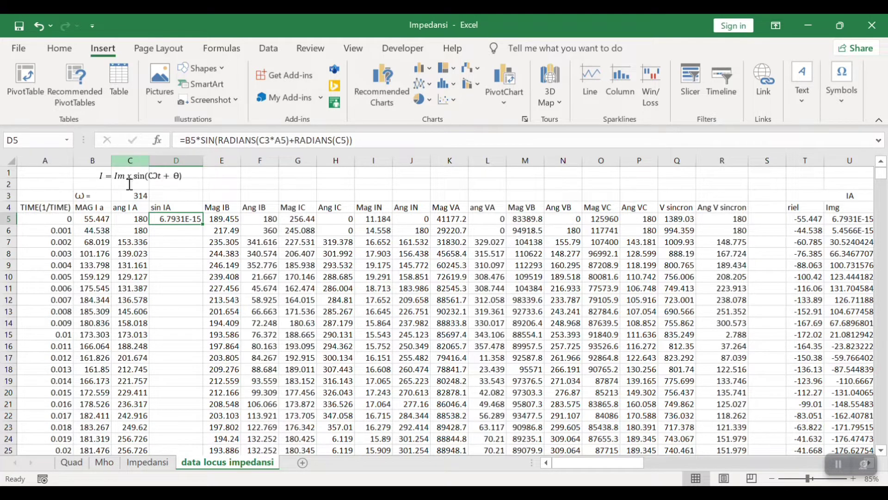
click(259, 141)
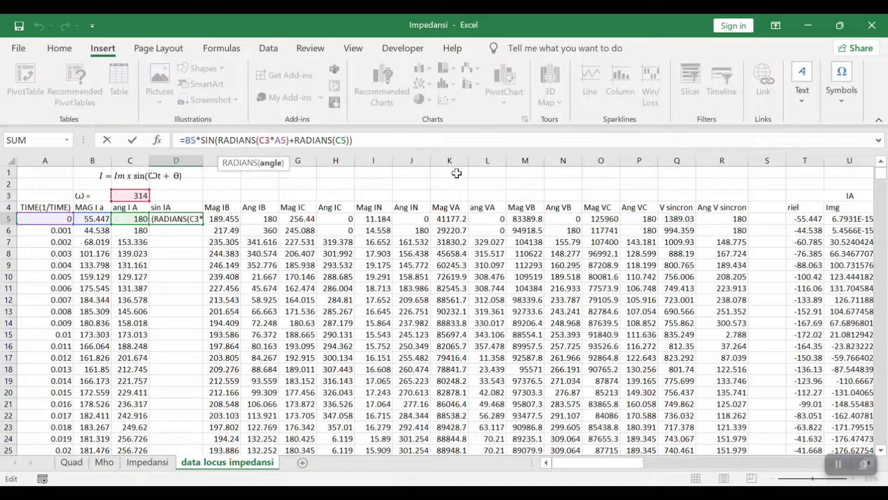
text($)
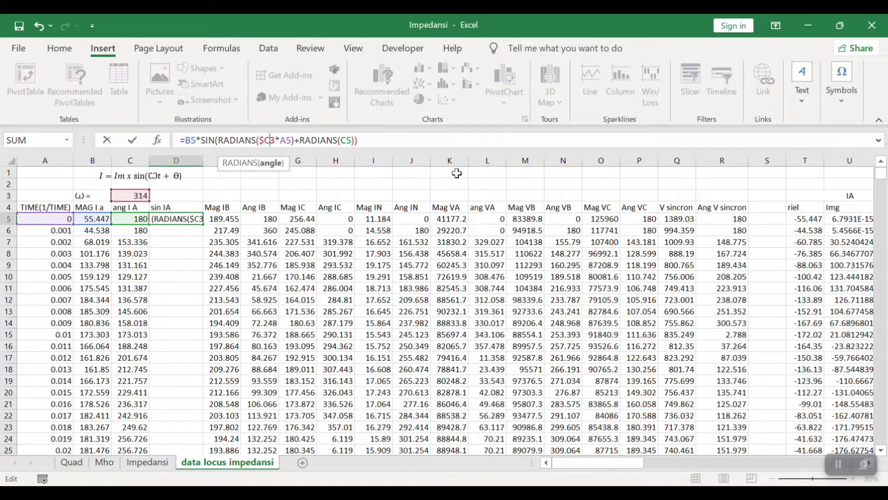
key(Right)
text($)
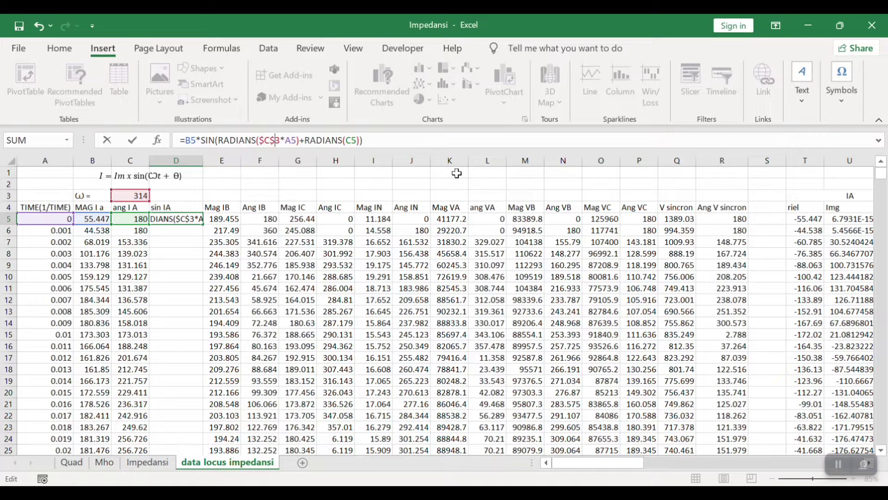
key(Return)
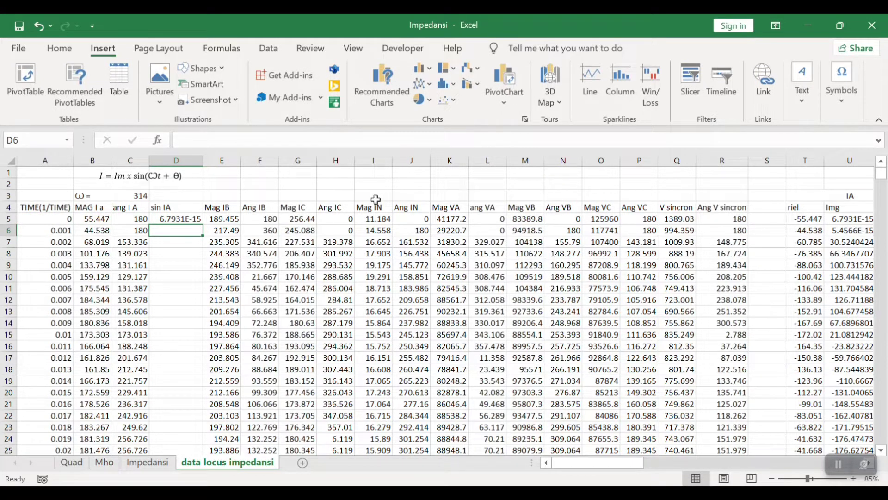
- Fill the D5 formula down the sin IA column to the last data row and check the end of the data
click(184, 218)
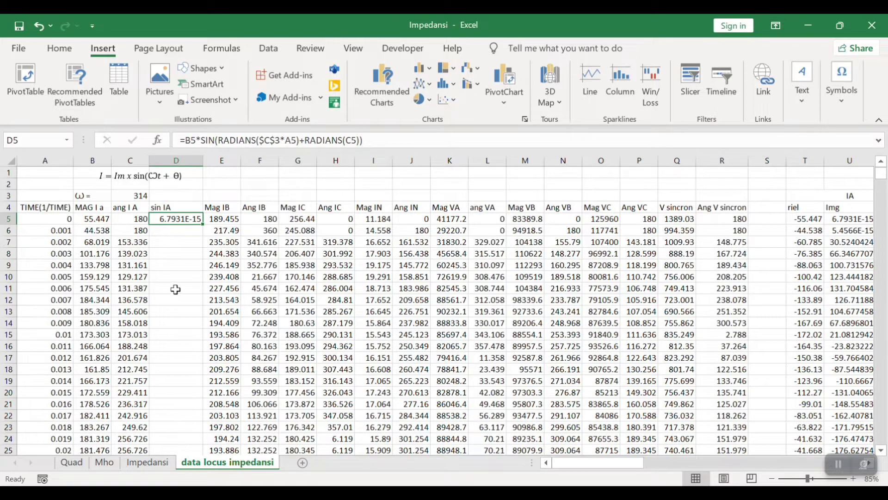
double_click(204, 223)
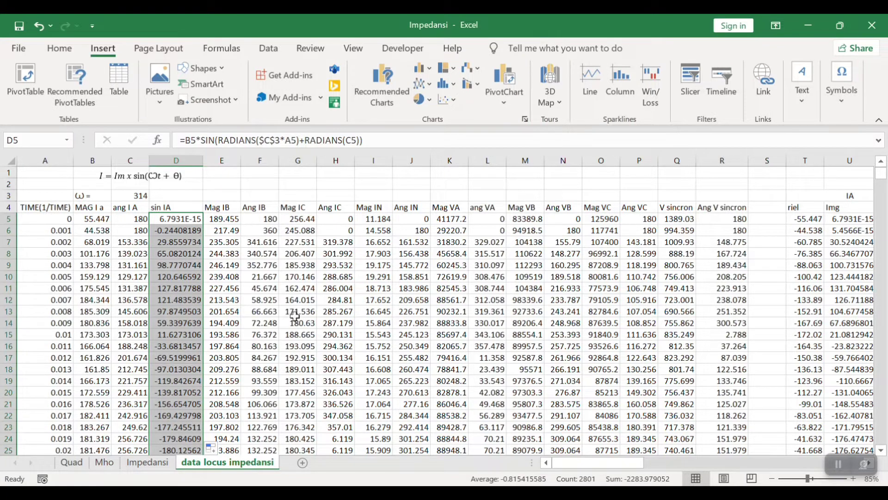
scroll(236, 296, down, 4)
scroll(201, 310, up, 4)
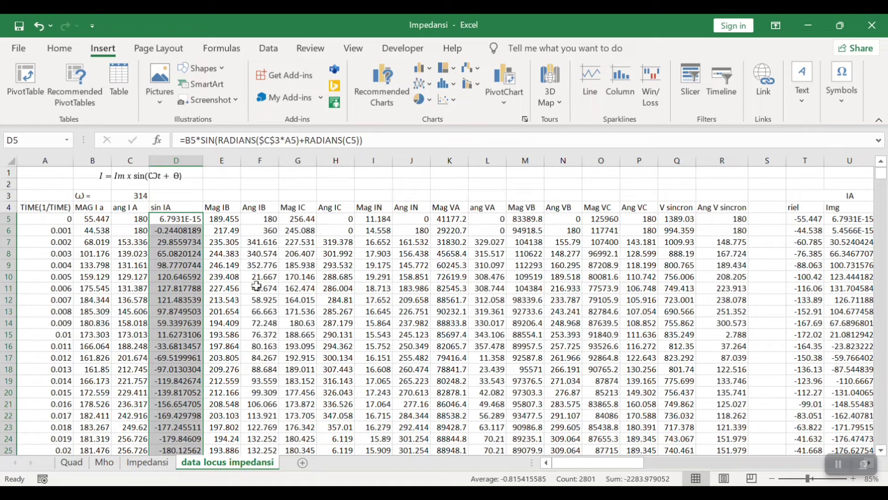
click(255, 286)
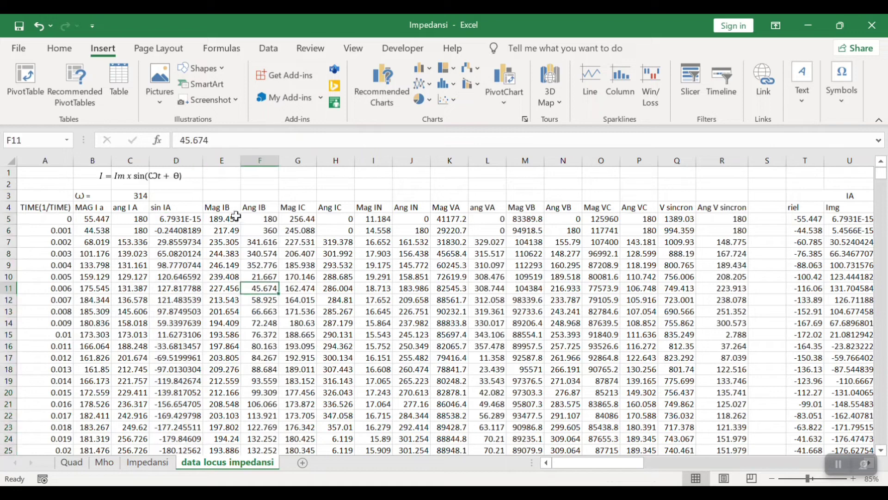
drag(881, 175, 885, 331)
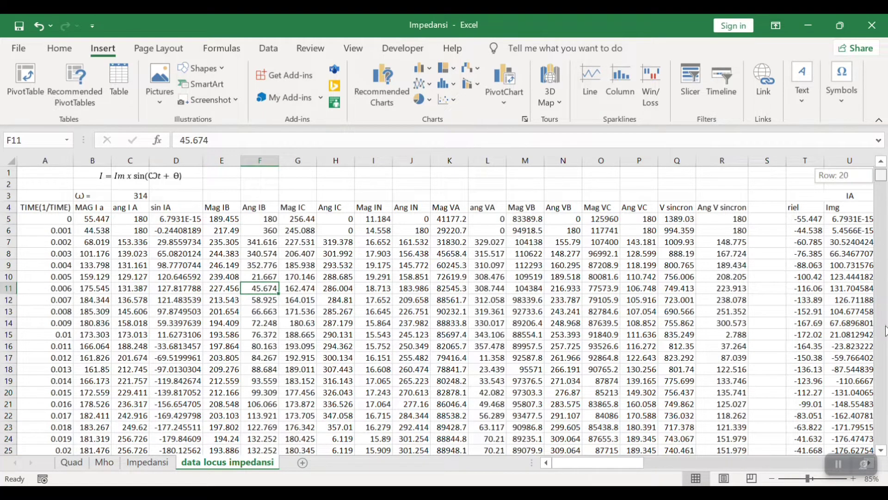
drag(886, 456, 886, 464)
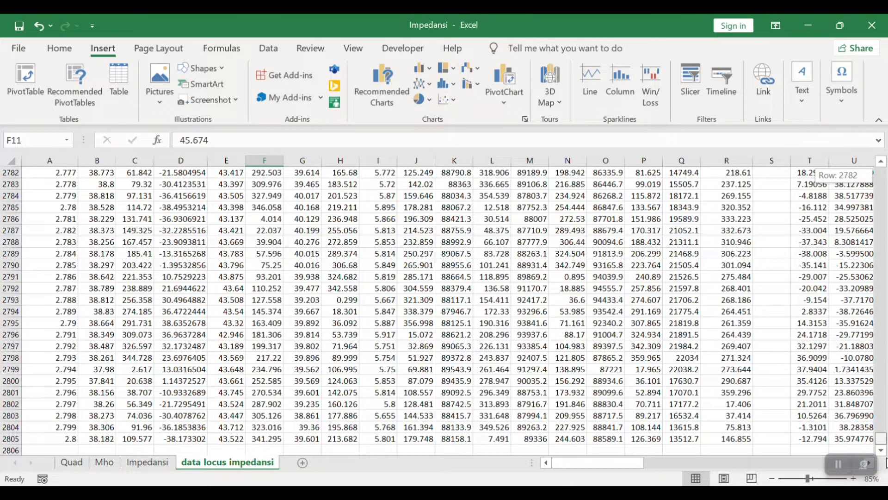
drag(887, 185, 882, 174)
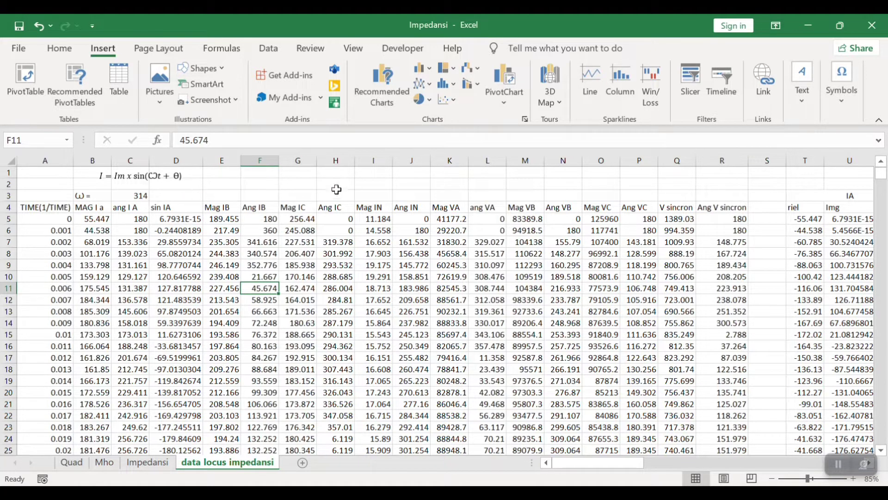
- Insert an empty Scatter with Smooth Lines chart and move it to start around column J, below the headers
click(304, 186)
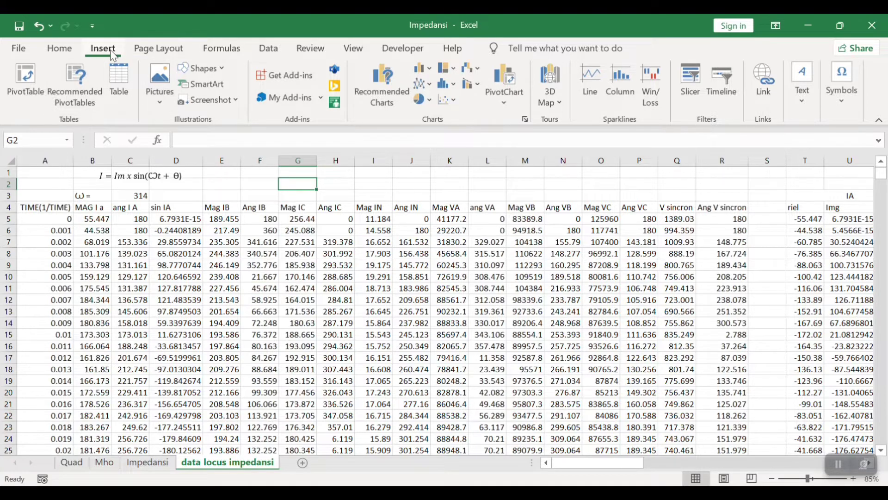
click(452, 100)
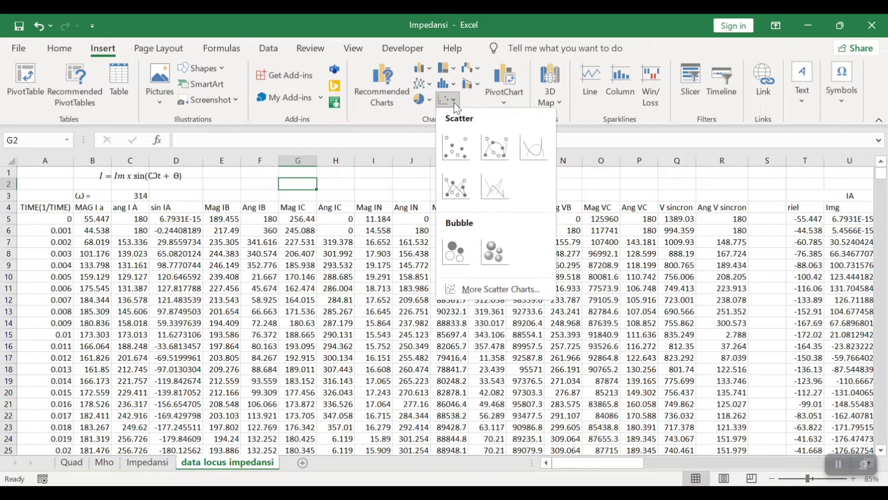
click(527, 150)
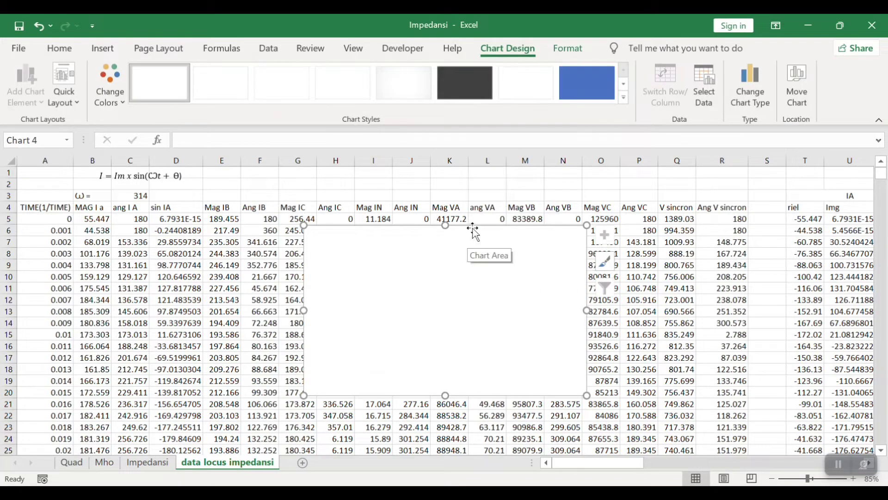
drag(474, 232, 572, 235)
- Add a data series to the empty chart and take its name from the sin IA header in D4
right_click(491, 264)
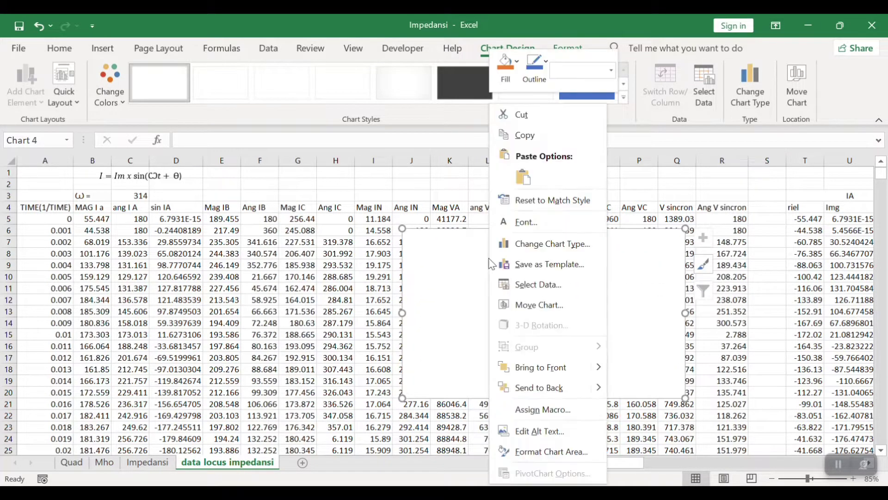
click(524, 285)
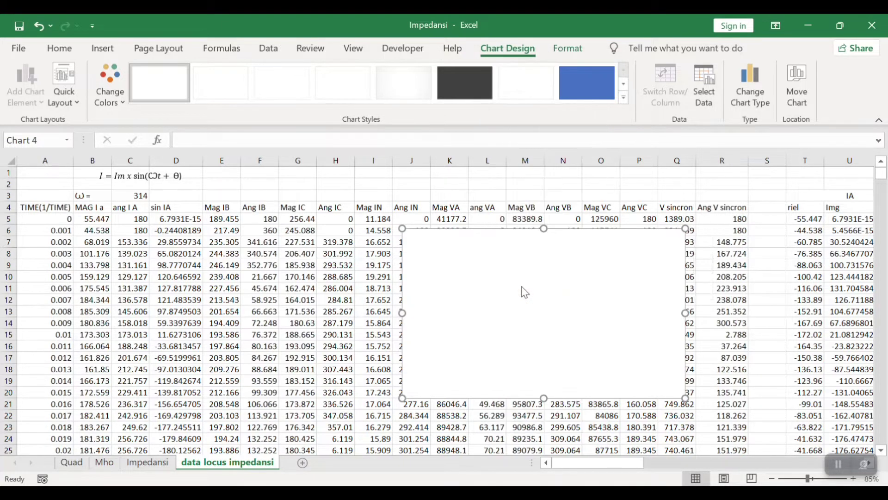
click(440, 252)
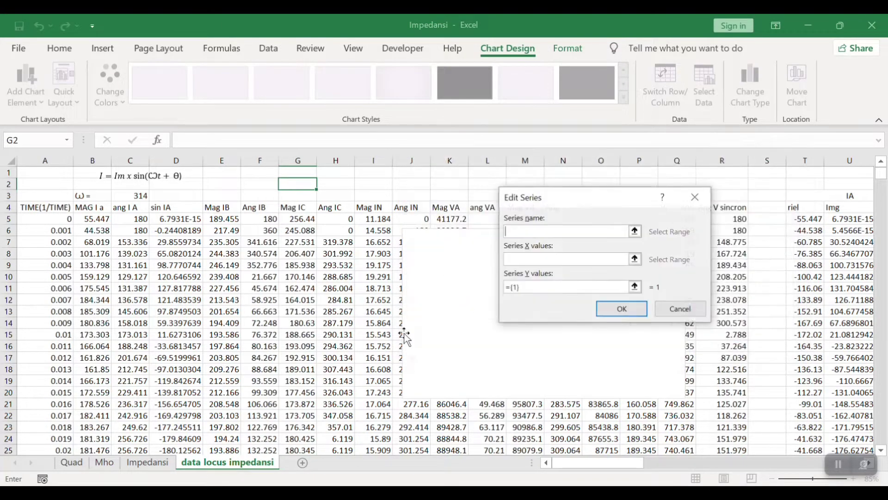
click(176, 207)
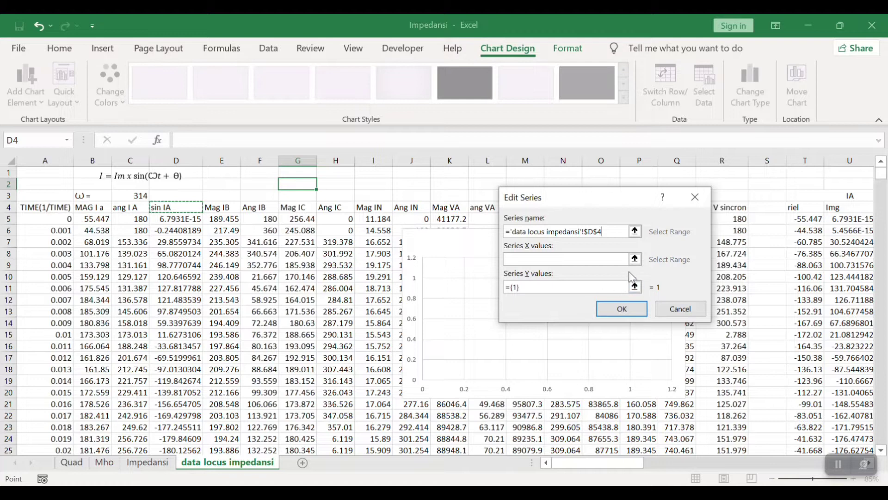
- Set the series X values to the time column range $A$5:$A$2805
click(635, 259)
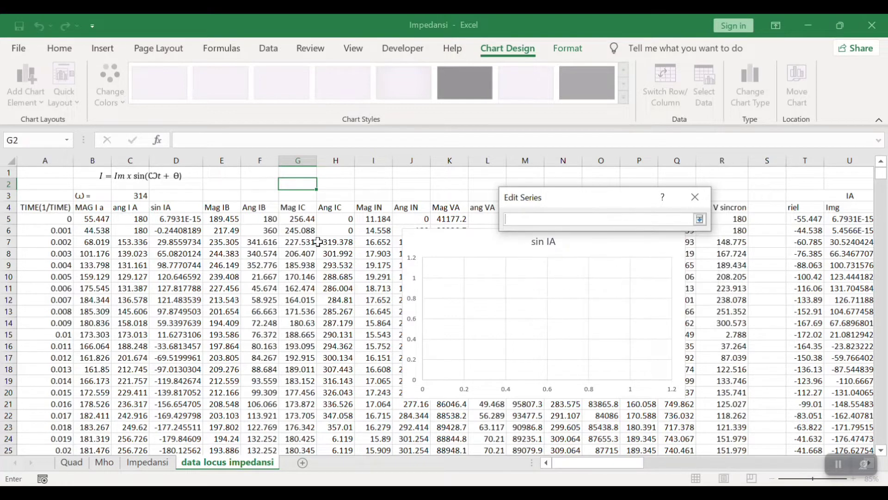
click(47, 219)
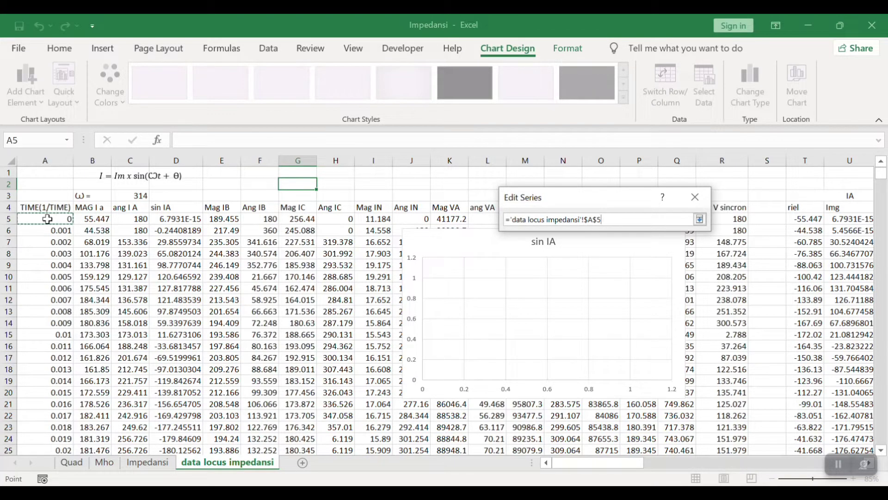
drag(48, 218, 45, 299)
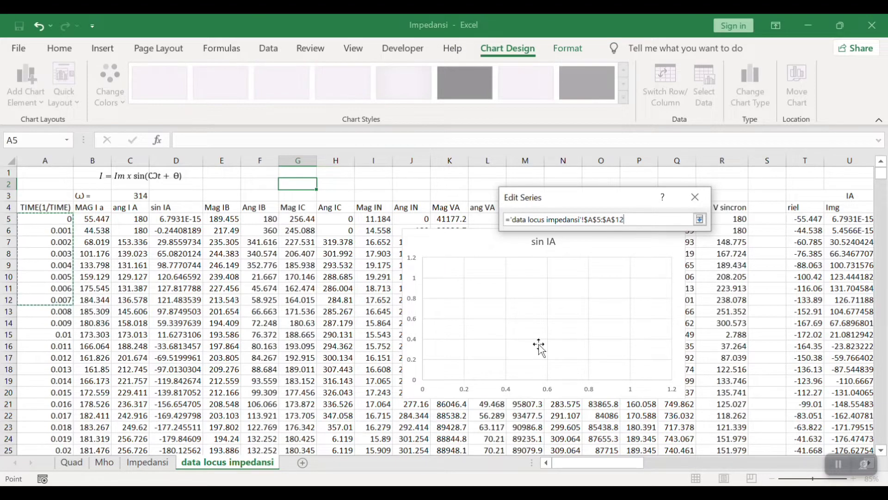
drag(881, 179, 883, 410)
drag(883, 168, 882, 147)
key(BackSpace)
key(BackSpace)
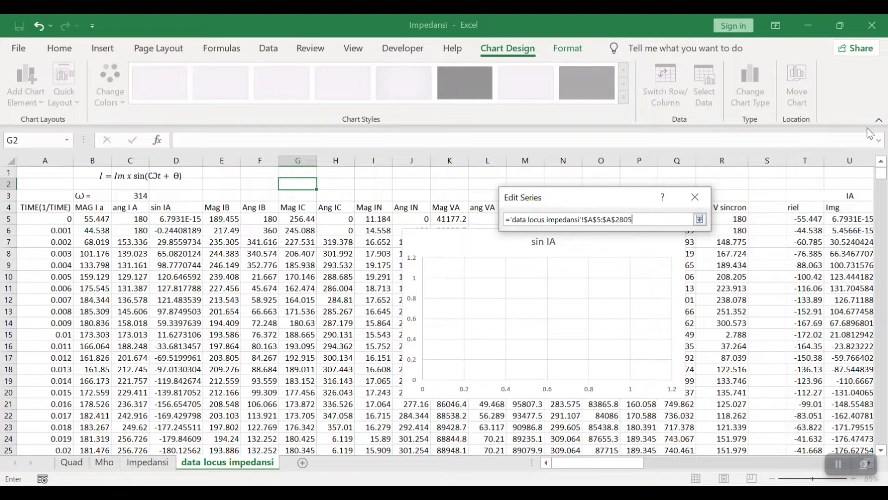
click(698, 220)
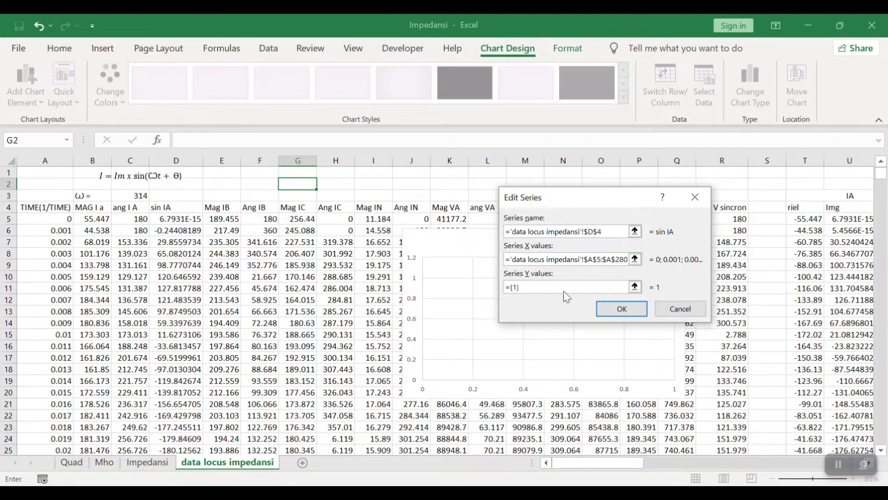
- Set the series Y values to the sin IA range $D$5:$D$2805 and apply the chart's data source
click(635, 286)
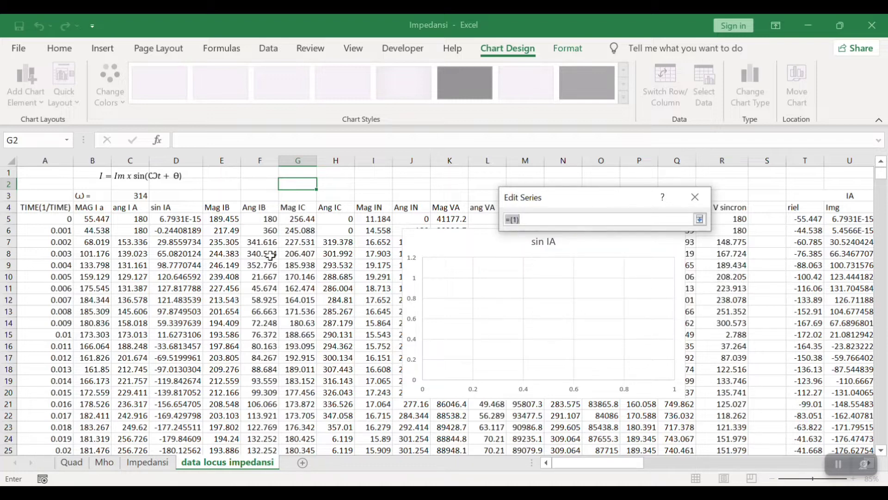
click(171, 220)
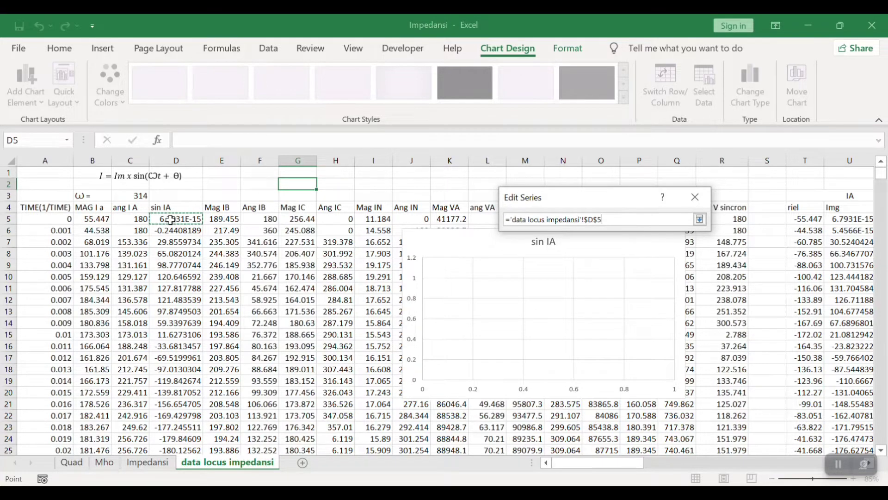
drag(171, 220, 185, 311)
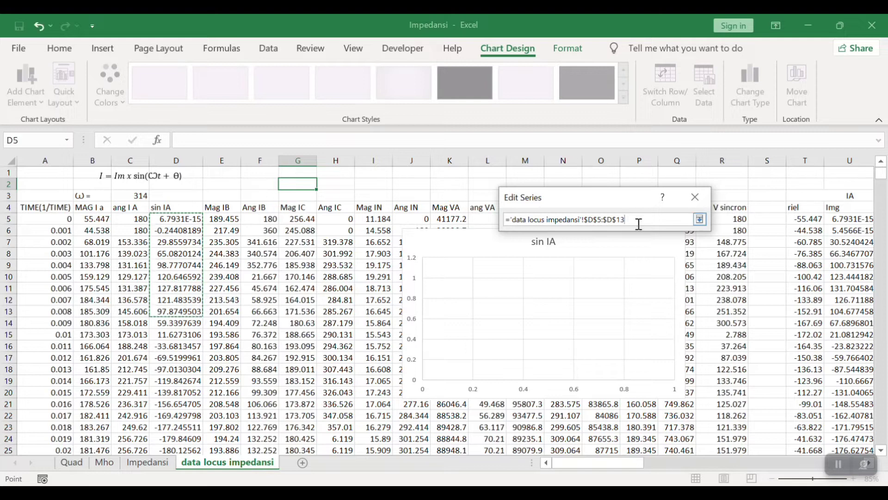
key(BackSpace)
key(BackSpace)
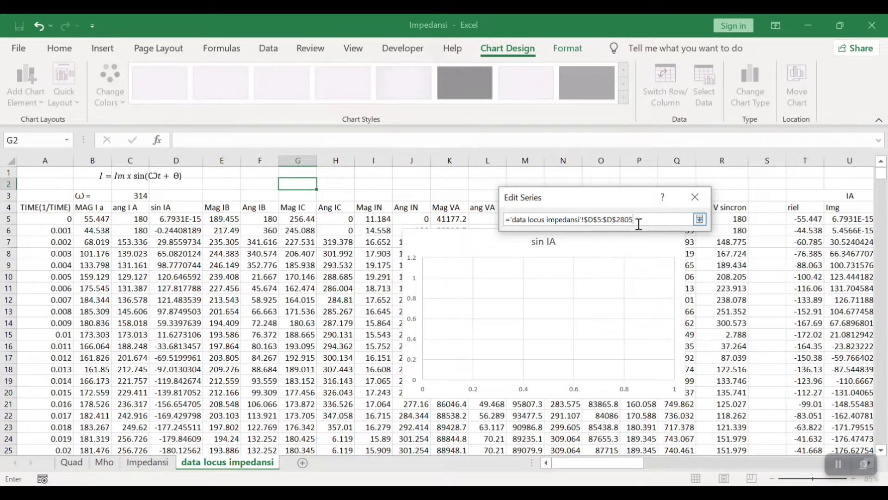
text(2805)
click(699, 219)
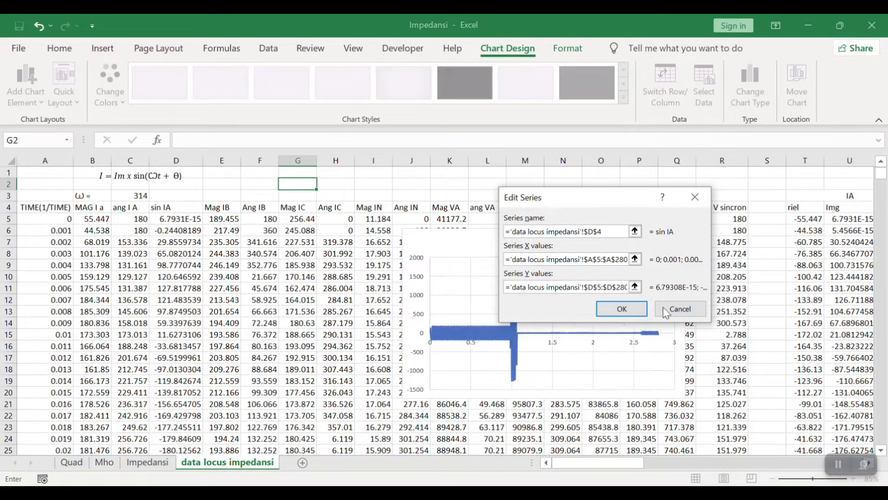
click(629, 309)
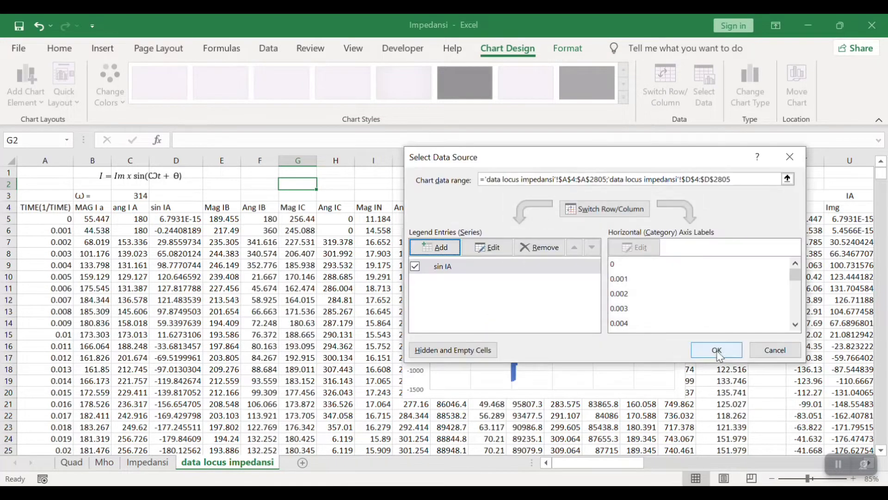
click(716, 351)
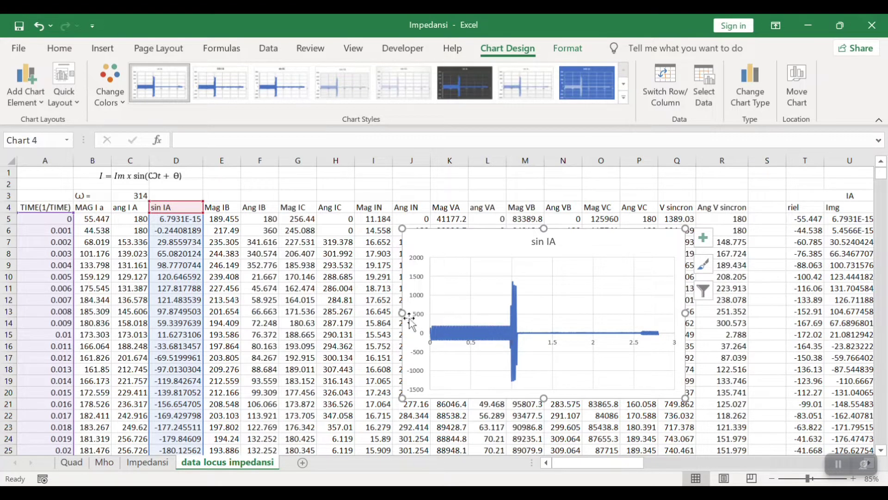
- Widen the sin IA chart on both sides so it spans from column B to column U
drag(684, 314, 836, 314)
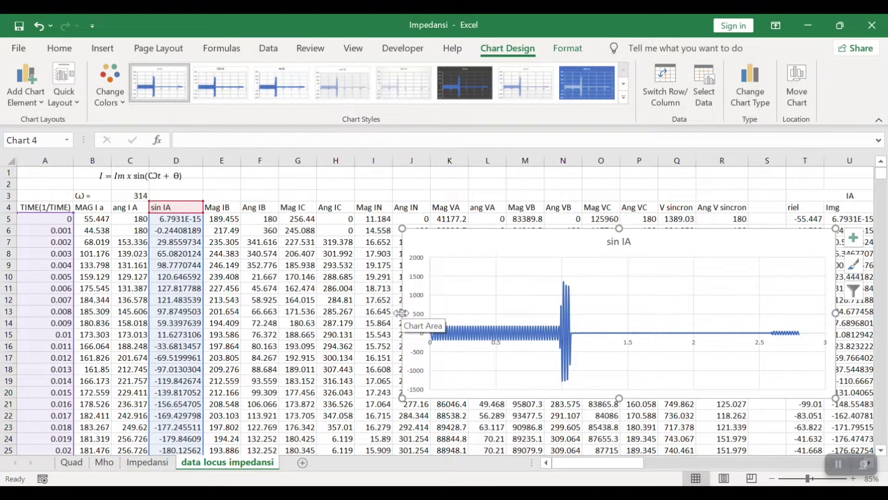
drag(401, 313, 87, 313)
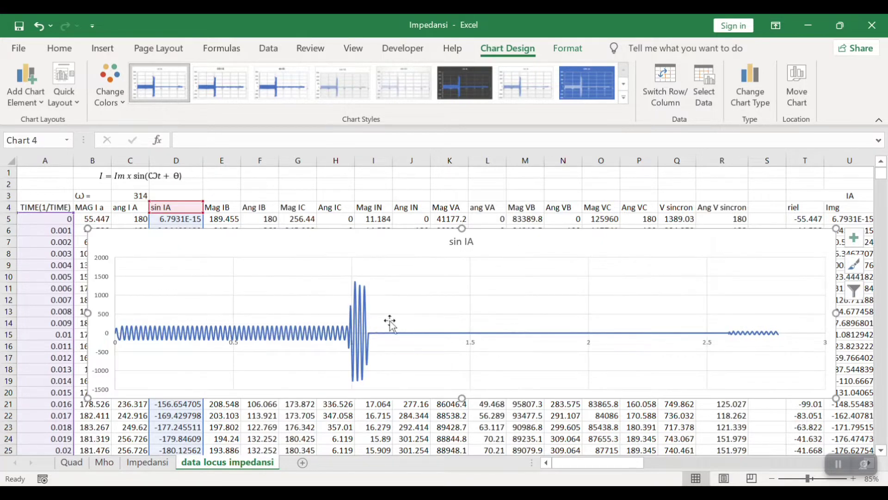
drag(836, 313, 863, 313)
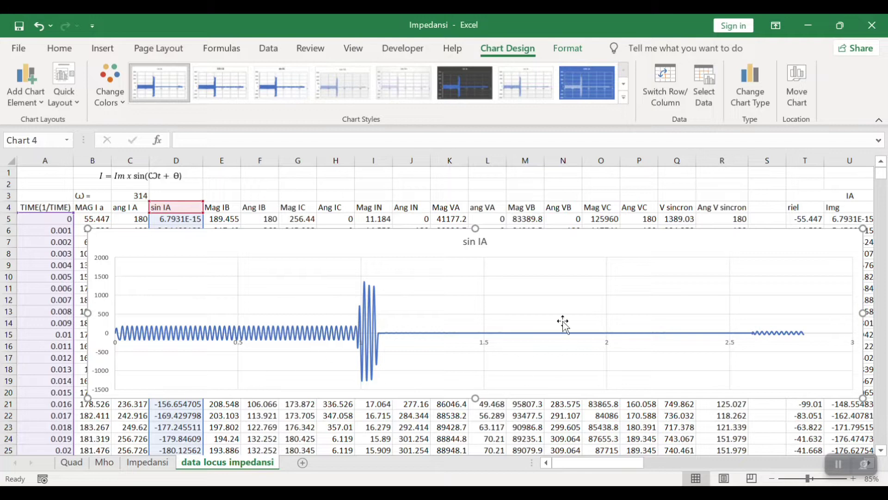
click(847, 458)
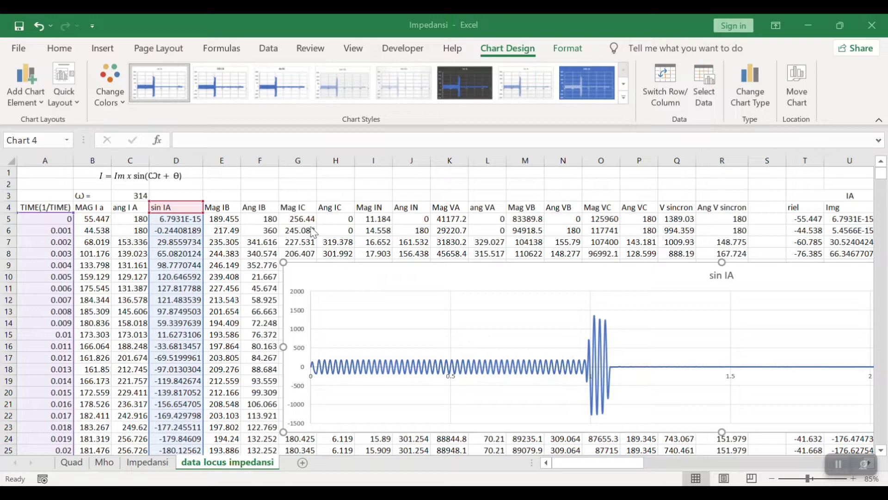
- Insert a blank column before Mag IC, clear of the sin IA chart, and enter the header sin IB in G4
right_click(298, 162)
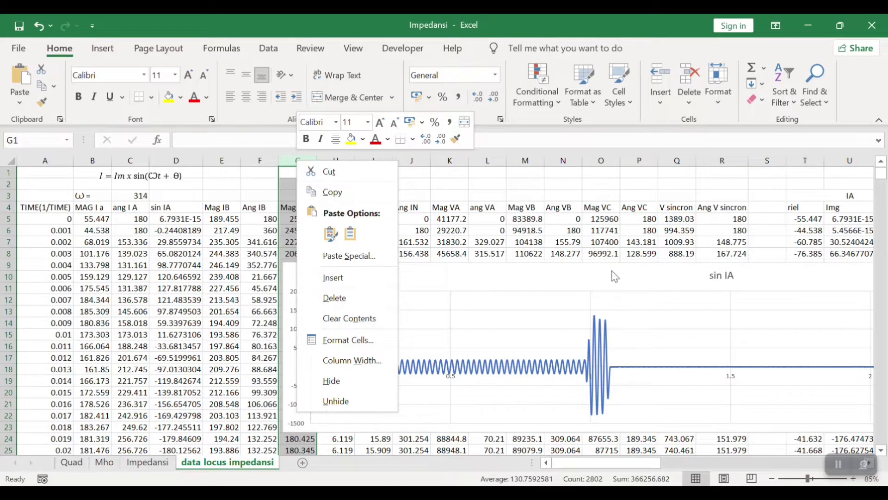
click(338, 278)
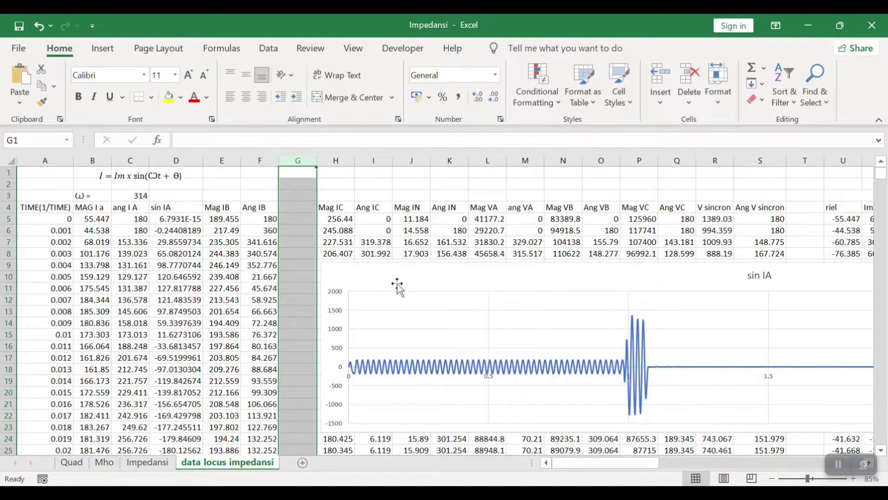
drag(378, 272, 463, 270)
click(311, 218)
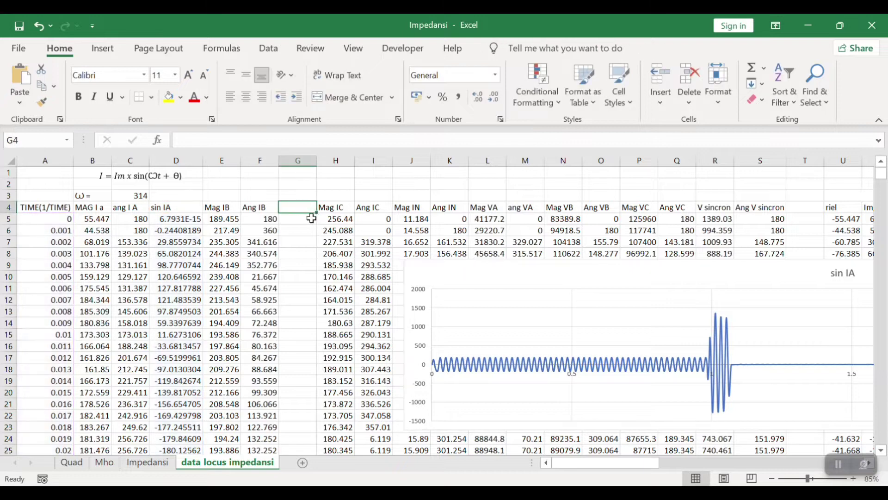
text(sin IB)
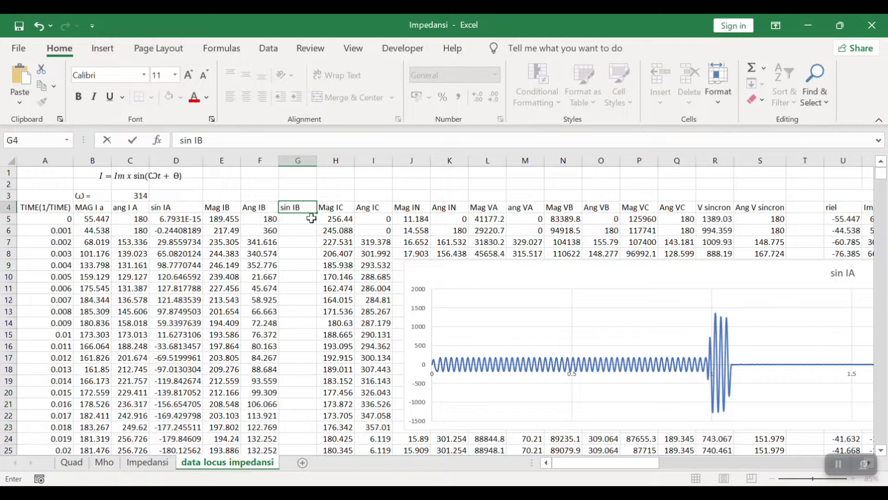
key(Return)
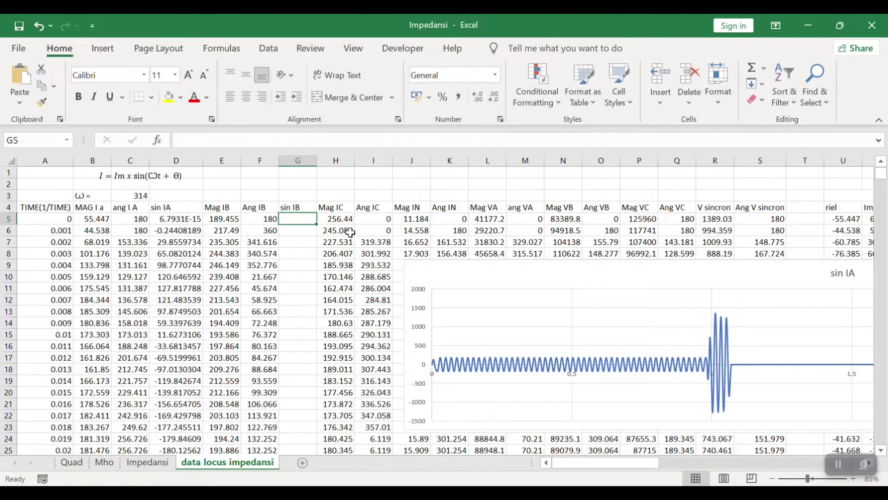
- Build the phase B sinusoidal current formula =E5*sin(radians(C3*A5)+radians(F5)) in G5
text(=)
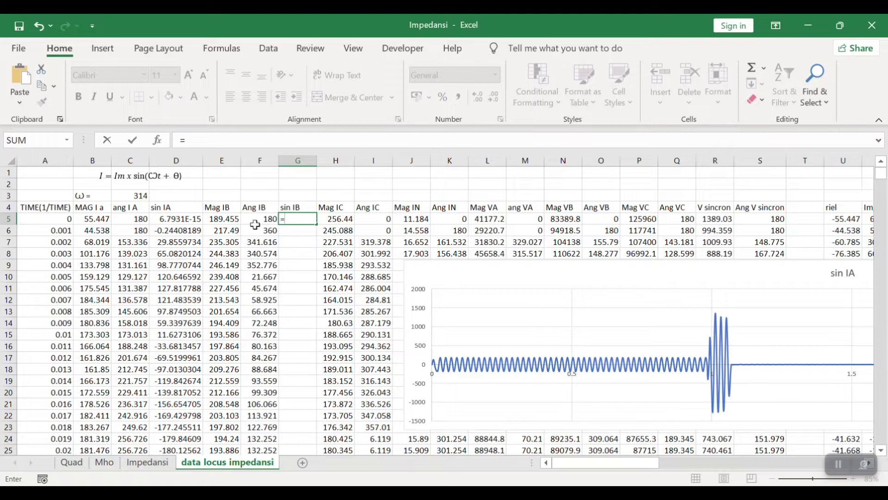
click(220, 218)
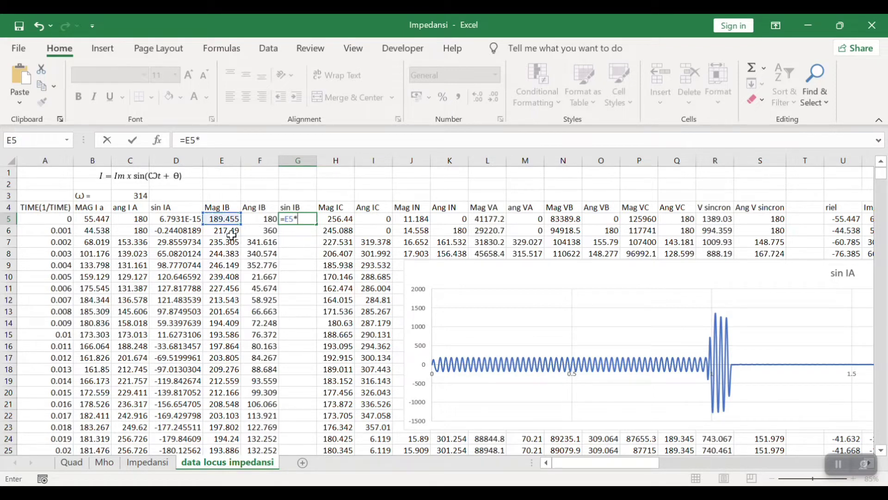
text(*sin)
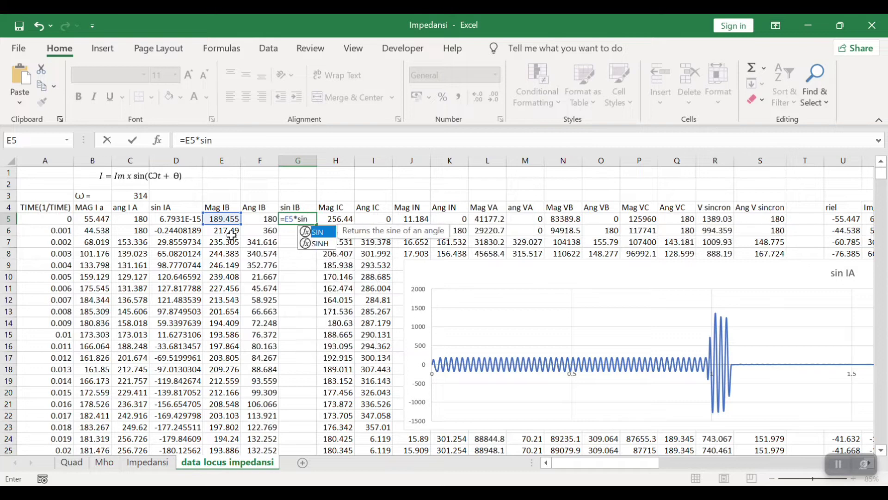
text((rad)
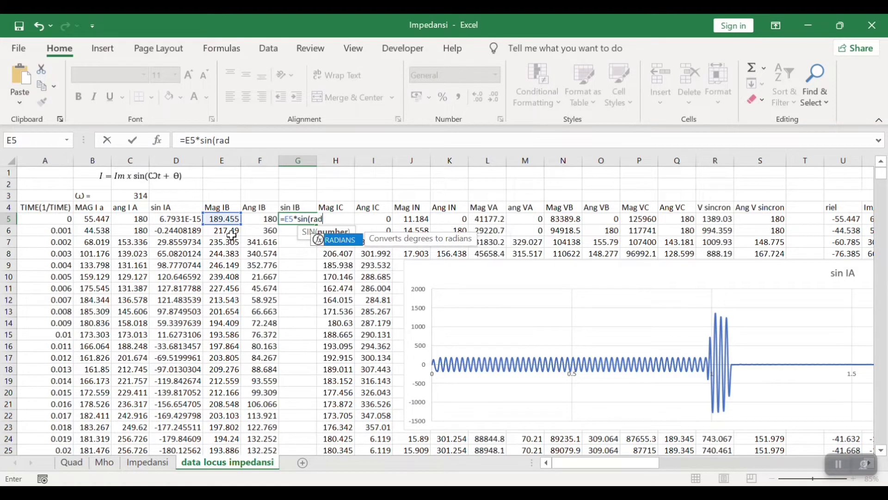
text(ians()
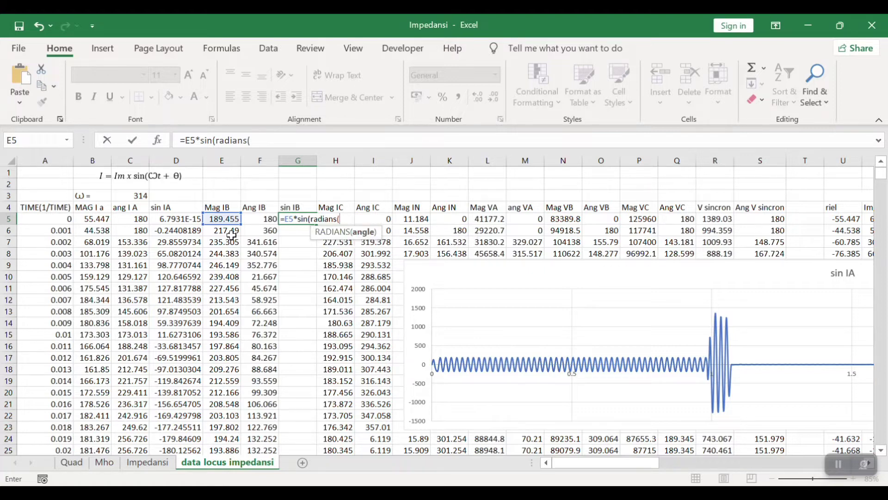
click(130, 195)
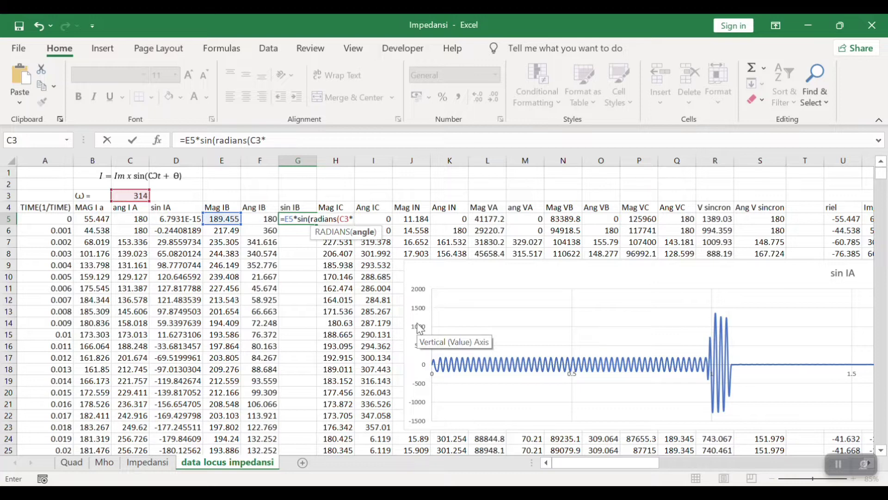
text(*)
click(57, 220)
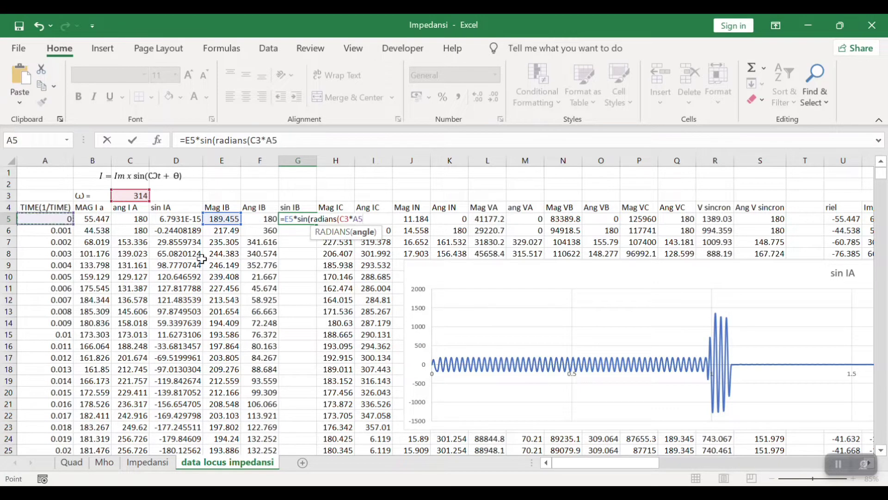
text())
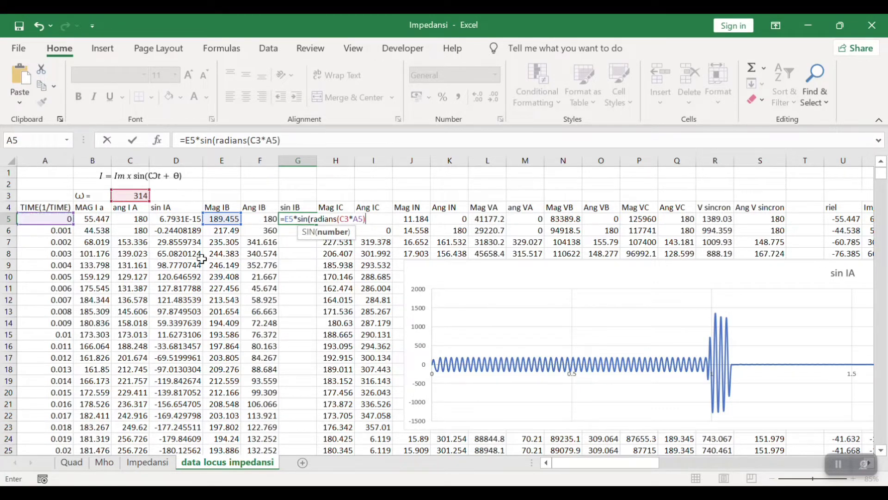
text(+ra)
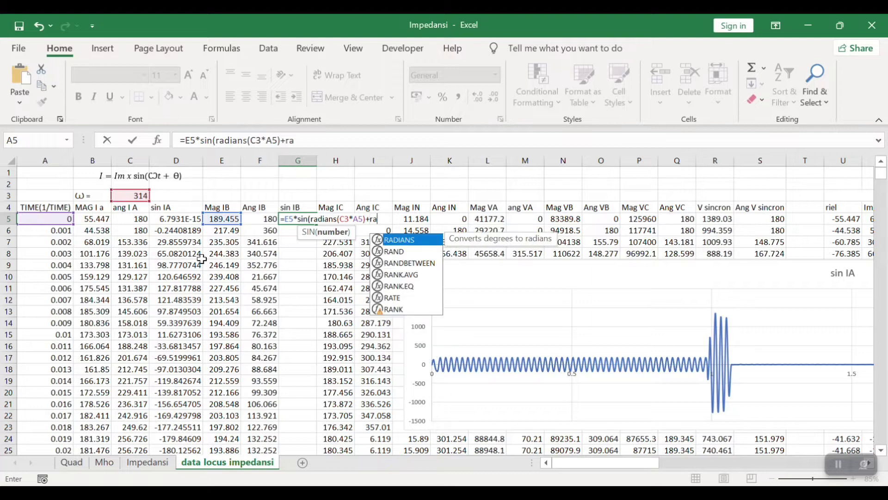
text(dians)
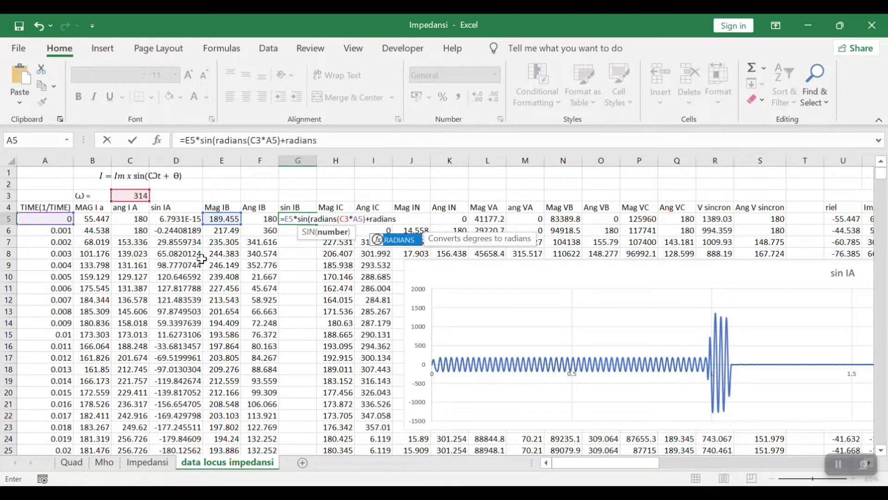
text(()
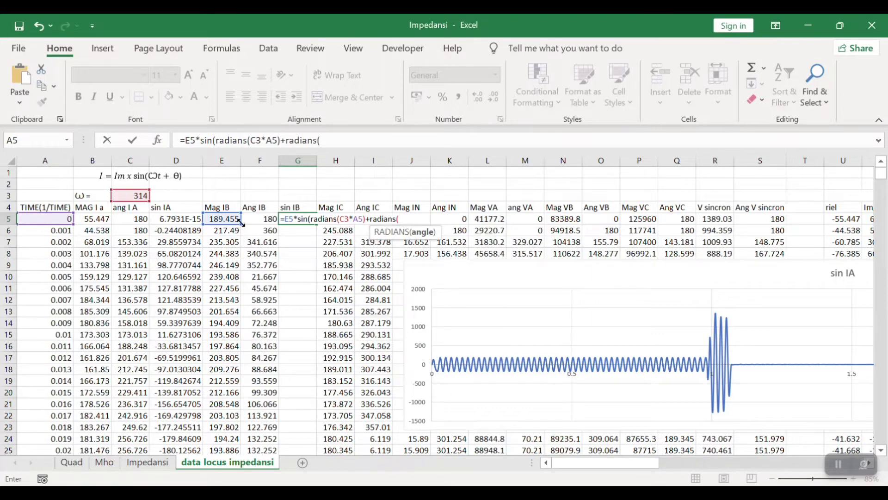
click(260, 218)
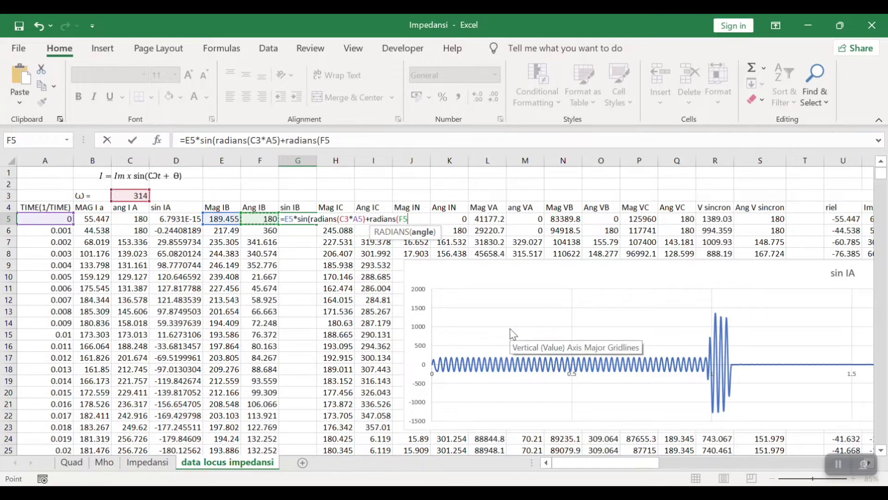
text()))
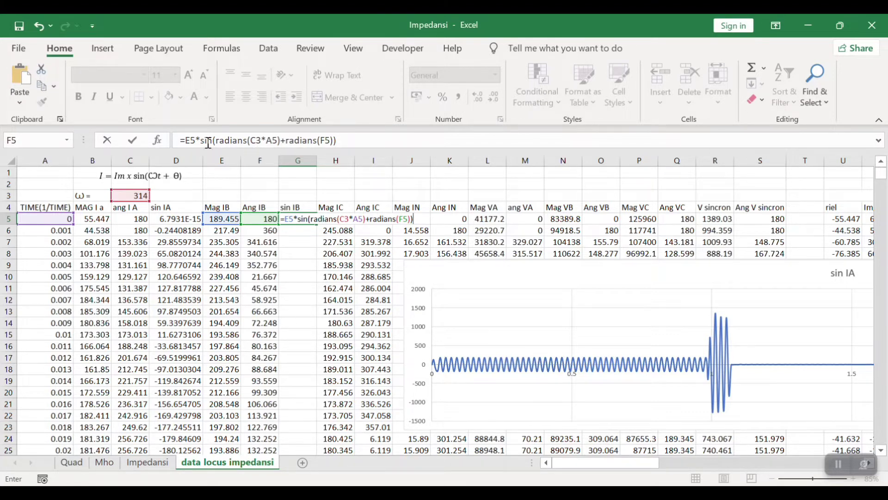
- Make the angular frequency reference in the G5 formula absolute as $C$3 and fill the formula down the sin IB column
click(258, 144)
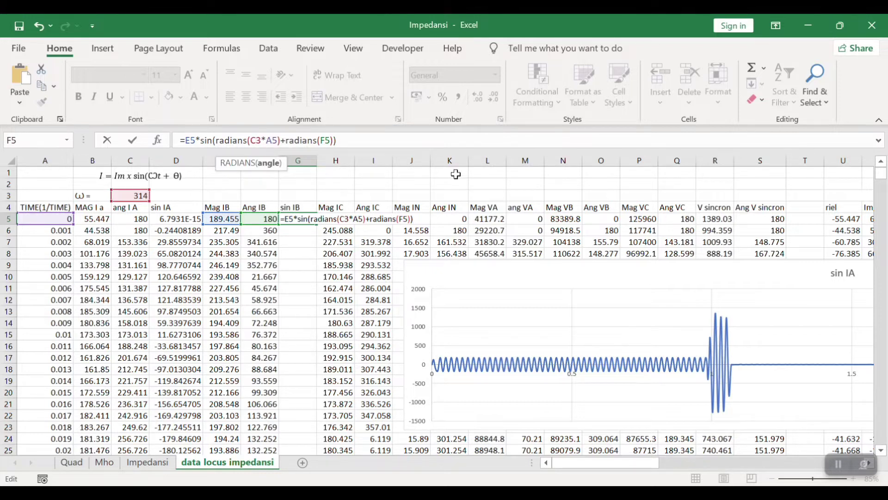
text($C)
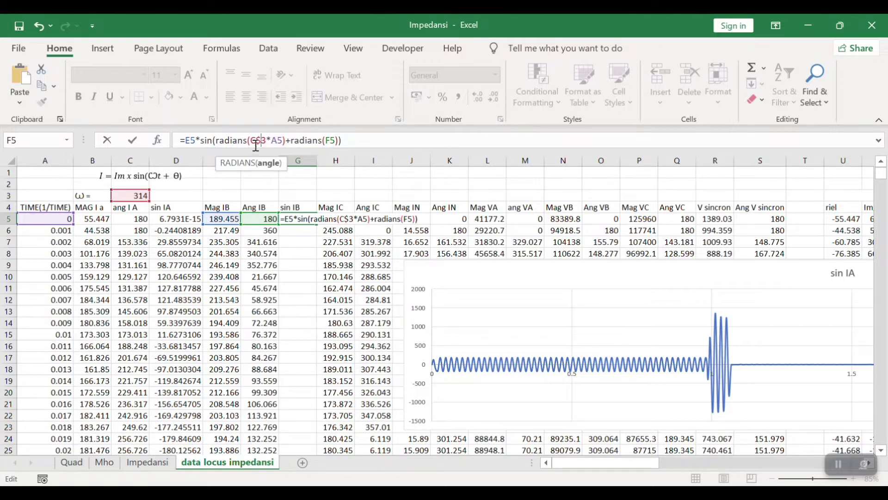
text($)
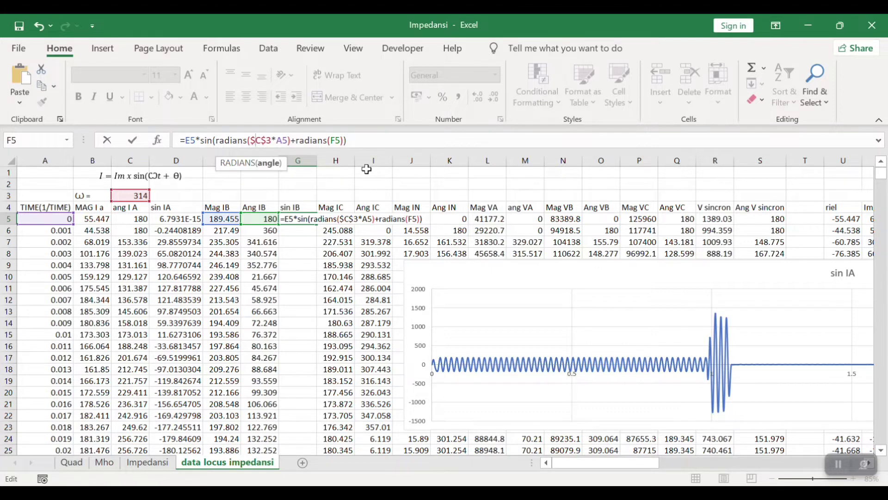
key(Return)
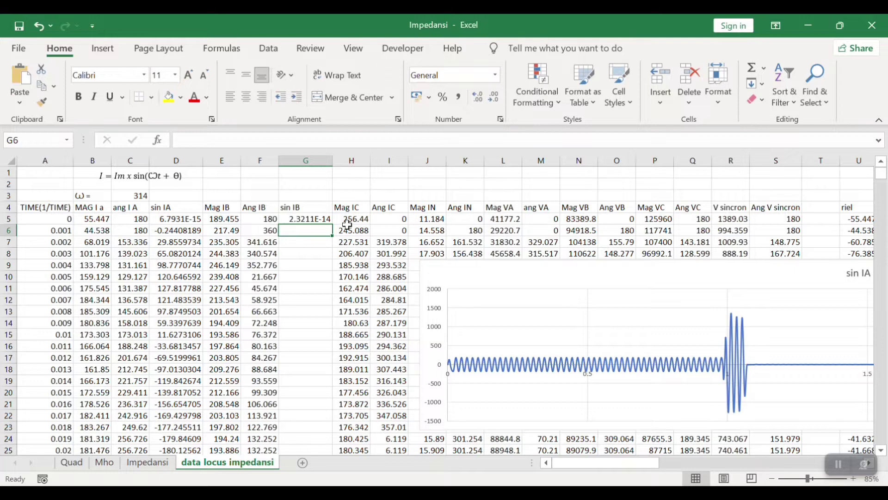
click(326, 219)
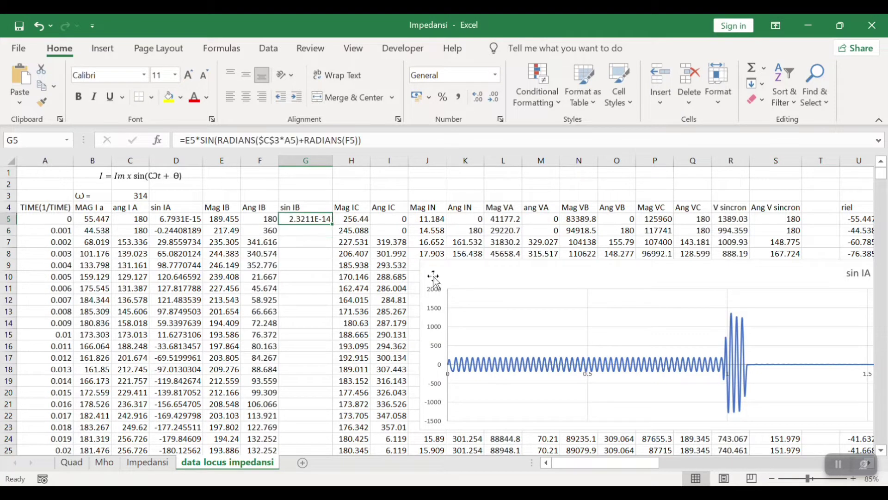
double_click(333, 225)
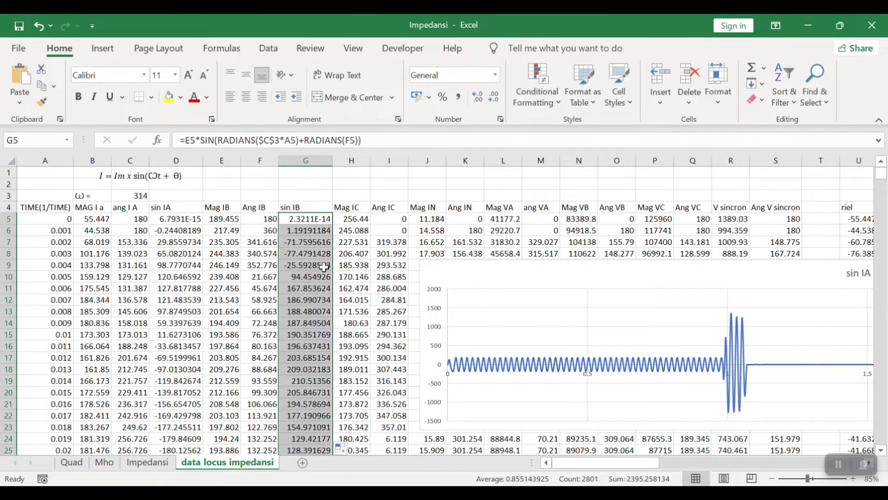
- Move the sin IA chart away from the sin IB data so it starts around column L, row 8, and deselect it
click(177, 264)
right_click(461, 273)
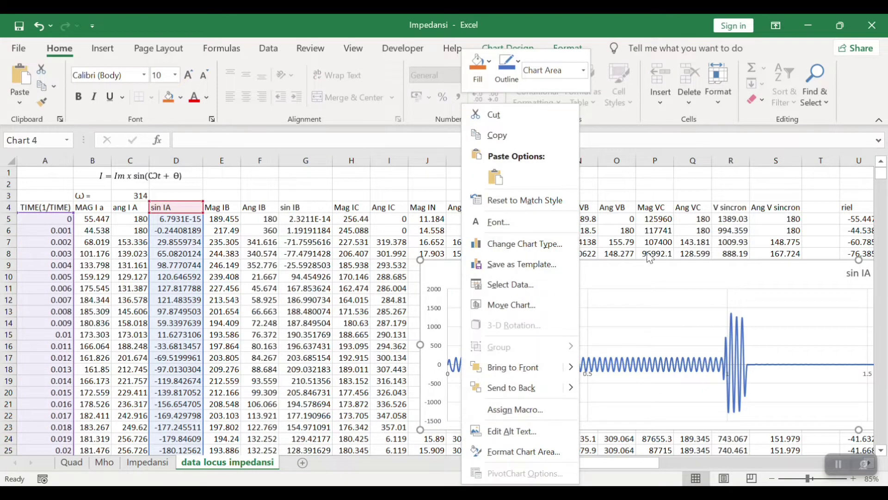
click(646, 271)
drag(673, 267, 652, 212)
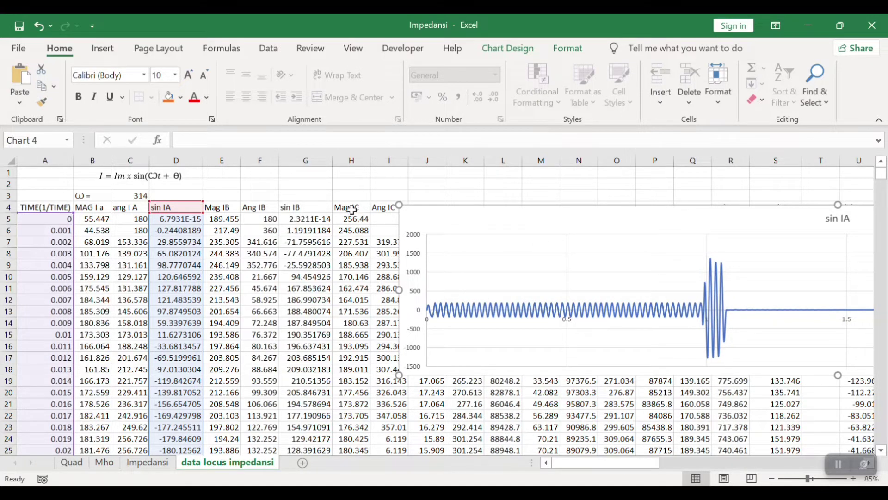
drag(506, 206, 357, 238)
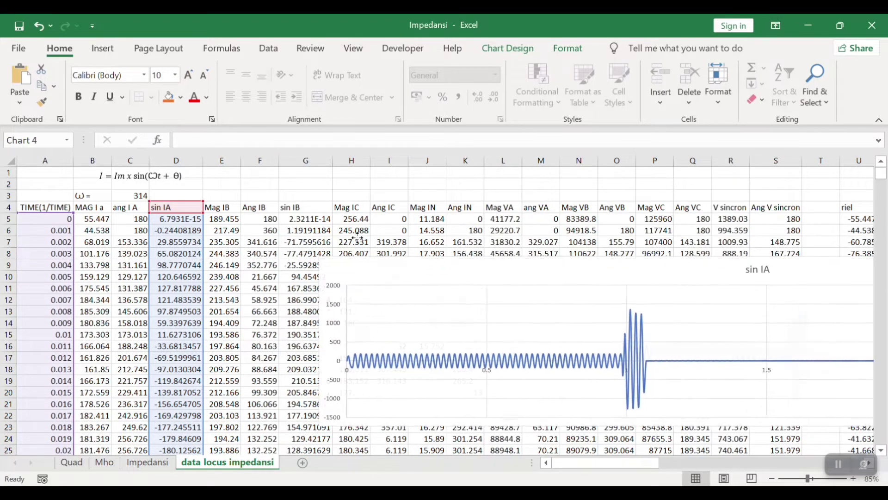
key(Escape)
key(Escape)
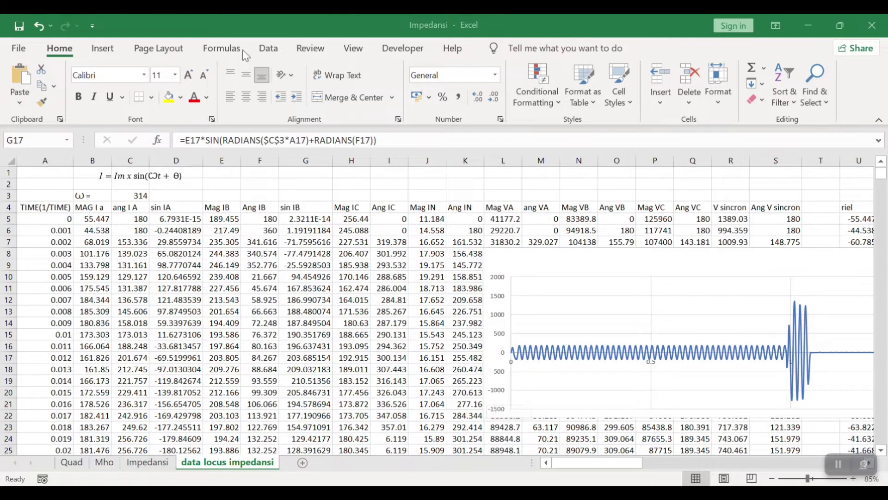
- Insert a scatter chart with smooth lines and no markers, and place it beside the sin IA chart over columns B to I
click(104, 51)
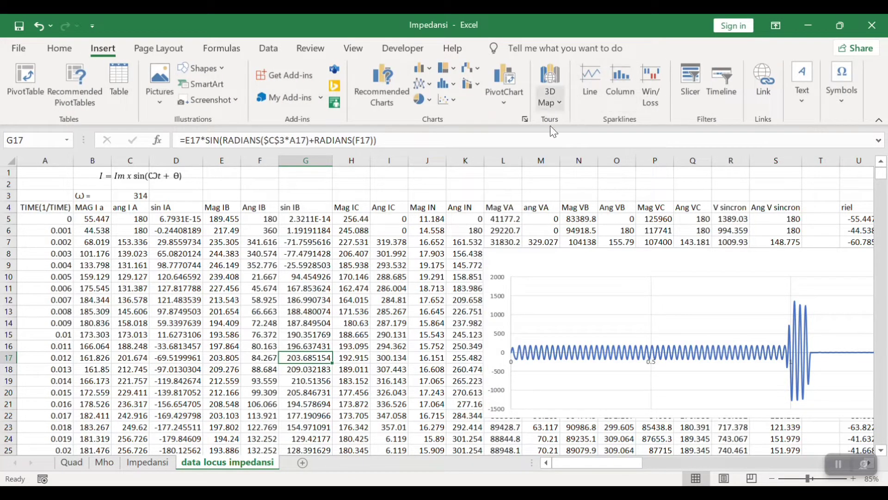
click(454, 103)
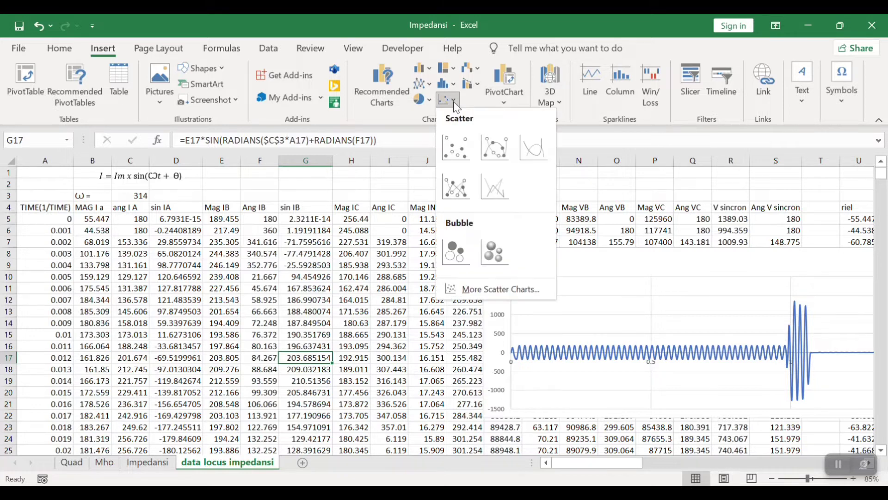
click(534, 148)
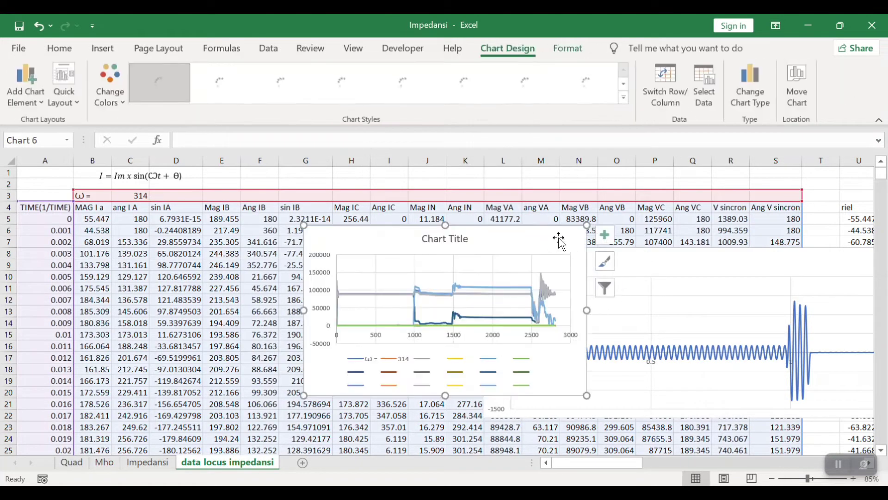
drag(537, 238, 337, 241)
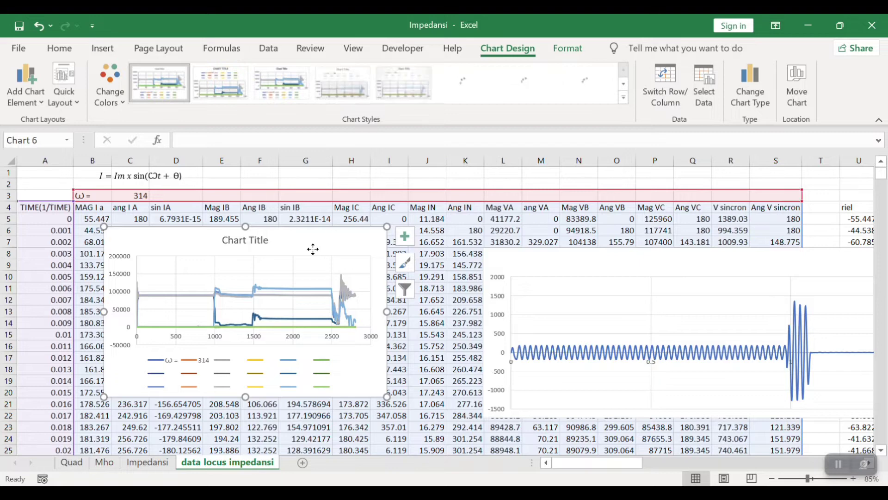
- Remove all automatically added series from the new scatter chart's data source
right_click(315, 253)
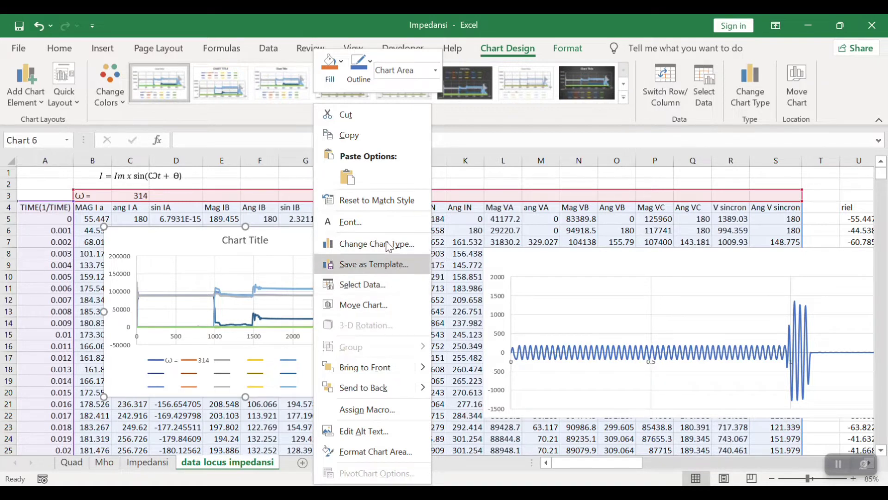
click(348, 285)
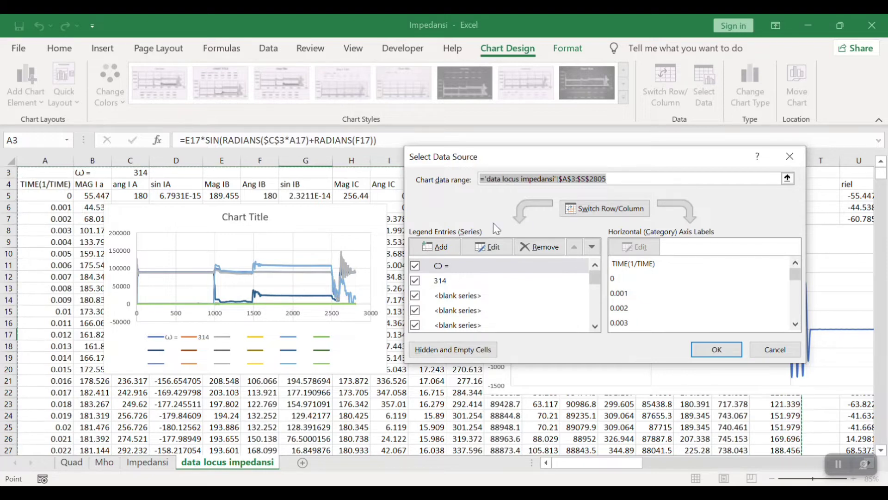
click(545, 248)
click(546, 247)
click(546, 248)
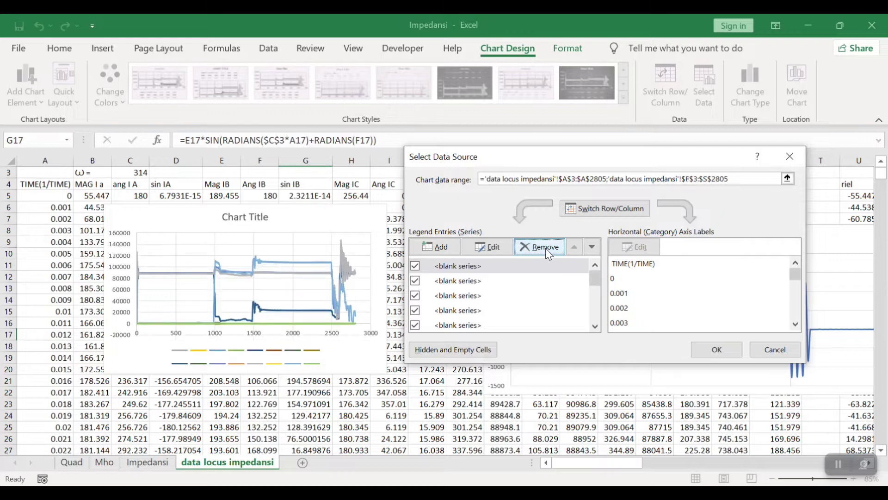
click(545, 248)
click(545, 248)
click(545, 248)
click(540, 247)
click(535, 248)
click(530, 248)
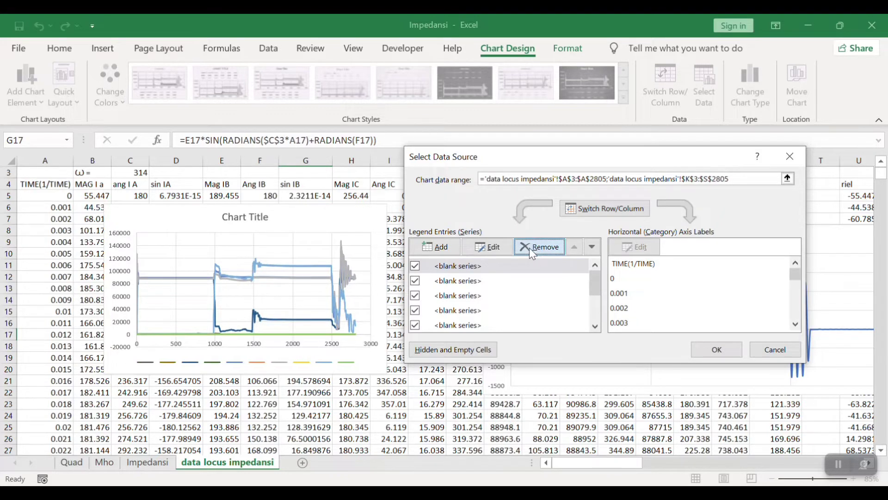
click(529, 247)
click(529, 247)
click(529, 248)
click(529, 248)
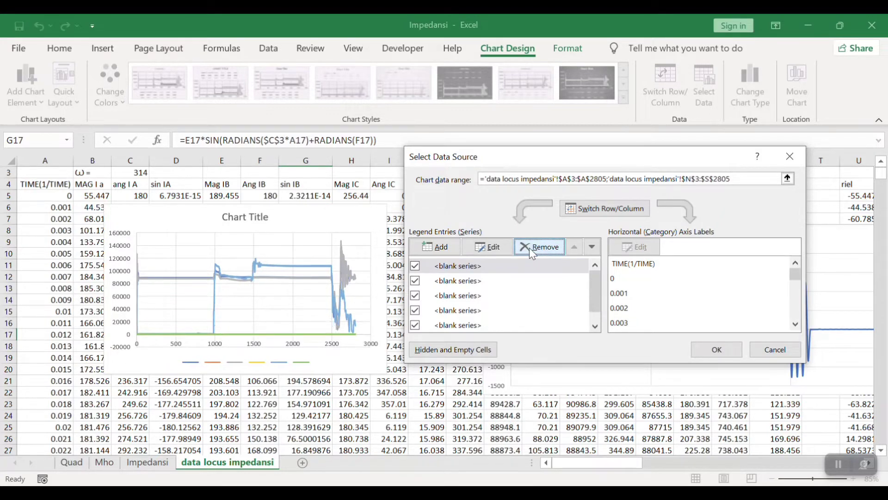
click(530, 248)
click(529, 248)
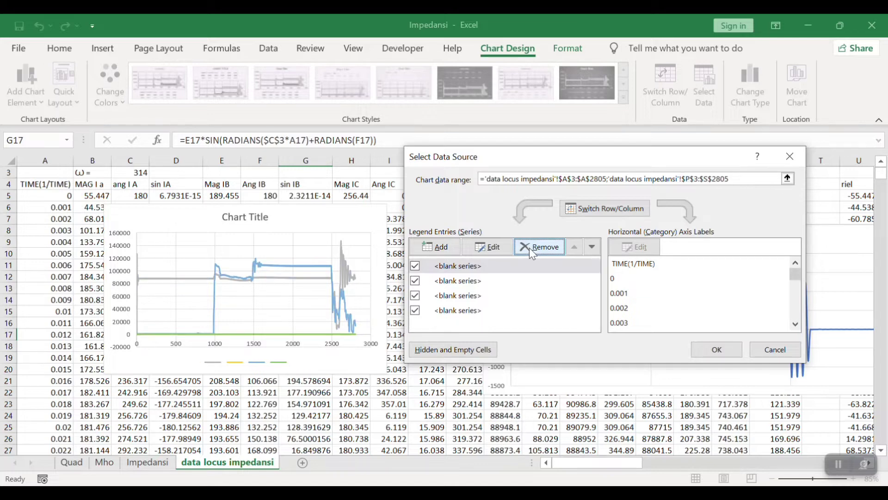
click(529, 248)
click(529, 248)
click(529, 248)
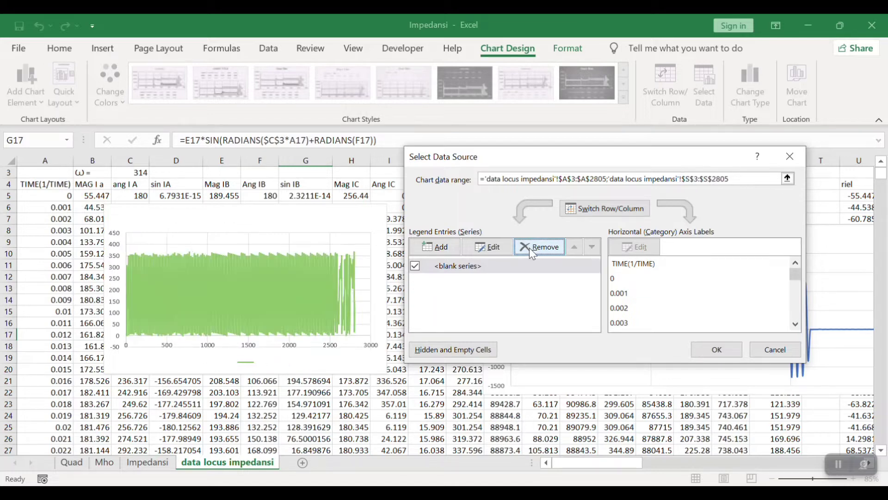
click(530, 248)
- Add a chart series named from the sin IB header in G4, with the times in A5:A2805 as X values
click(443, 252)
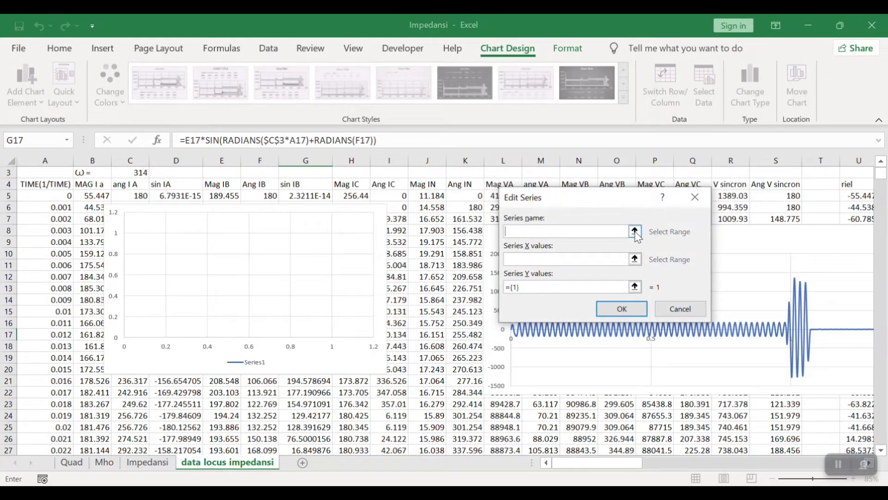
click(301, 185)
click(634, 259)
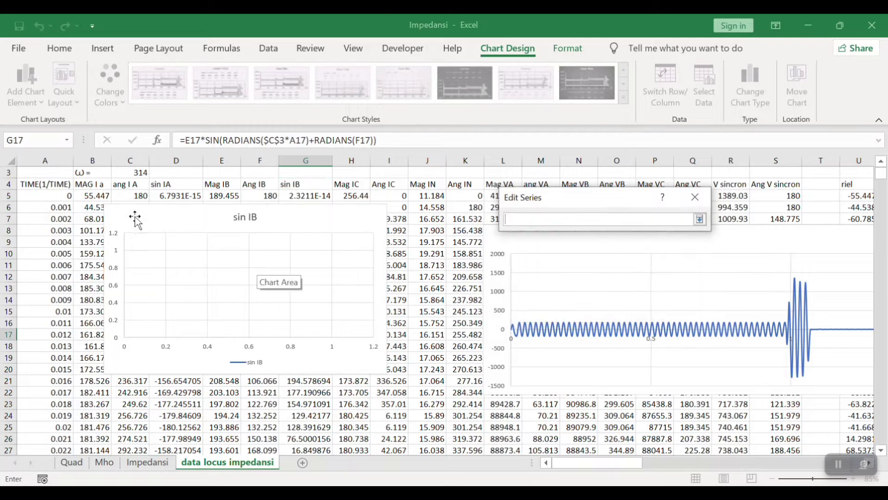
drag(58, 197, 43, 302)
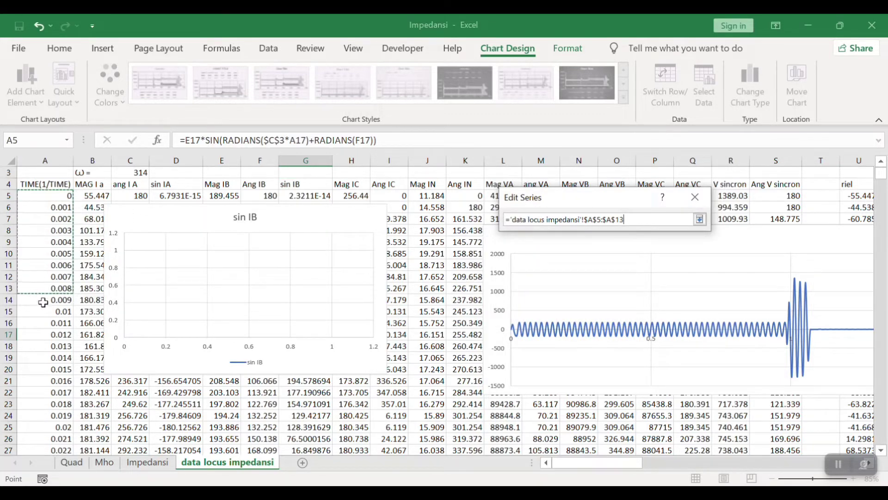
click(624, 221)
key(BackSpace)
key(BackSpace)
text(2805)
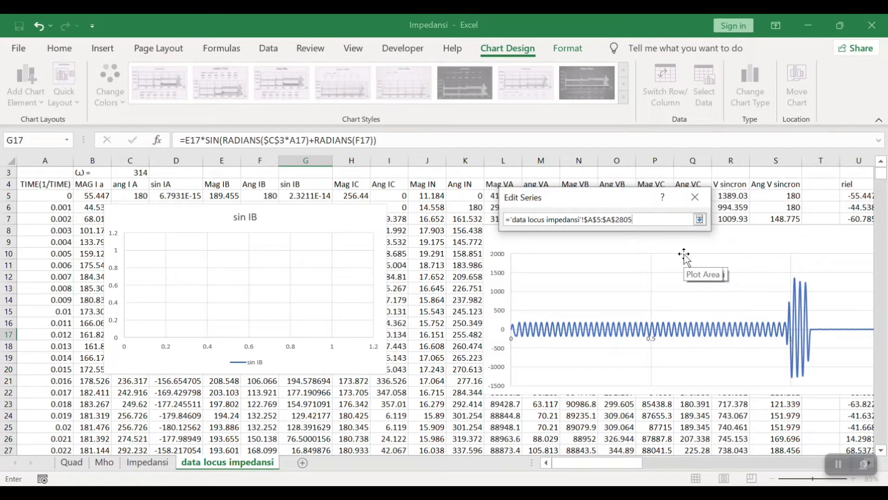
click(700, 219)
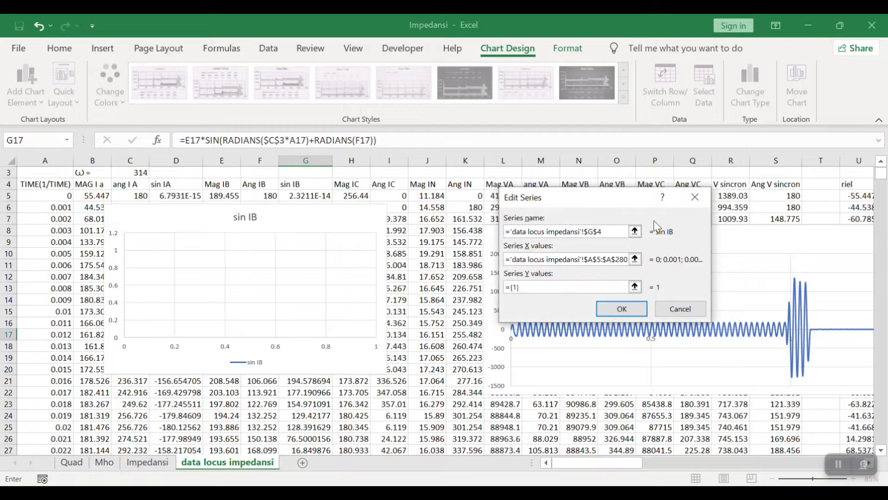
- Set the sin IB series' Y values to G5:G2805 and apply the chart's data source changes
click(634, 287)
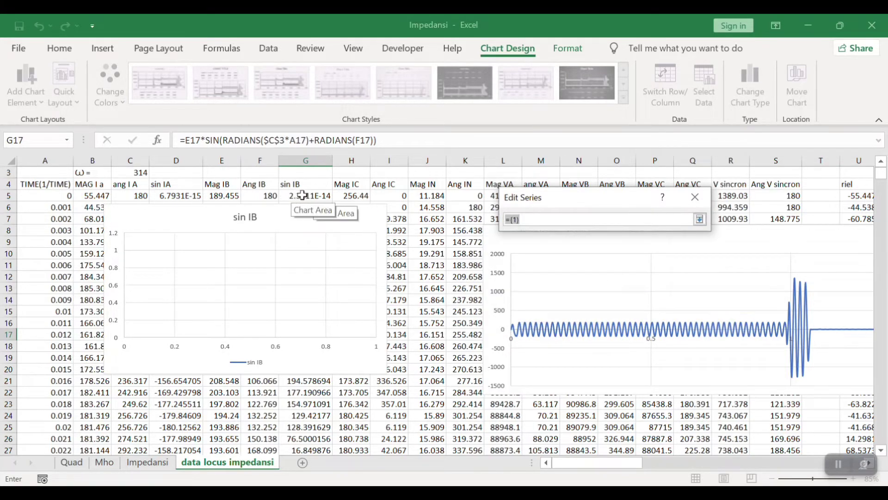
drag(303, 196, 298, 403)
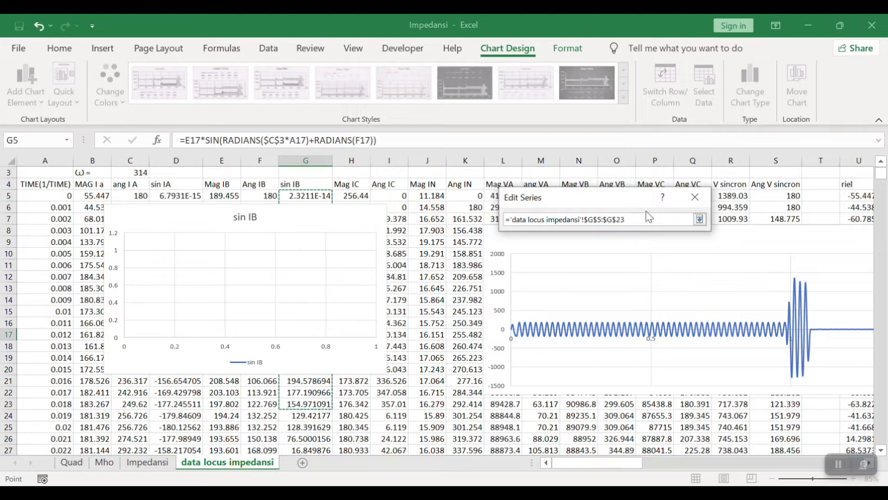
key(BackSpace)
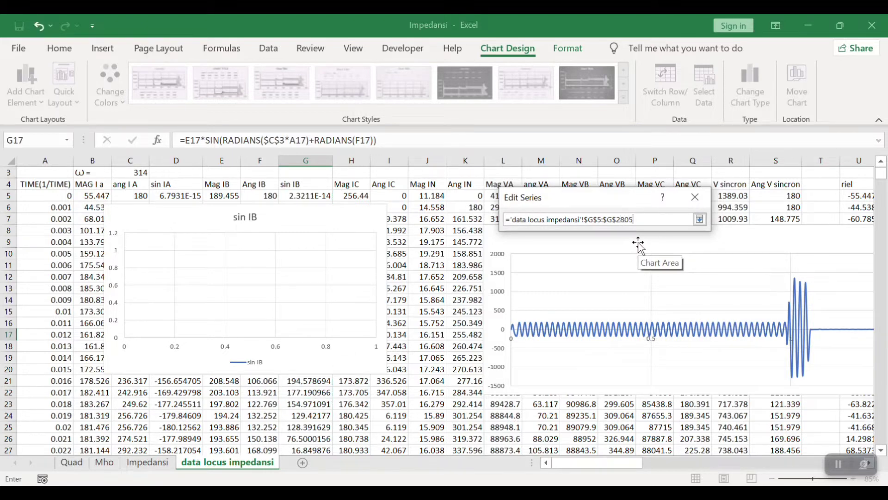
text(805)
click(699, 219)
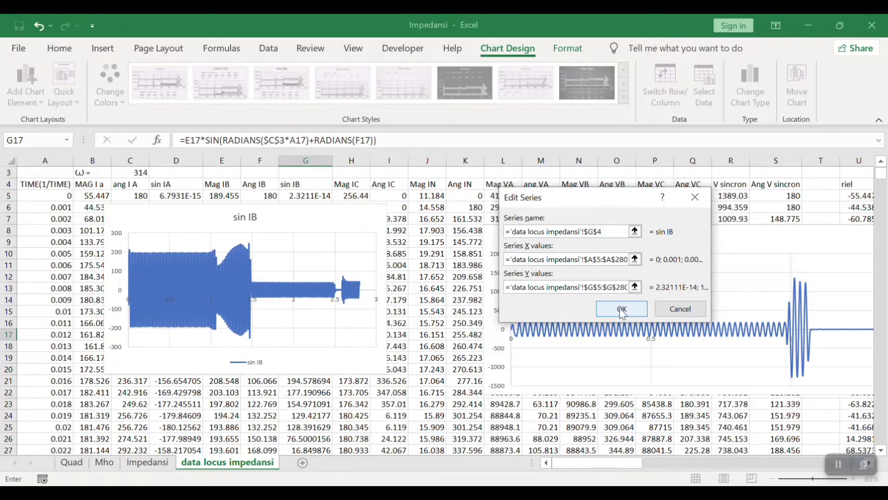
click(622, 308)
click(712, 350)
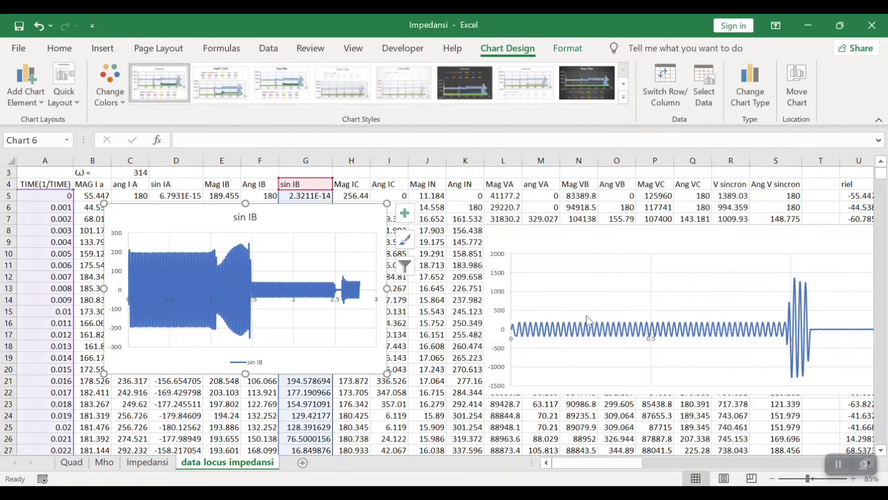
- Move the sin IA chart to start around column J, row 4, and place the sin IB chart directly beneath it
drag(568, 229, 531, 193)
click(379, 204)
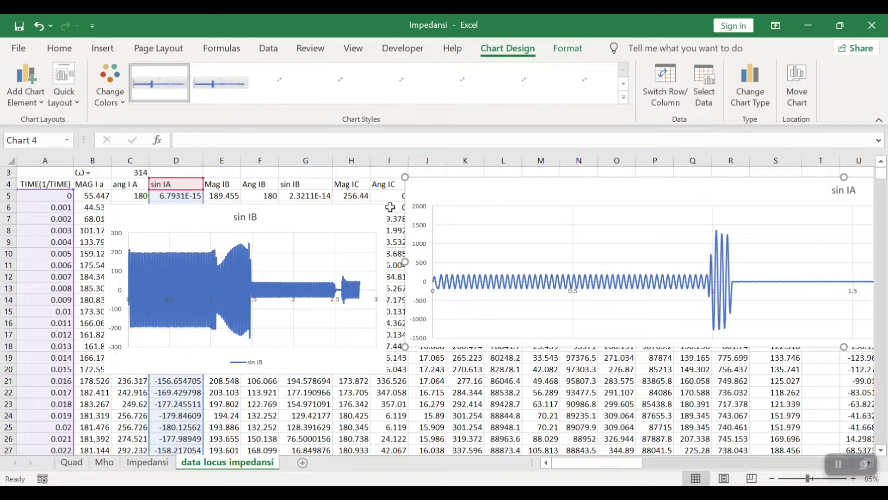
drag(379, 204, 675, 347)
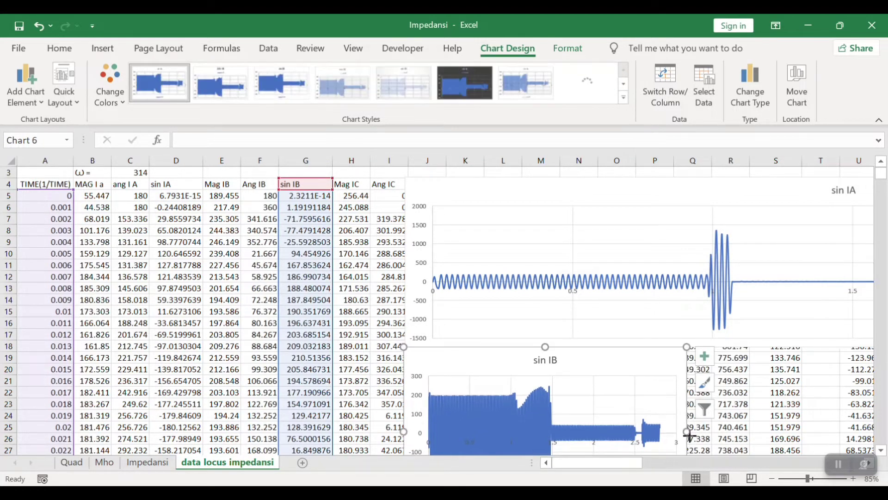
- Widen the sin IB chart to column AE so it matches the sin IA chart's width, and deselect it
drag(688, 431, 877, 431)
drag(644, 463, 710, 465)
drag(420, 430, 739, 431)
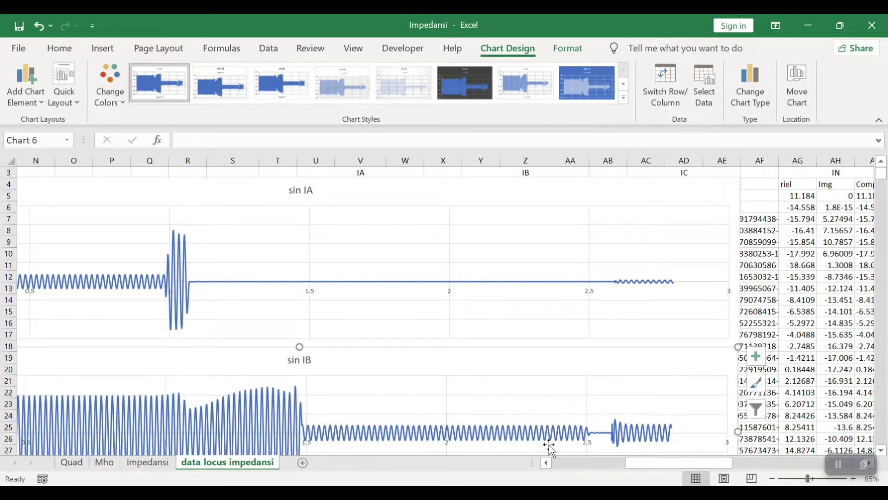
drag(623, 469, 559, 473)
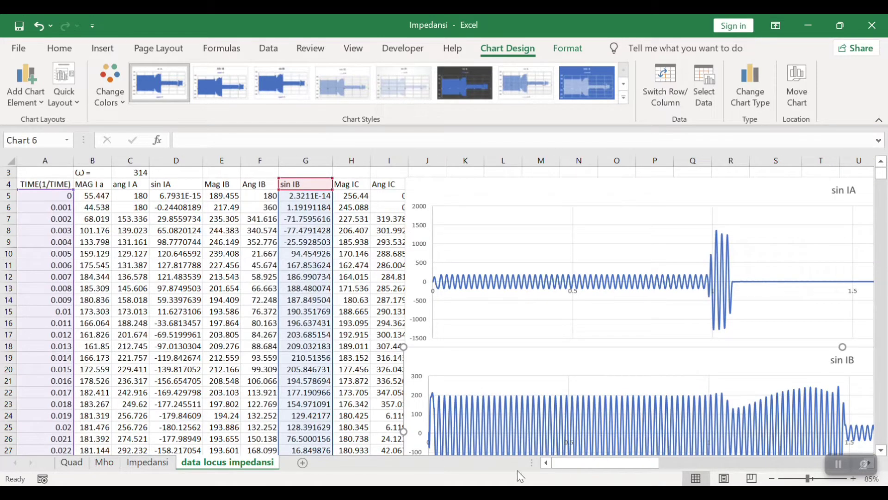
click(205, 286)
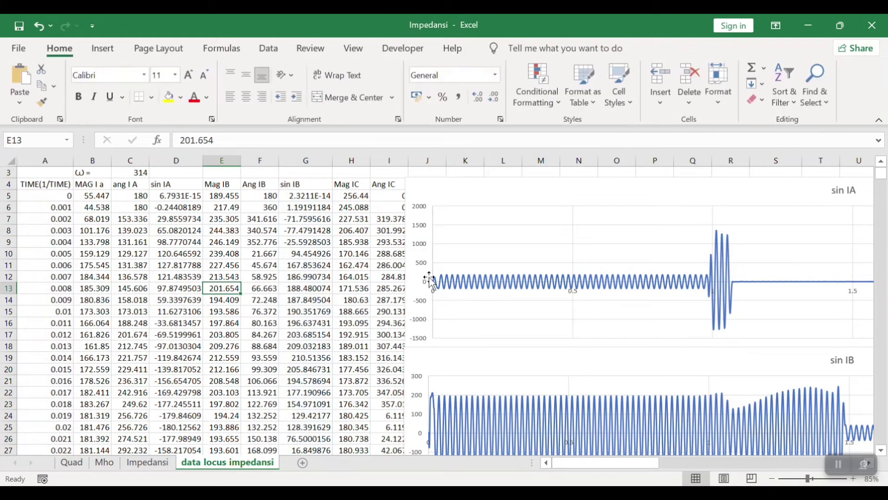
- Move the sin IA and sin IB charts off the current data so both start around column Q, one above the other
click(443, 183)
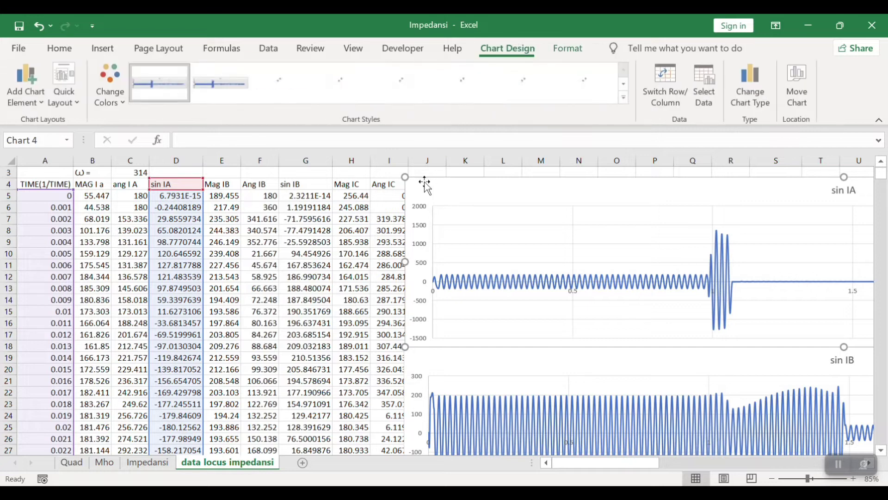
drag(443, 183, 707, 193)
drag(465, 359, 686, 366)
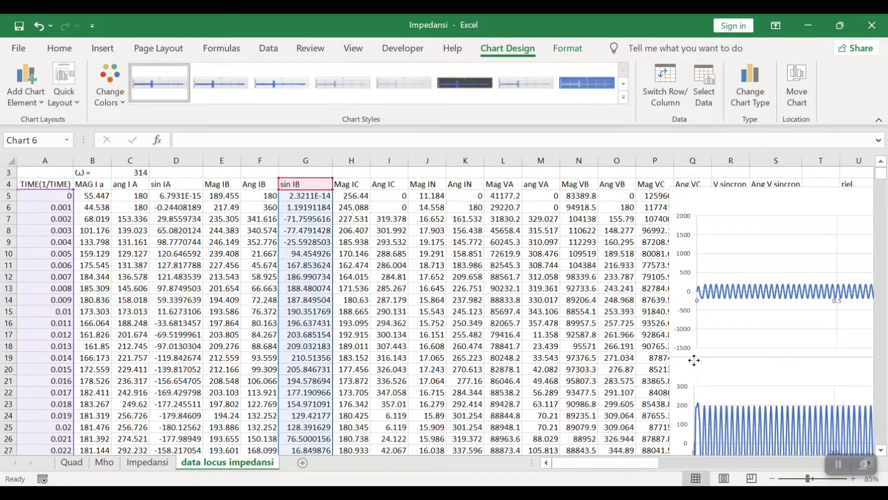
- Insert an empty column J before Mag IN and enter the header "sin c" in J4
click(436, 160)
right_click(437, 161)
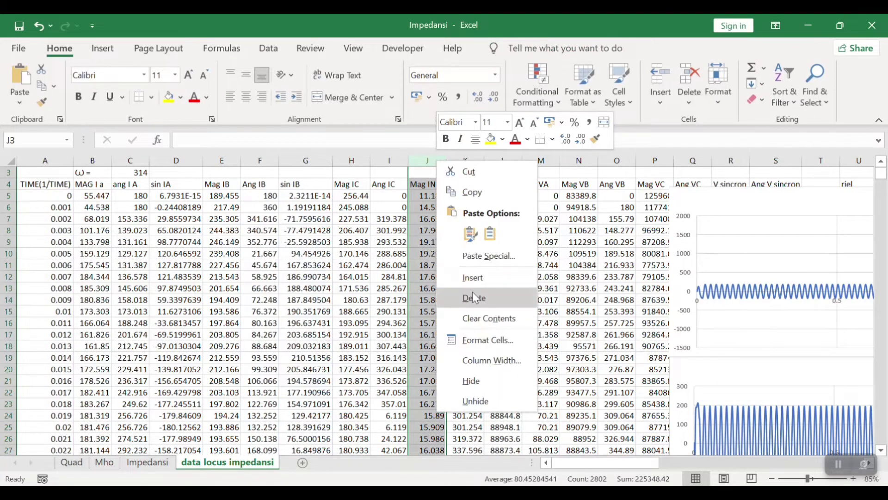
key(Escape)
key(ctrl+shift+plus)
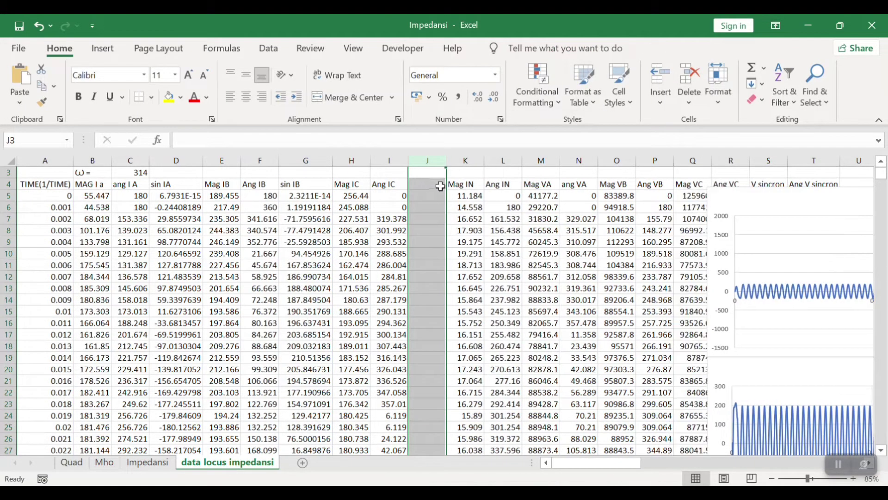
click(438, 187)
text(sin c)
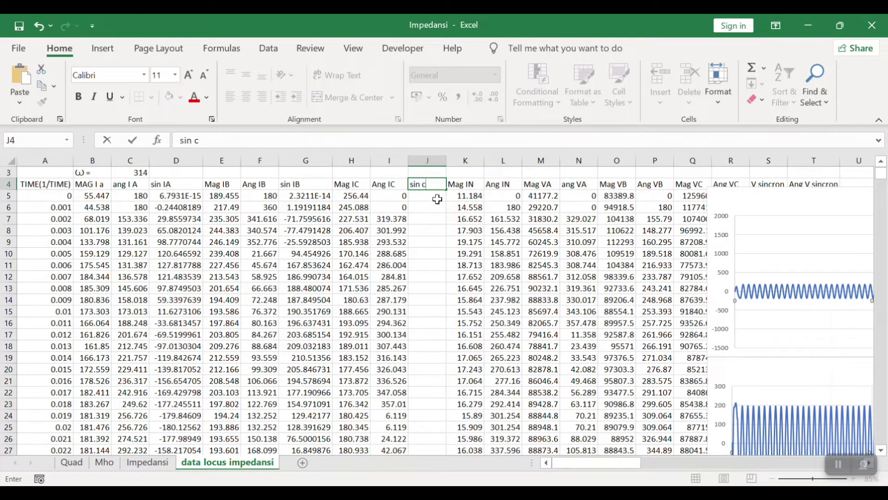
key(Return)
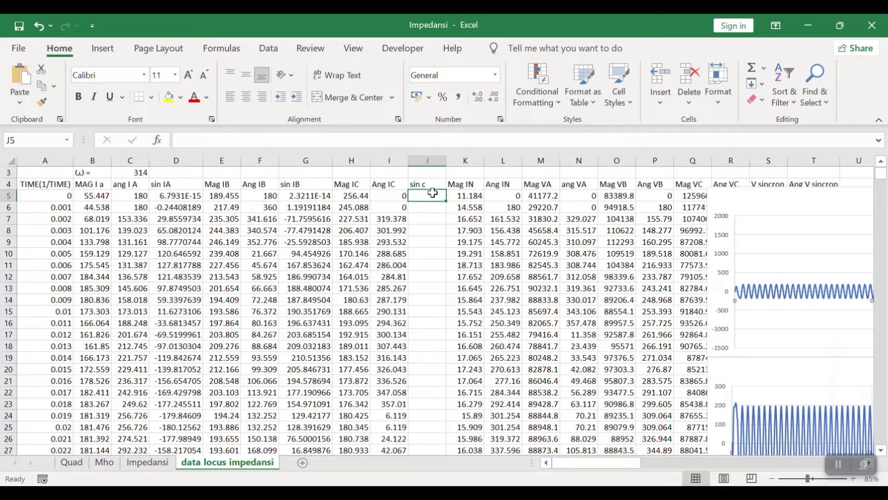
- Enter the phase C sinusoidal current formula =H5*SIN(RADIANS(C3*A5)+RADIANS(I5)) in cell J5
text(=)
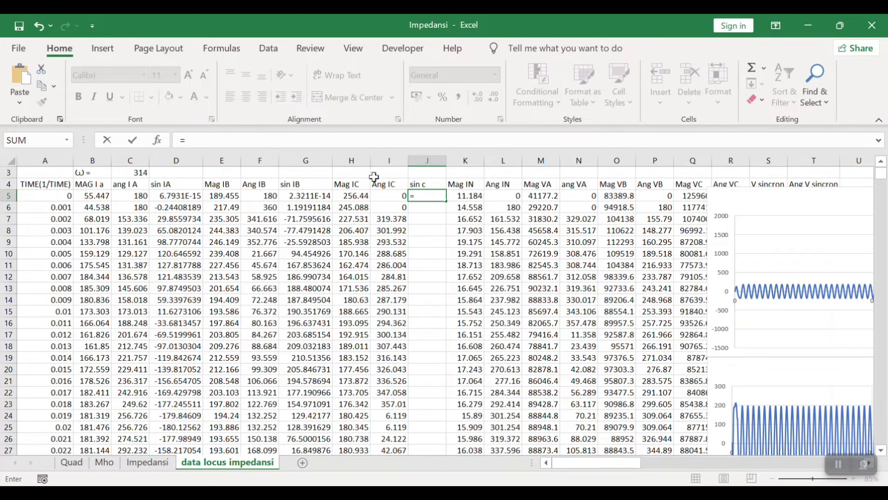
click(353, 198)
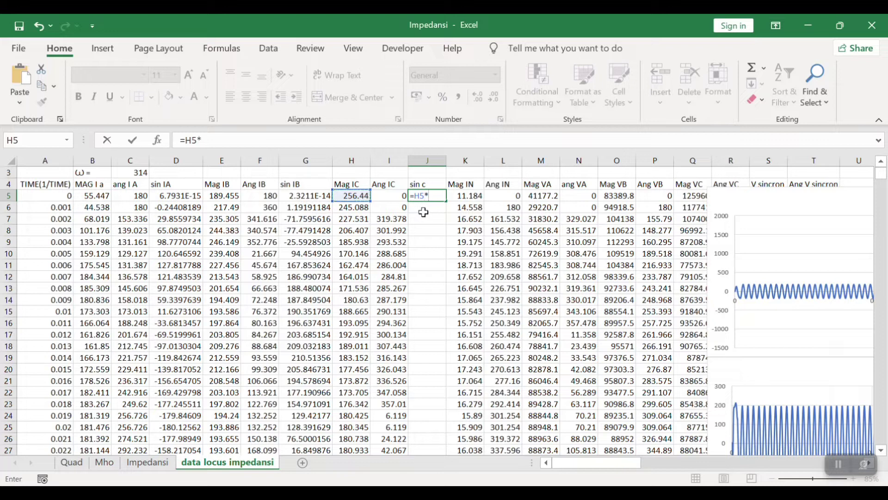
text(*sin()
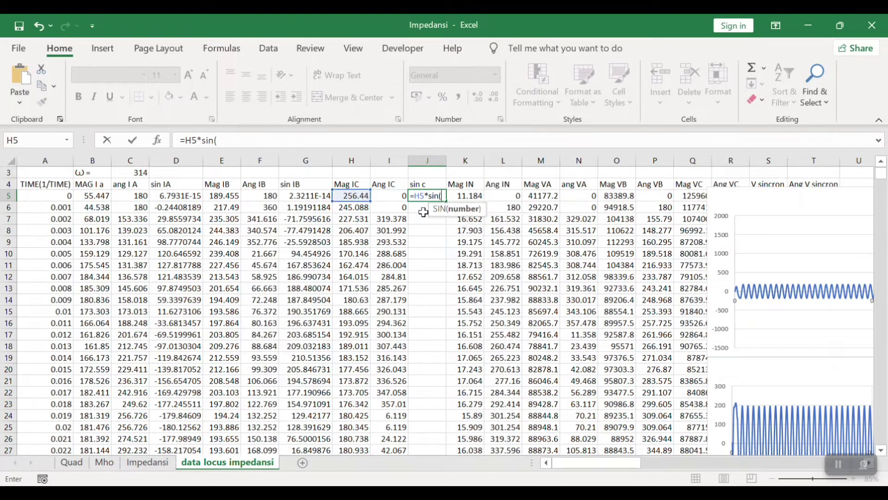
text(rad)
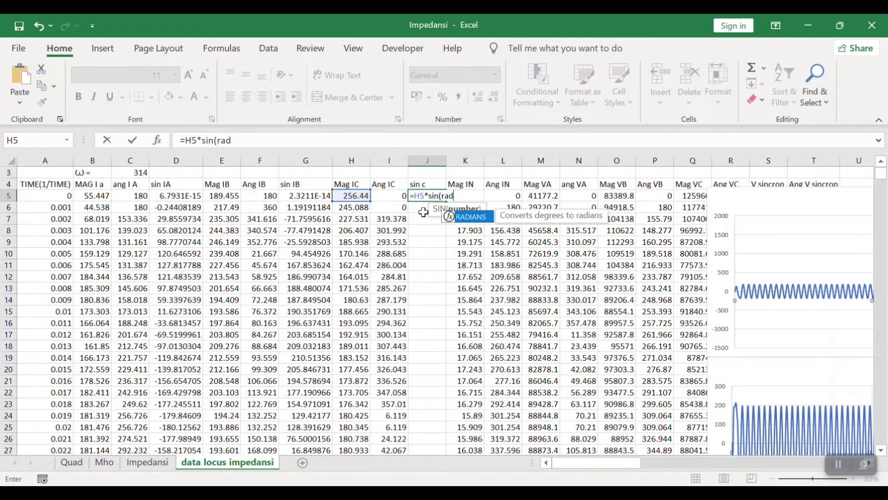
text(ians()
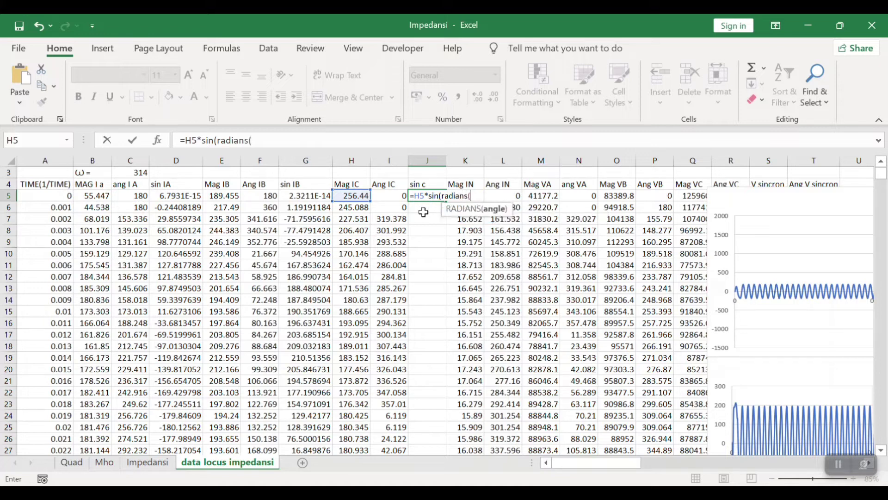
click(134, 173)
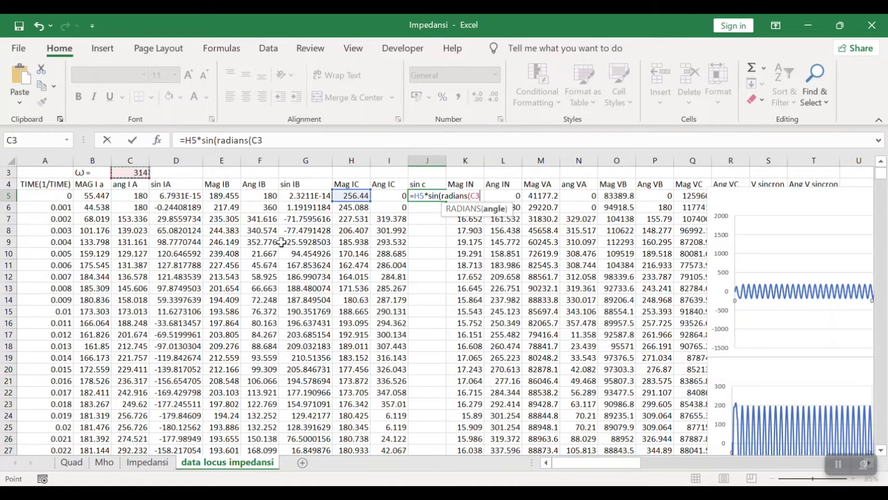
text(*)
click(59, 197)
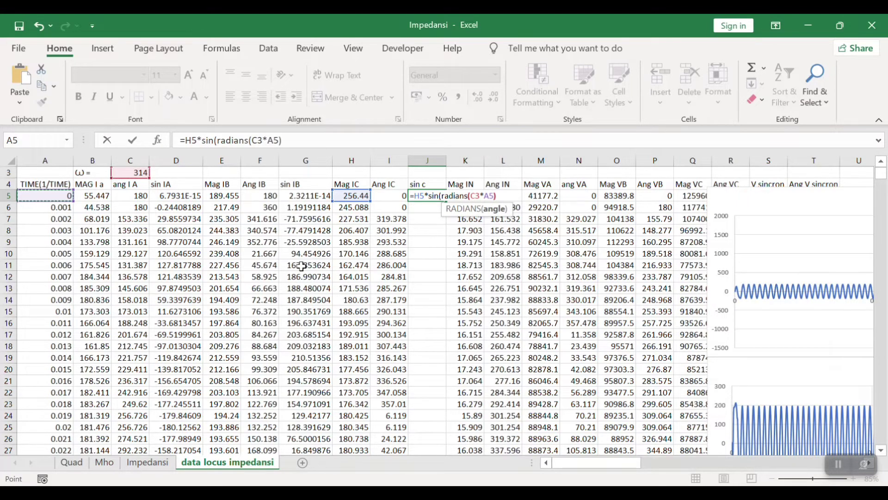
text())
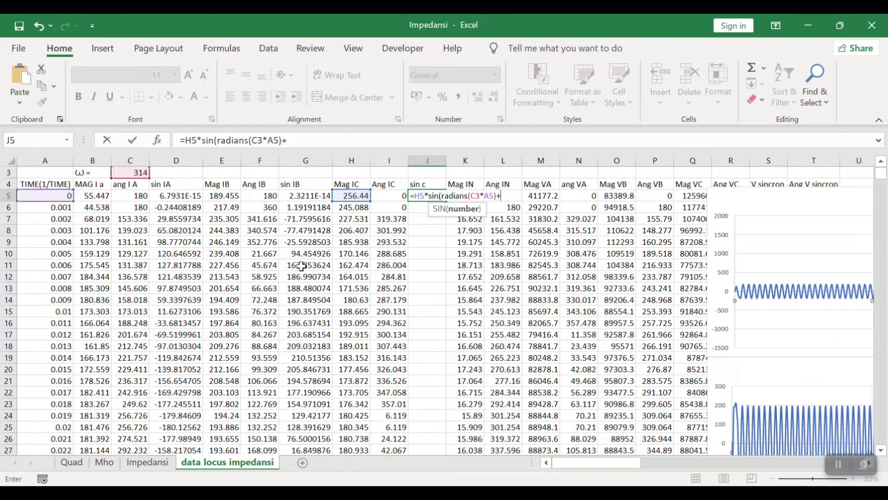
text(+radians)
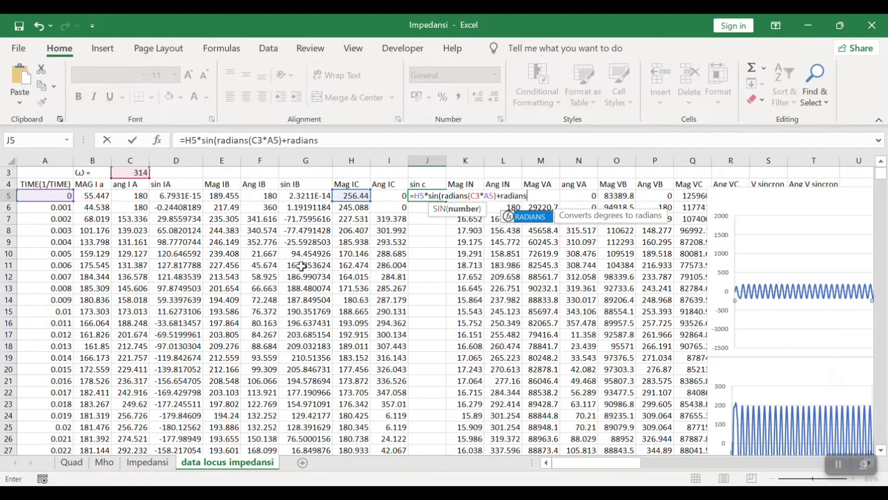
text(()
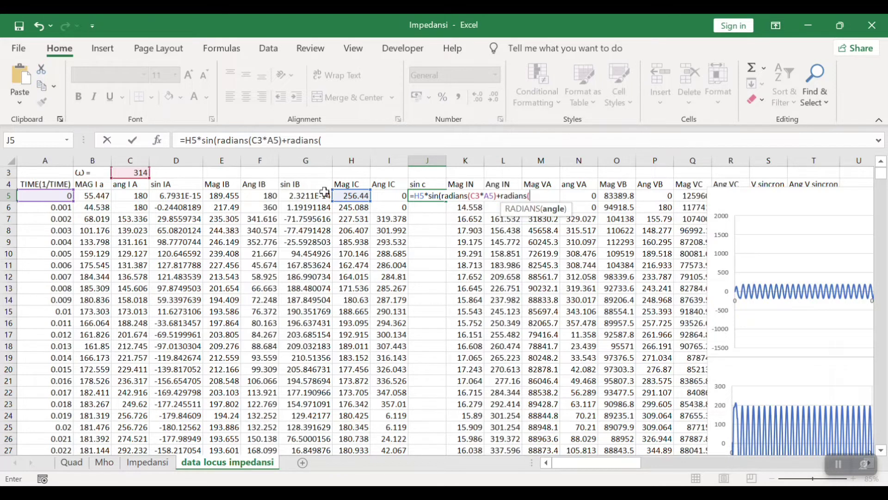
click(388, 197)
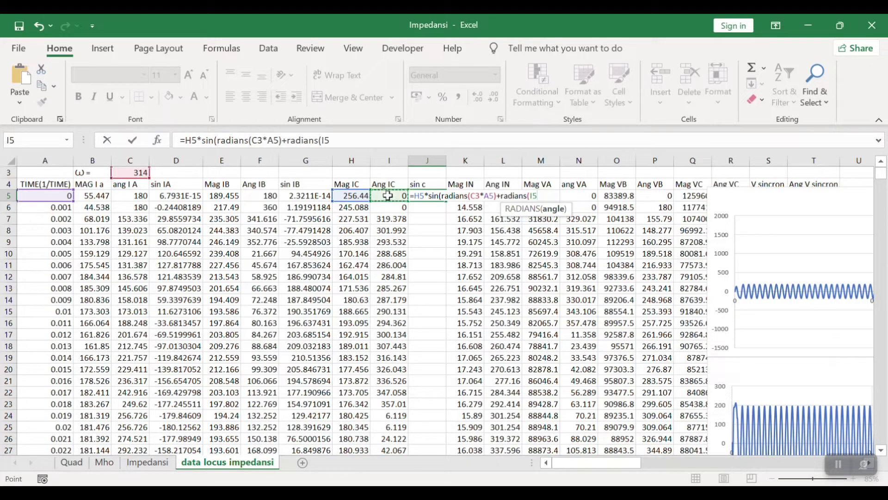
text()))
key(Return)
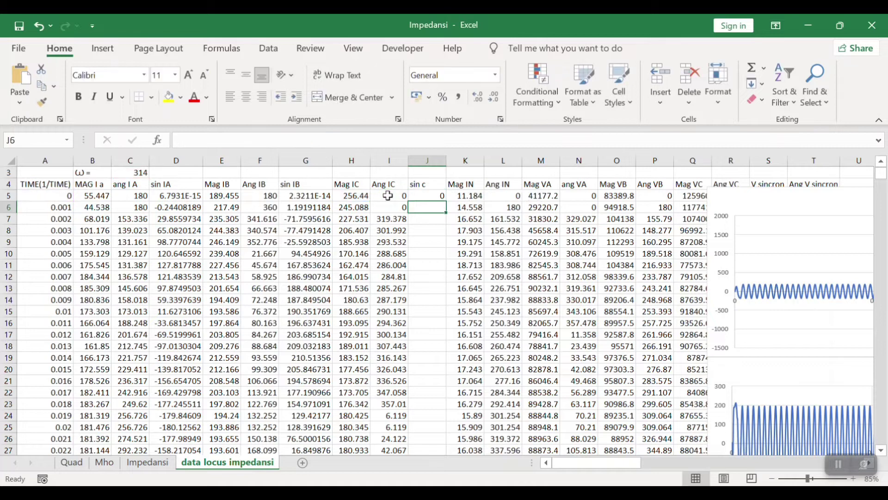
- Make the omega reference in J5's formula absolute as $C$3 and fill the formula down the whole sin c column
click(426, 192)
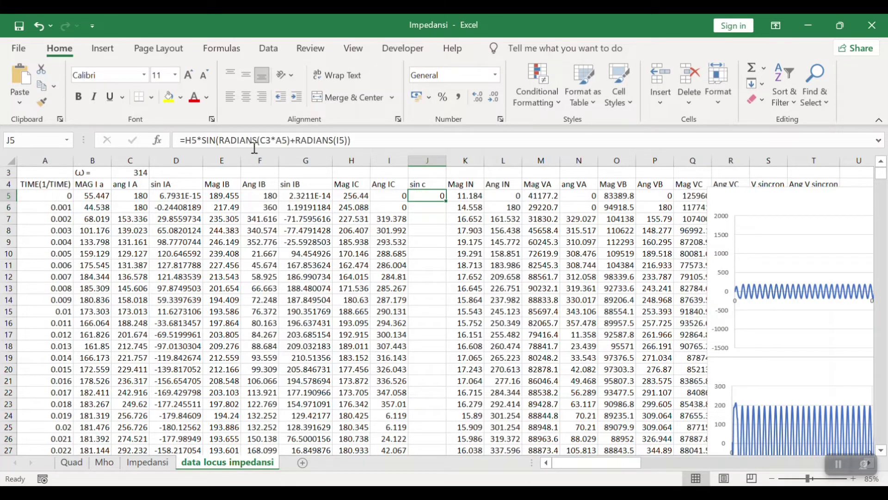
click(264, 139)
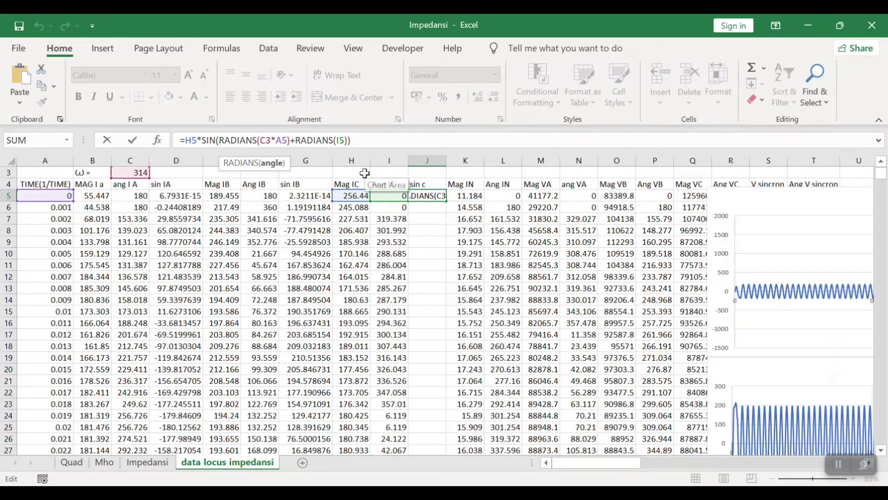
text($C)
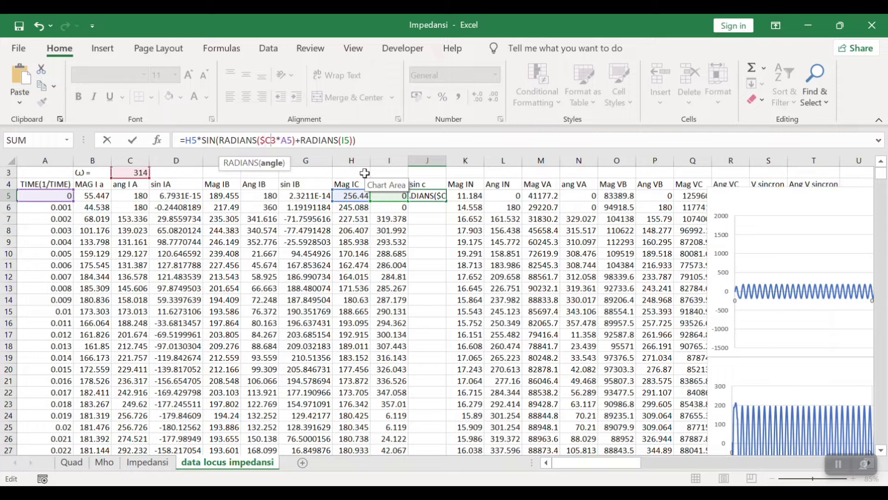
text($)
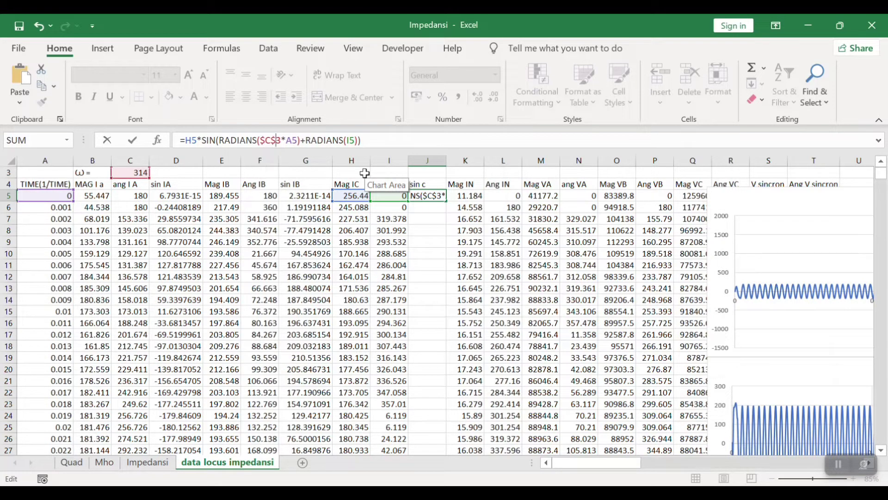
key(ctrl+Return)
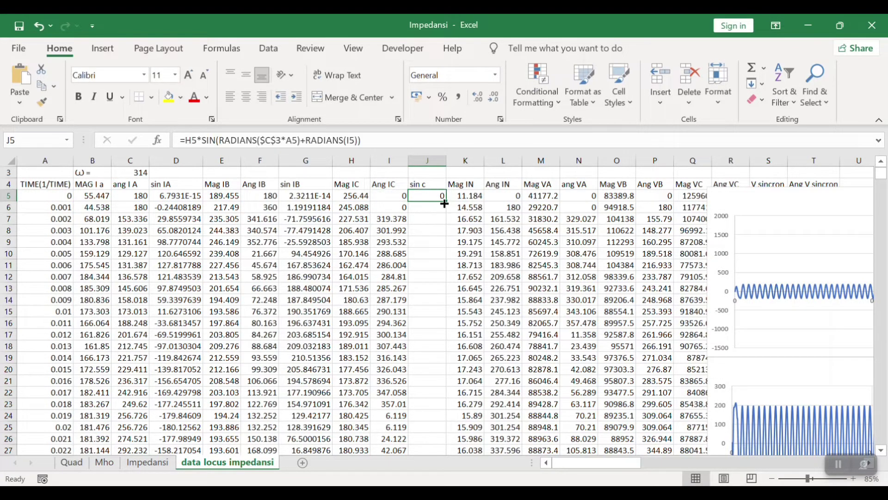
double_click(444, 201)
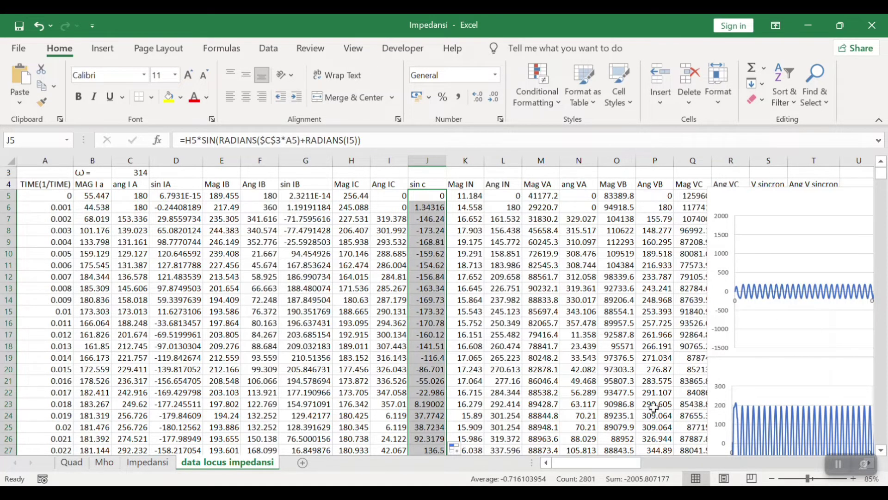
- Insert a scatter chart with smooth lines and markers from the sin c values and place it over about columns C to I
scroll(703, 370, down, 1)
scroll(629, 375, up, 3)
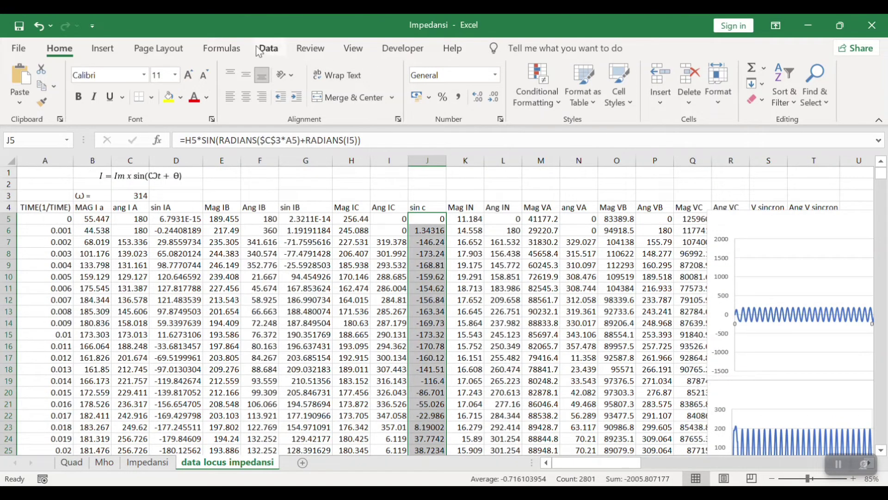
click(103, 48)
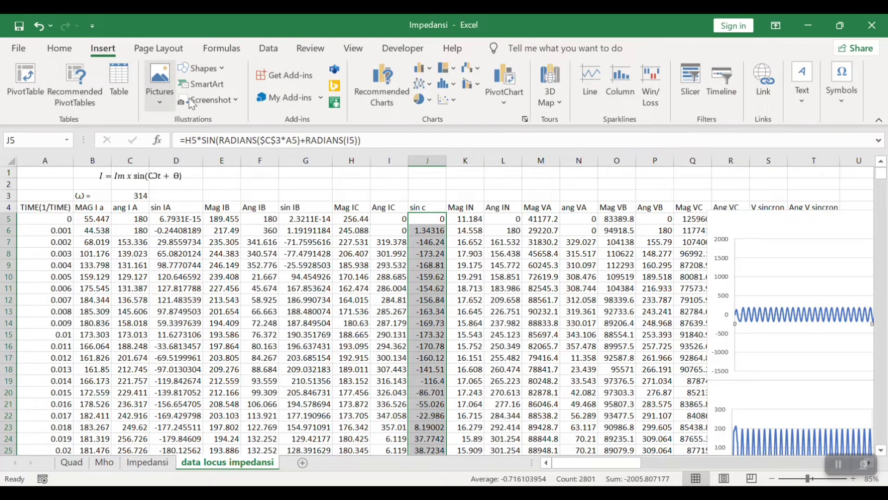
click(453, 100)
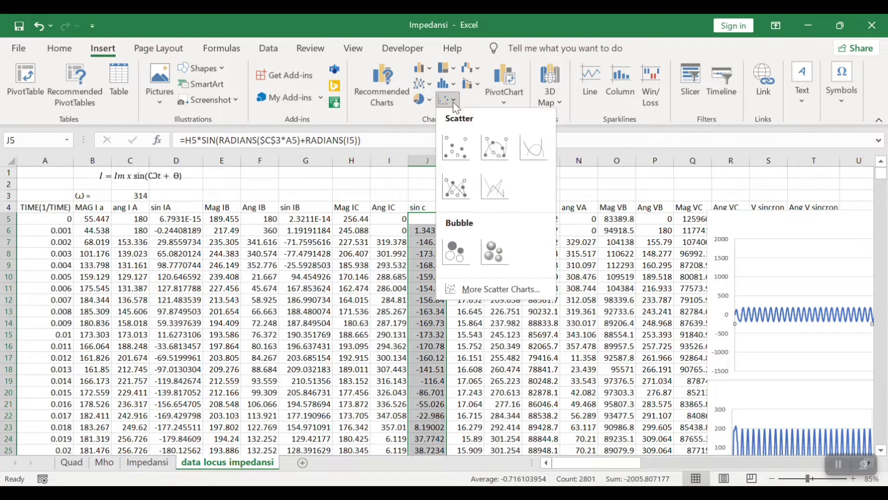
click(505, 146)
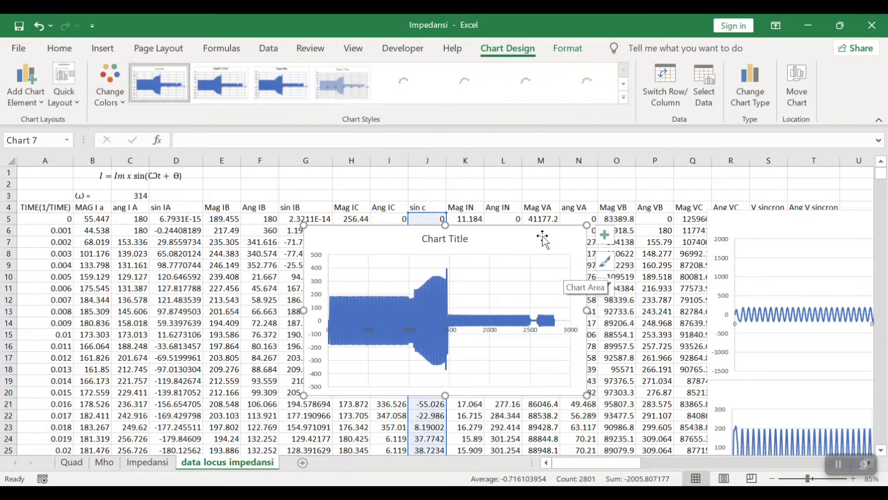
drag(545, 234, 359, 234)
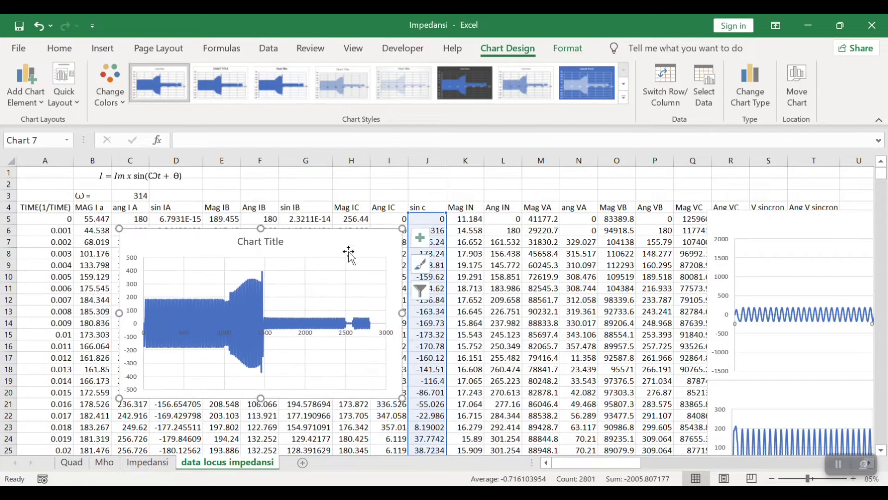
- Edit the new chart's data series and set its series name to the sin c header in J4
right_click(299, 292)
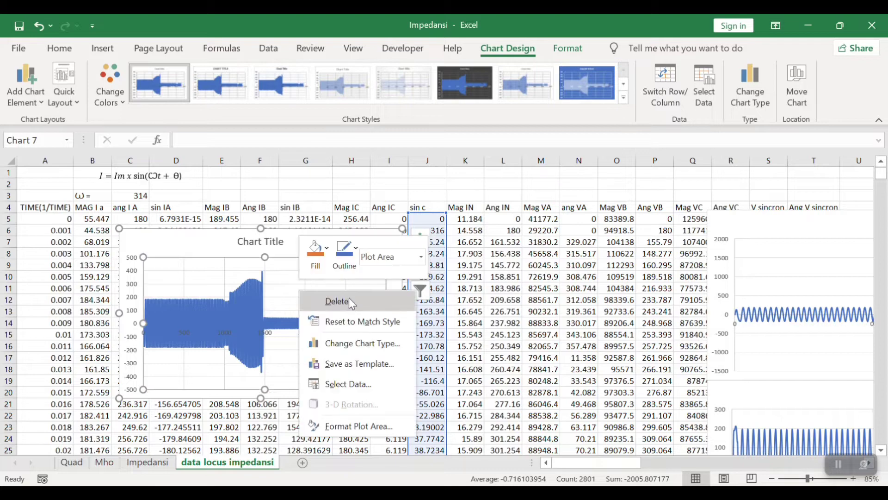
click(363, 384)
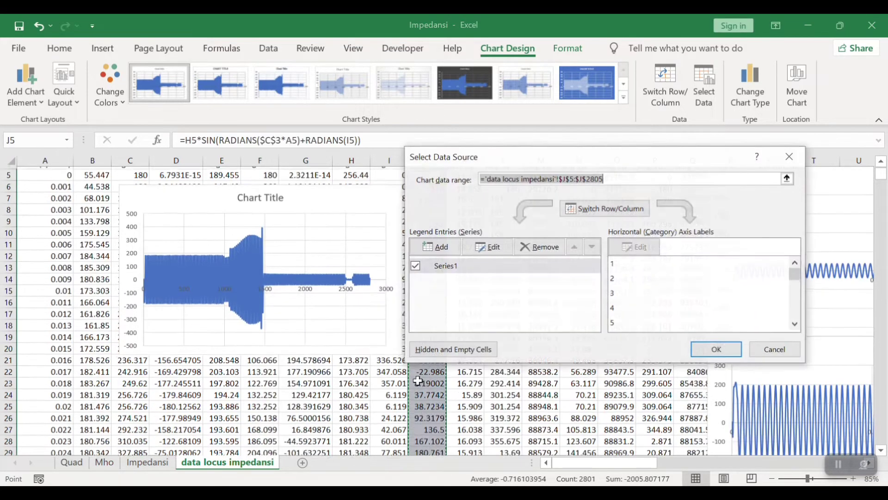
click(479, 254)
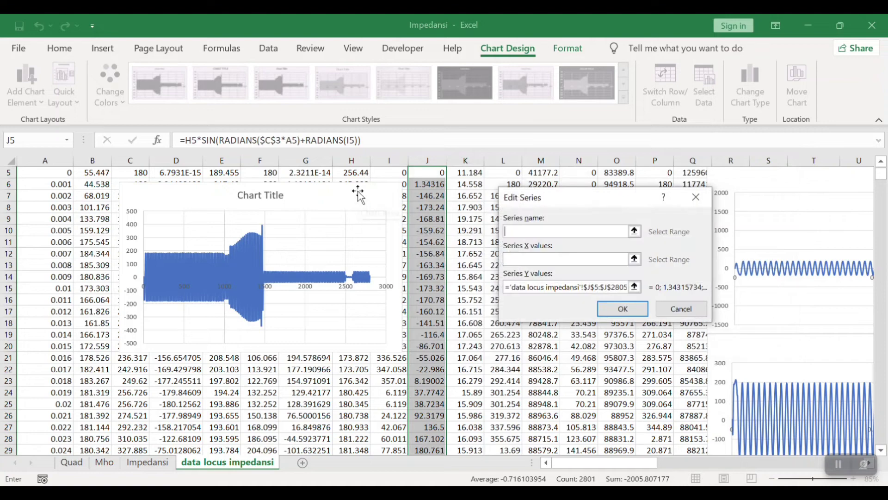
click(634, 231)
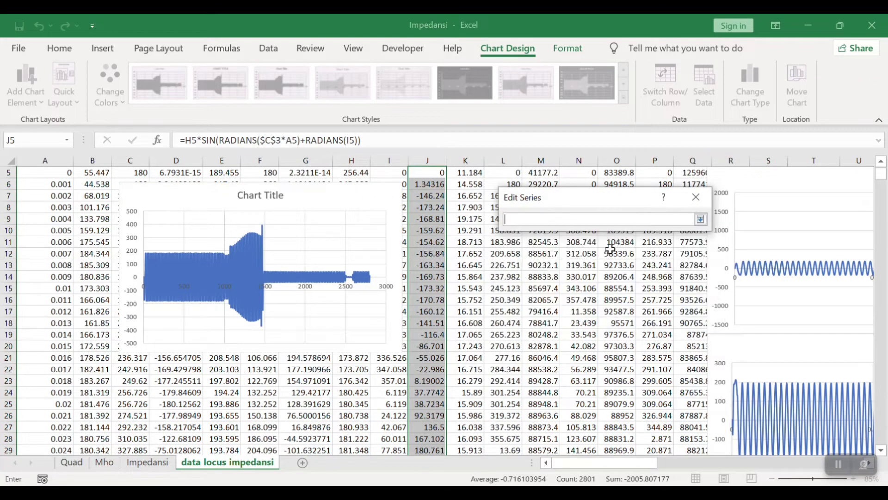
scroll(442, 262, up, 2)
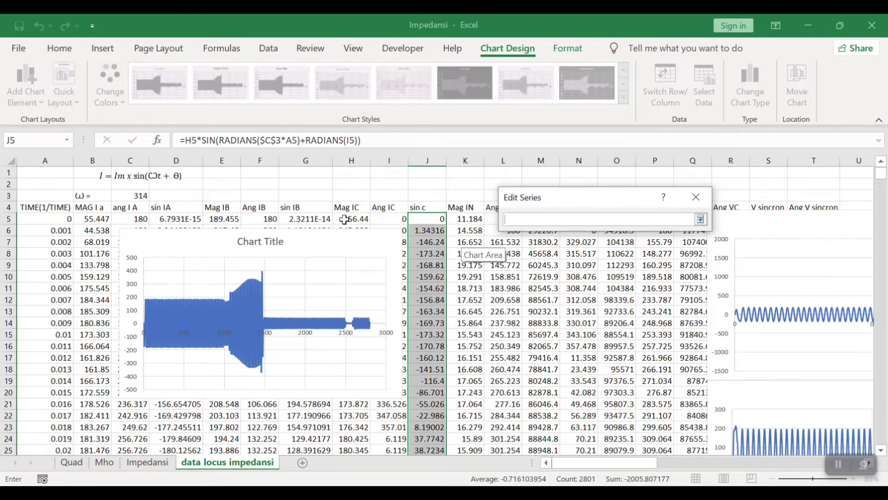
click(434, 211)
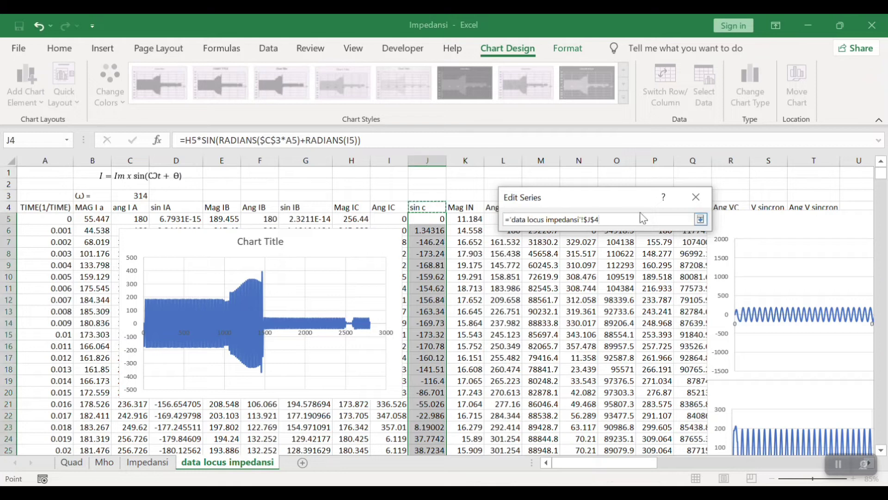
click(700, 220)
- Set the series X values to the time range $A$5:$A$2805 on the data locus impedansi sheet
click(634, 258)
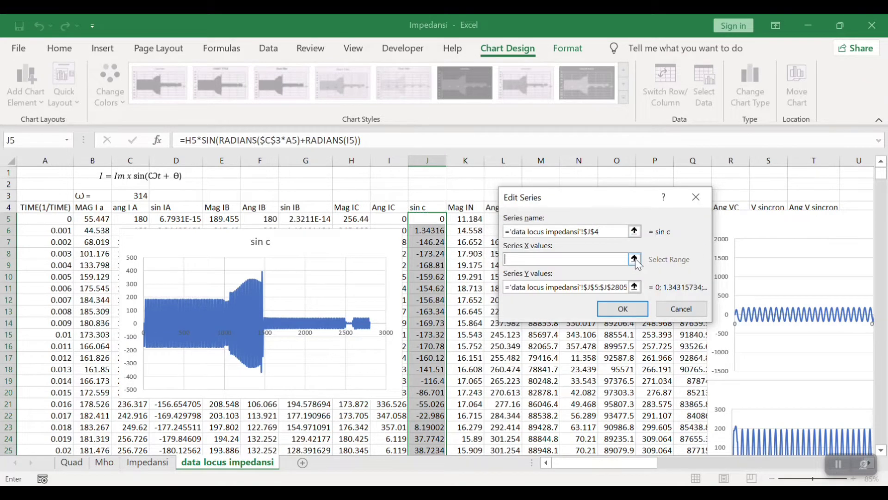
drag(57, 220, 34, 298)
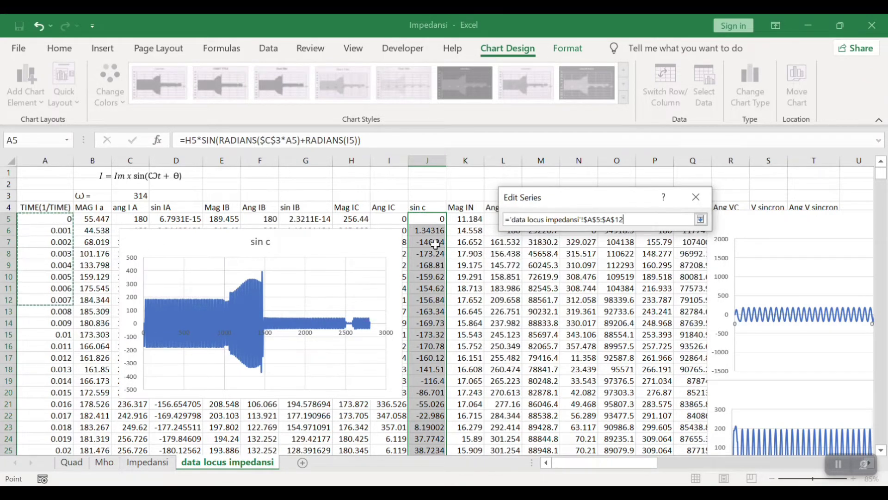
key(BackSpace)
key(BackSpace)
text(2)
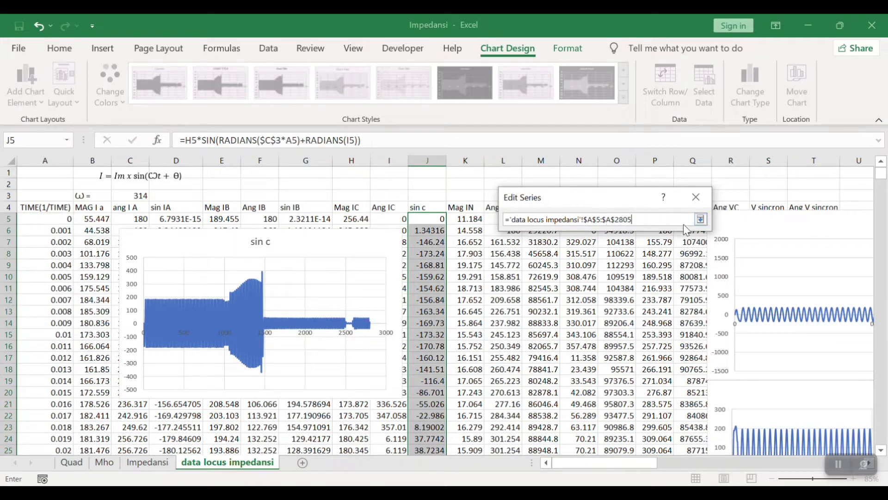
click(701, 219)
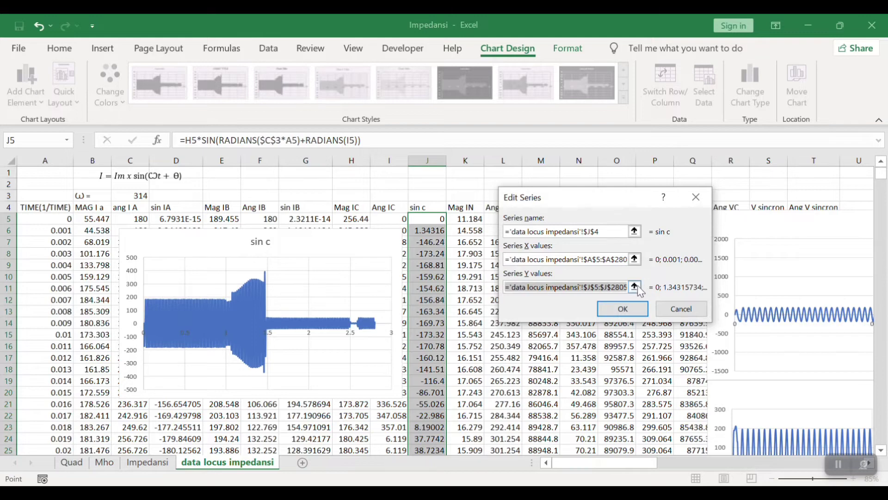
click(634, 286)
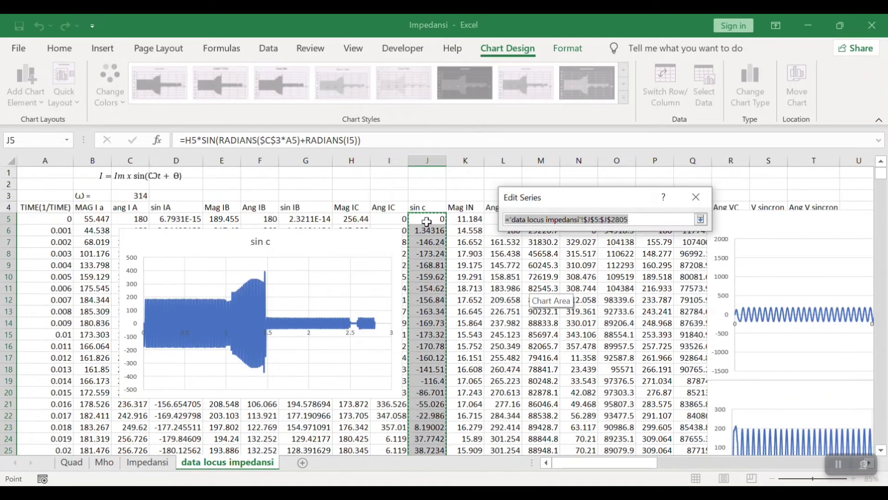
click(437, 217)
drag(438, 217, 435, 241)
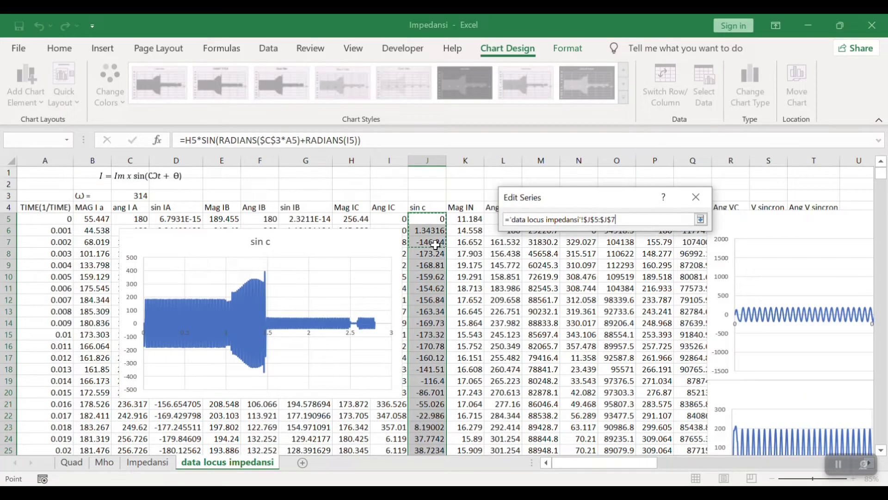
click(701, 219)
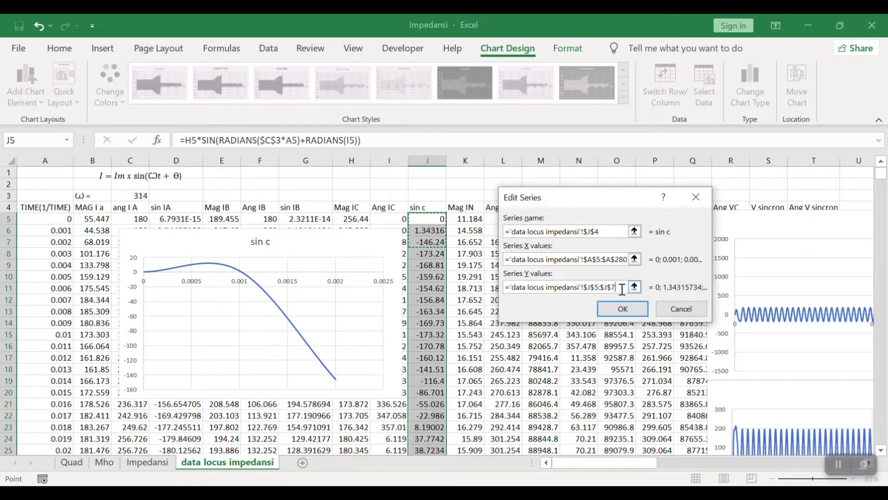
click(681, 308)
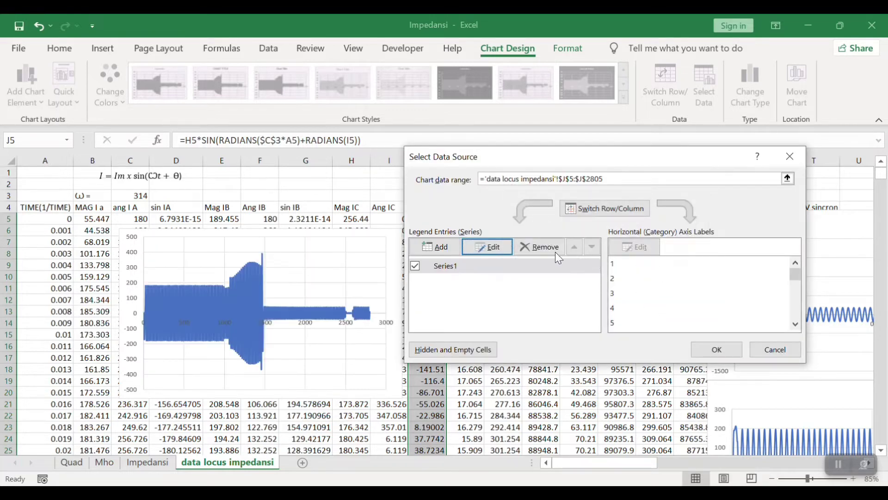
- Reopen Series1 of the new chart for editing and set its series name to the sin c header in J4
click(496, 252)
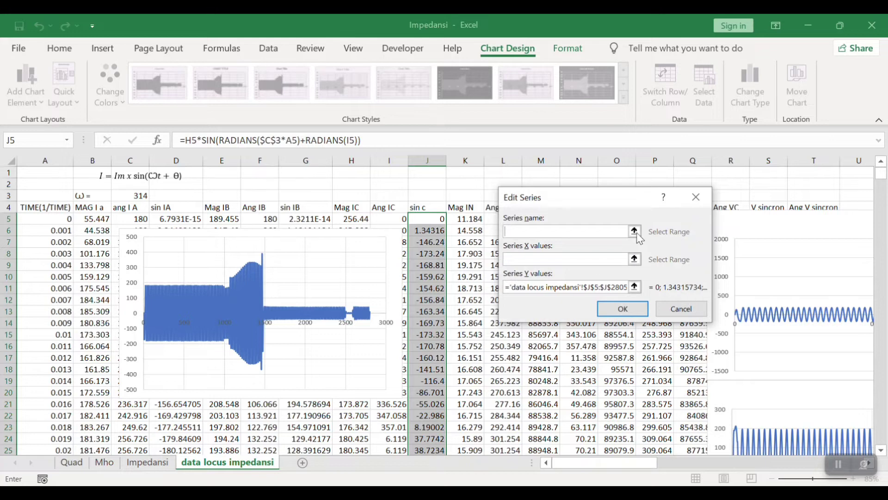
click(634, 231)
click(427, 208)
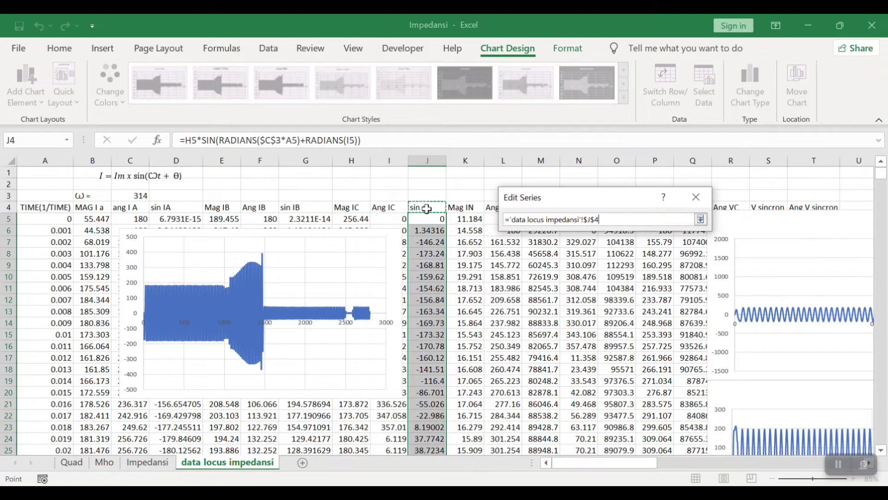
click(700, 219)
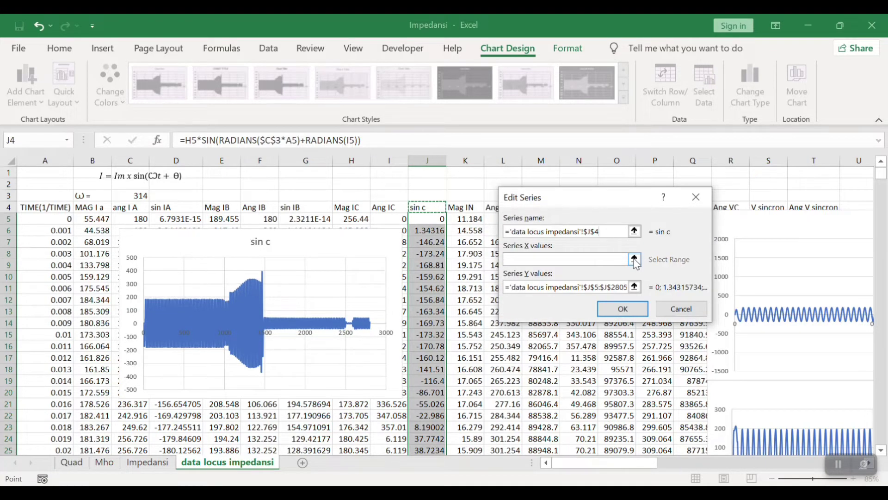
- Set the sin c series X values to the time range $A$5:$A$2805 on the data locus impedansi sheet
click(634, 259)
drag(60, 219, 57, 307)
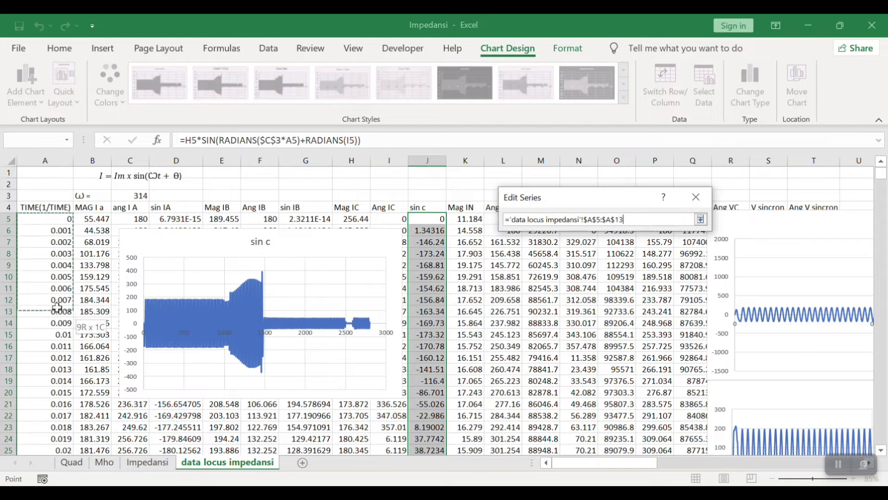
click(627, 219)
key(BackSpace)
key(BackSpace)
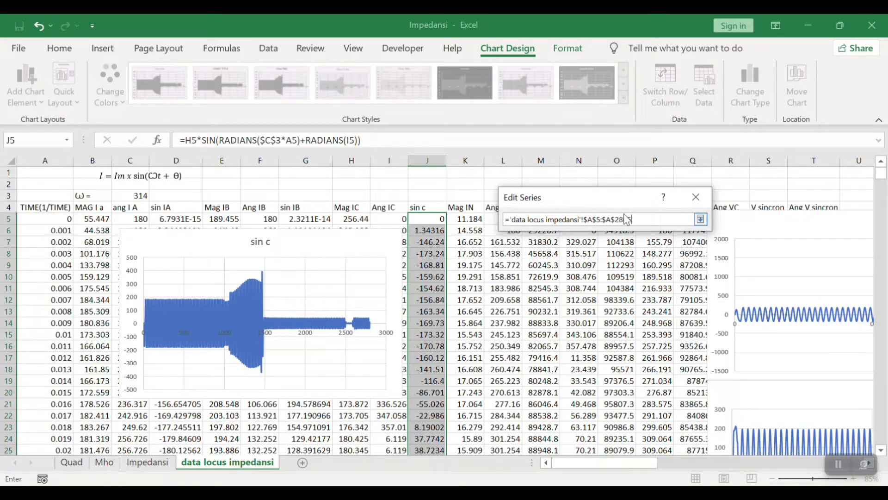
click(700, 219)
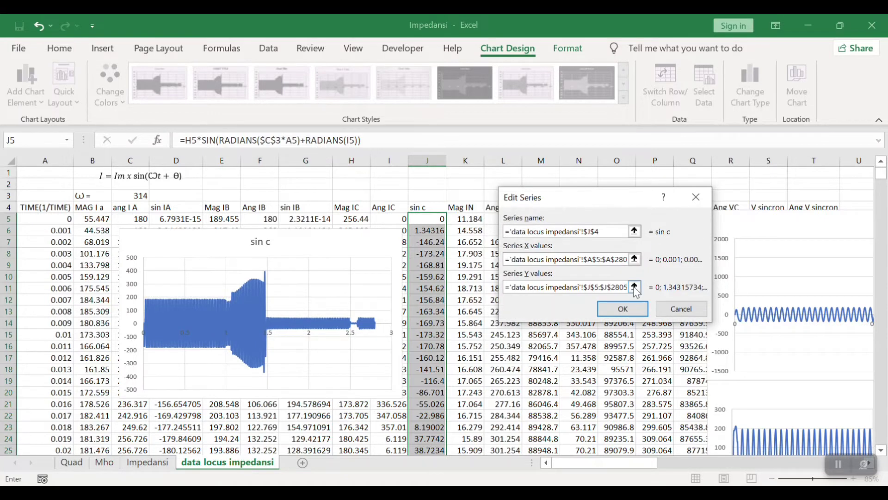
- Set the series Y values to the sin c range $J$5:$J$2805 and apply the chart's data source changes
click(634, 287)
scroll(456, 298, up, 2)
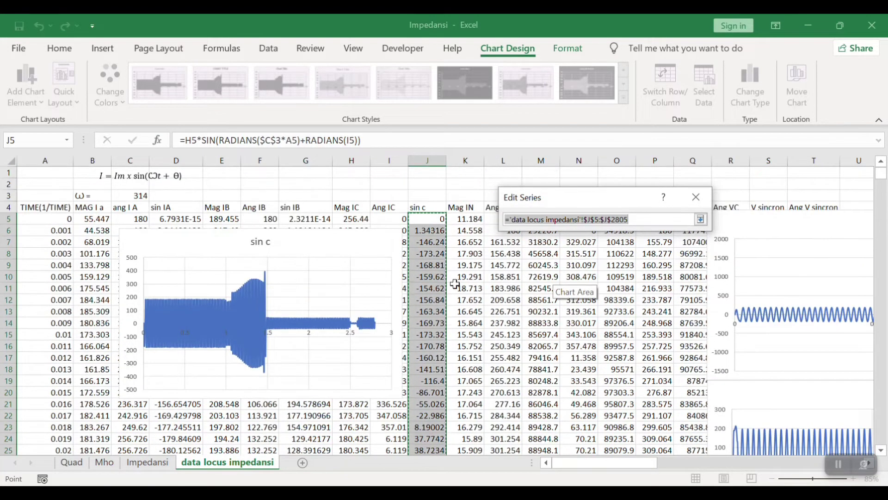
click(433, 221)
click(622, 220)
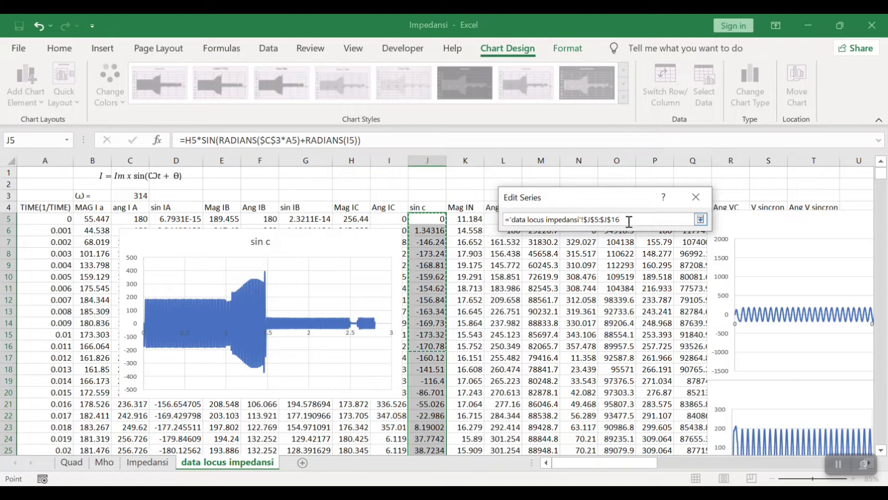
text(:$J$1)
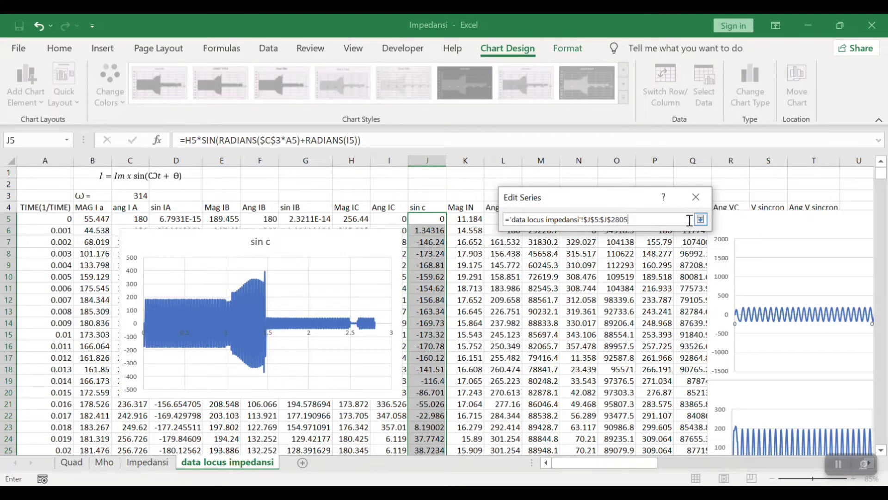
click(700, 219)
click(623, 308)
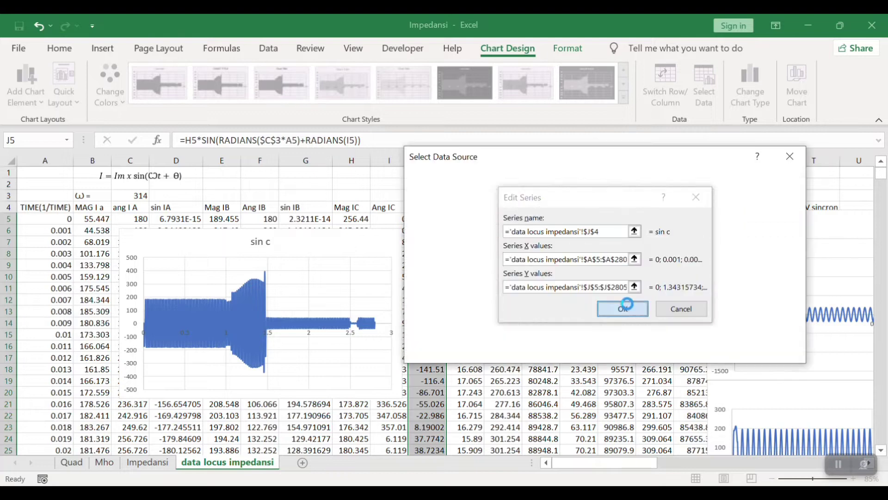
click(704, 350)
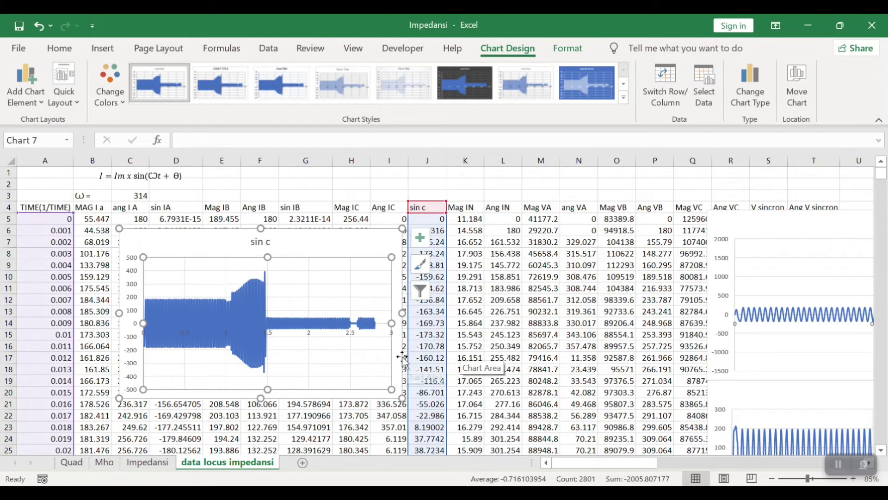
- Place the sin c chart directly below the sin IB chart and widen it to match the width of the charts above
click(402, 358)
drag(402, 313, 668, 324)
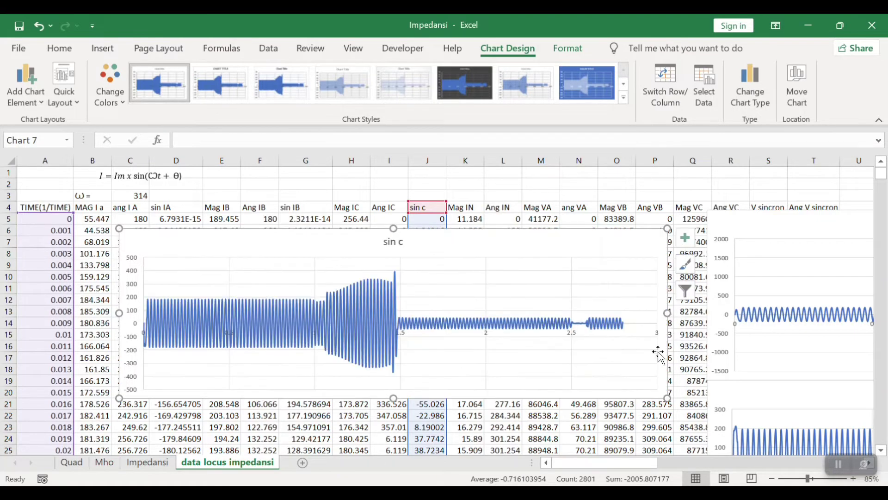
scroll(648, 354, down, 3)
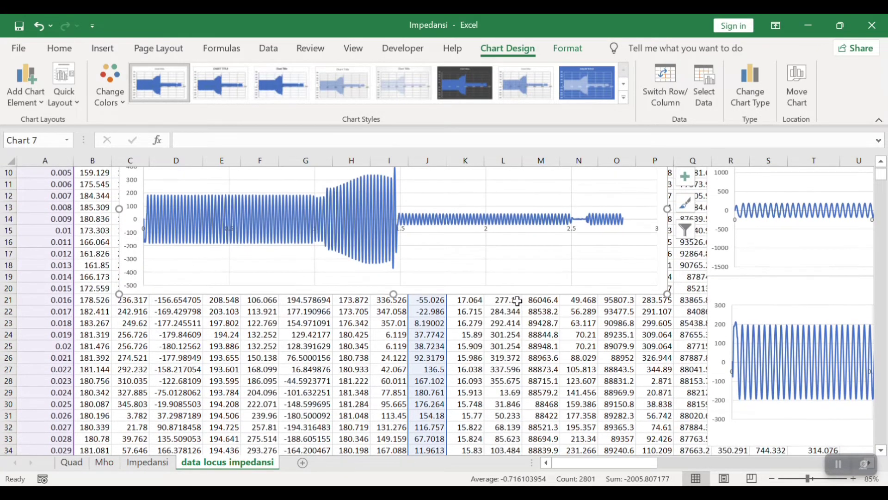
scroll(517, 301, down, 3)
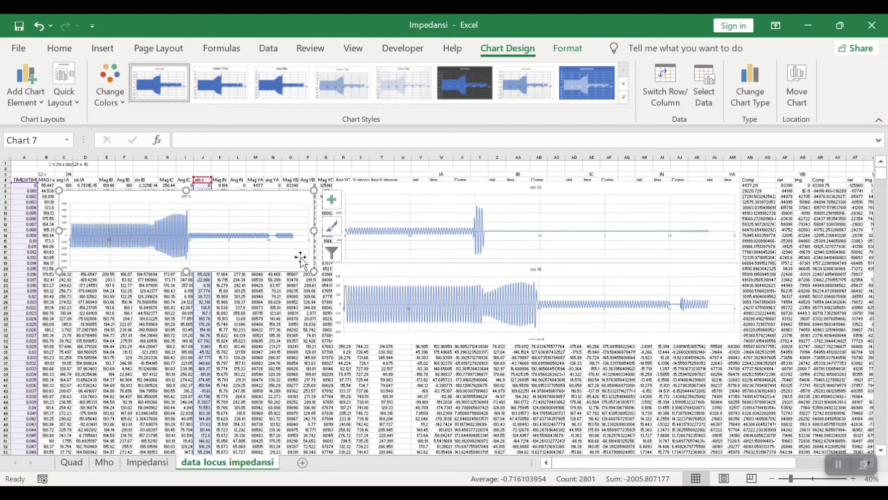
drag(303, 260, 585, 413)
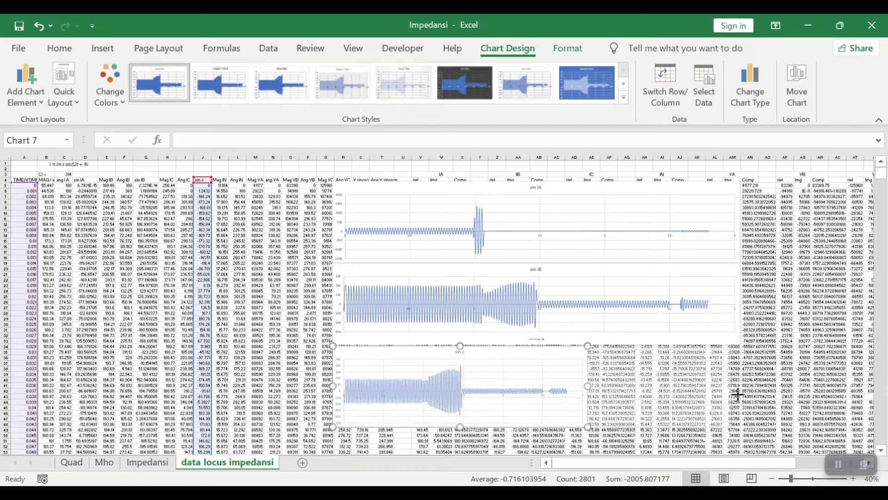
drag(742, 396, 738, 395)
click(786, 323)
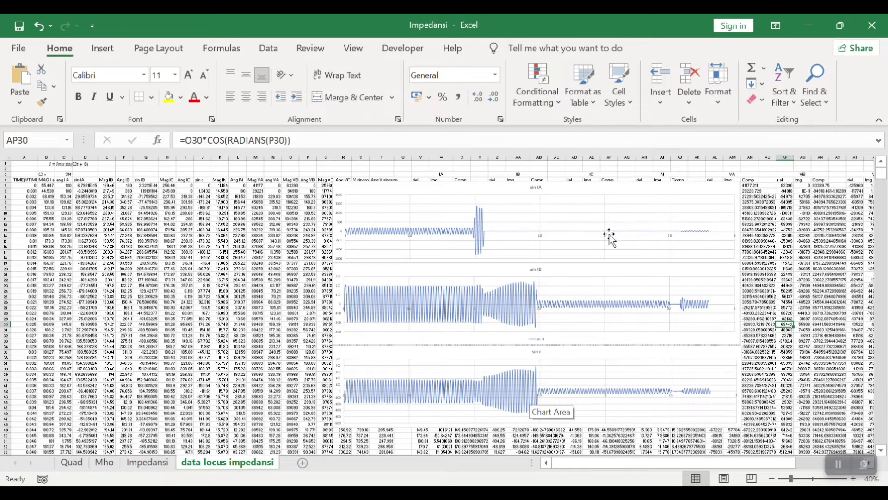
- Stretch the sin IA, sin IB and sin c charts leftward to about column L so their edges line up
click(336, 230)
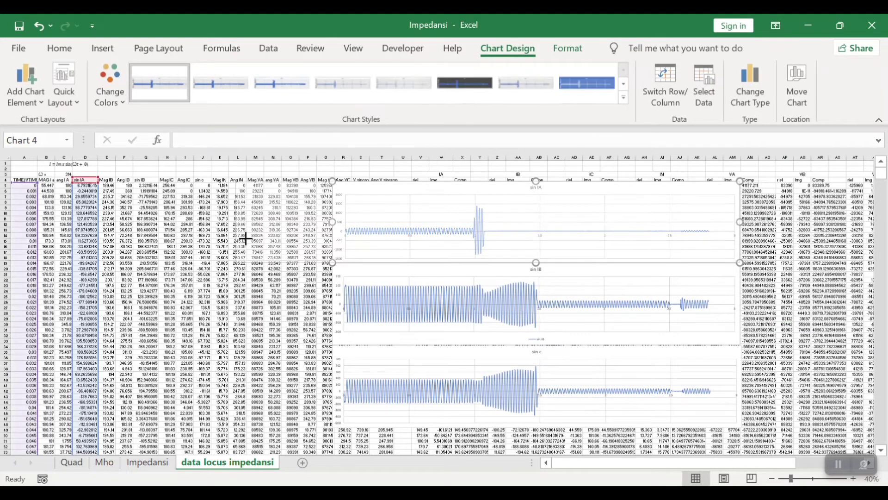
drag(245, 239, 236, 238)
click(339, 303)
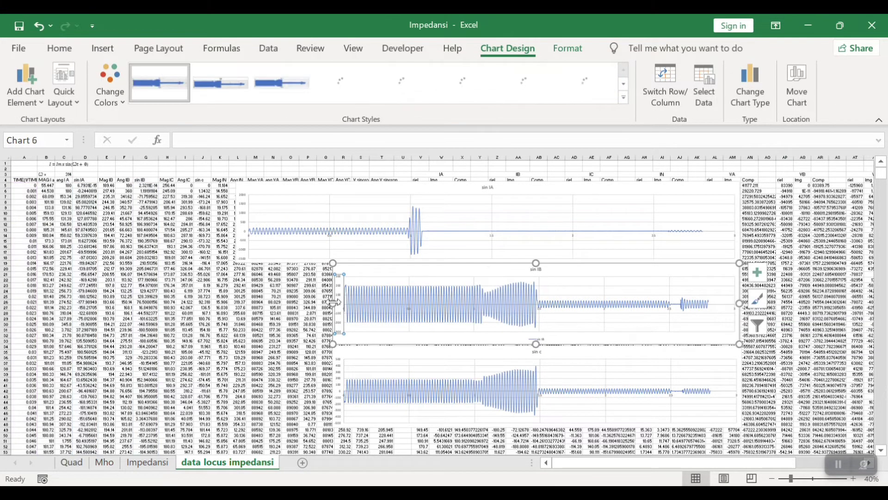
click(360, 330)
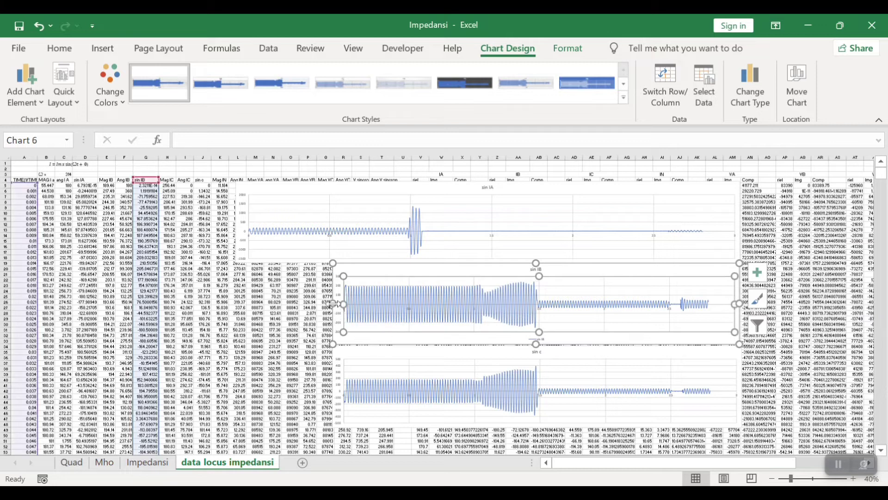
drag(333, 304, 236, 298)
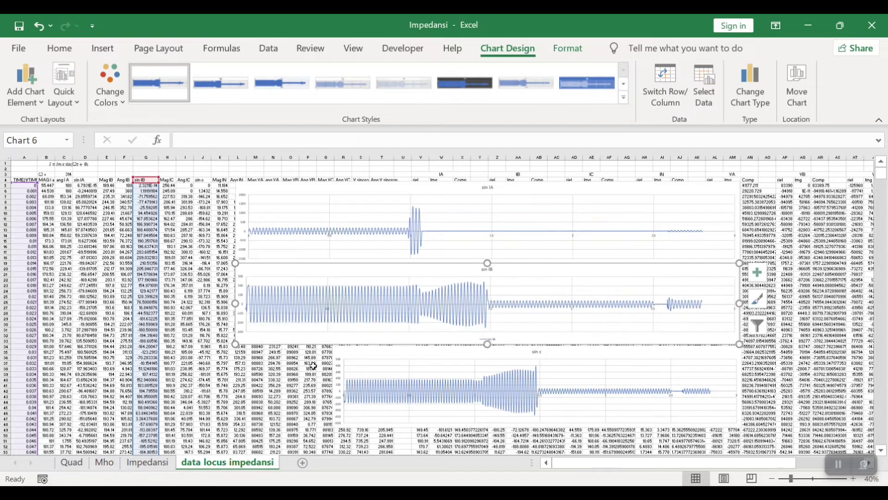
click(359, 357)
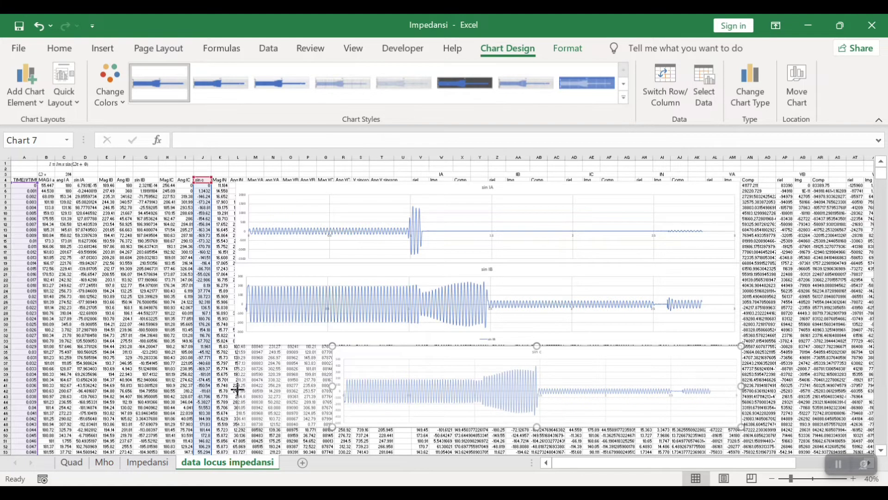
drag(238, 390, 238, 390)
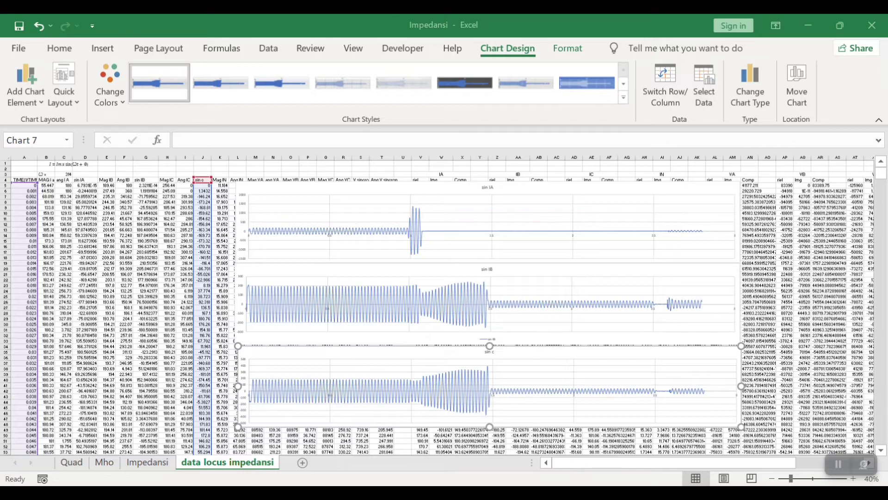
- Switch to the fault record in Wavewin-SE, then open the old snip in Snipping Tool and close it without saving
key(alt+Tab)
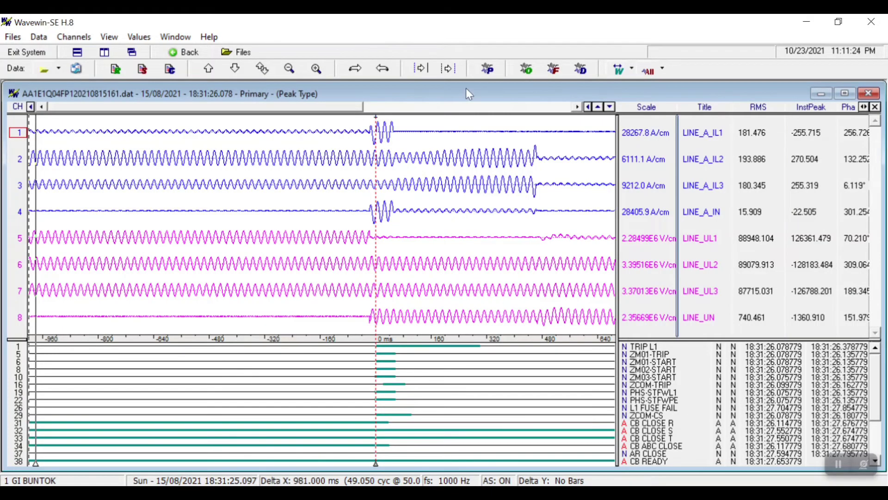
mouse_move(468, 94)
mouse_down()
mouse_move(475, 112)
mouse_move(526, 106)
mouse_move(419, 90)
mouse_move(461, 90)
mouse_up()
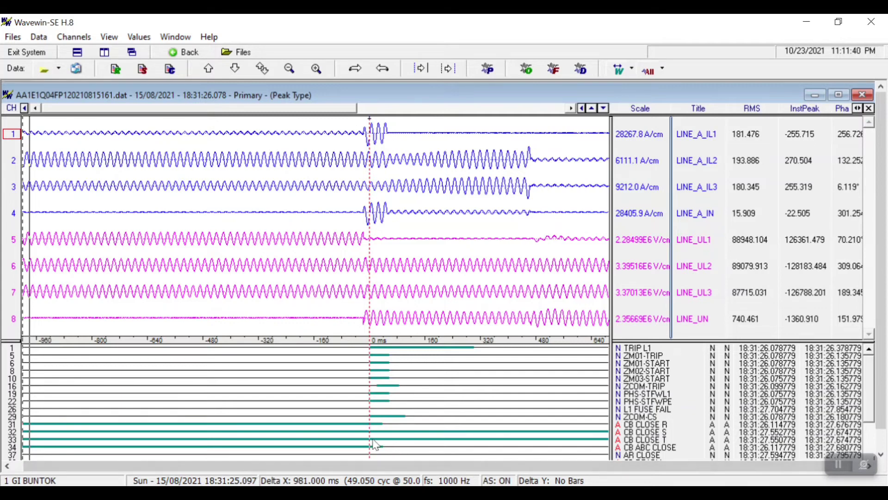
click(206, 492)
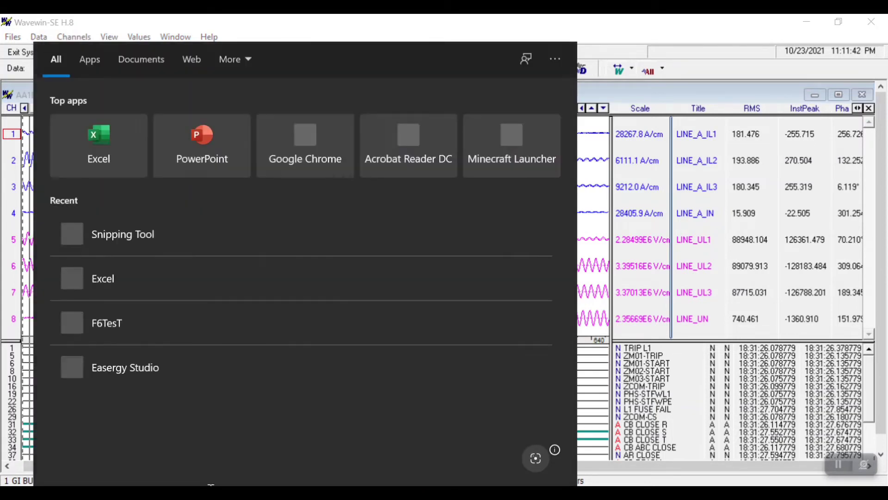
click(149, 236)
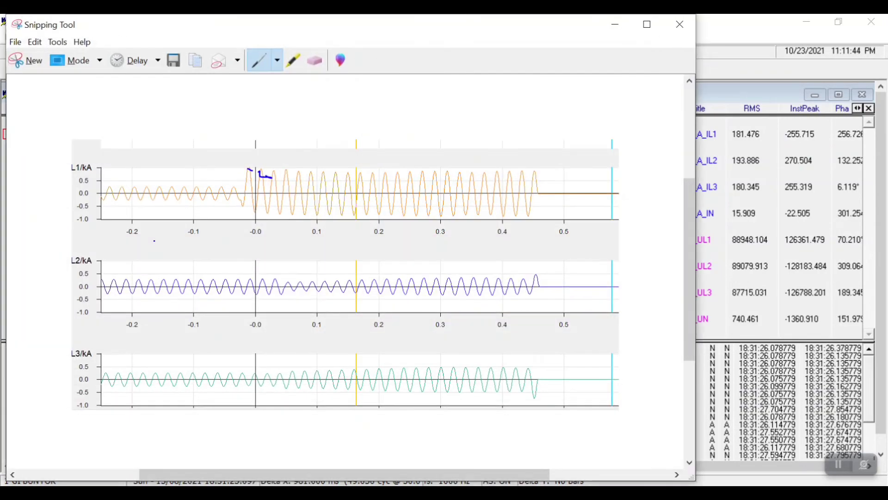
click(680, 24)
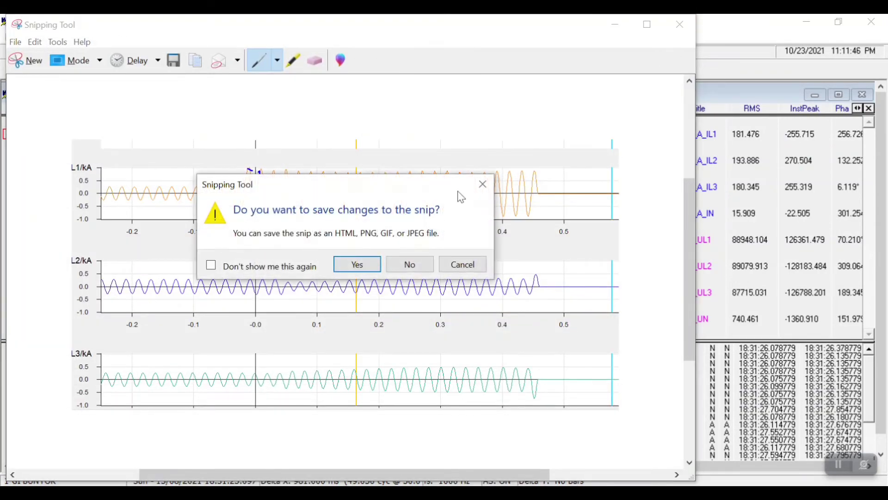
click(408, 262)
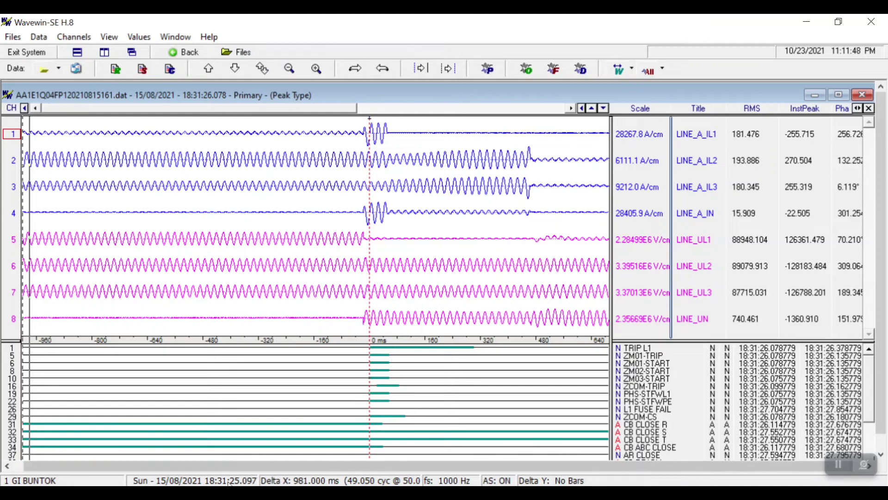
- Capture a new Snipping Tool snip of the LINE_A_IL1, LINE_A_IL2 and LINE_A_IL3 current waveforms in the Wavewin-SE record
key(super)
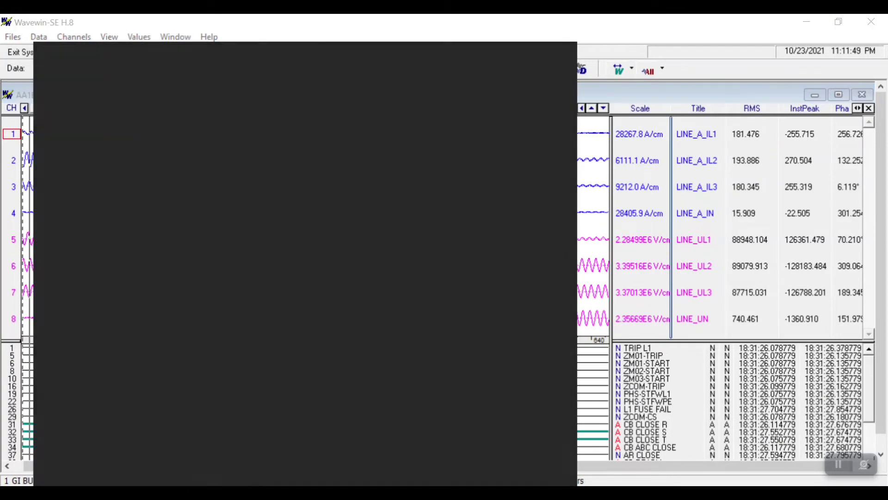
text(s)
click(100, 119)
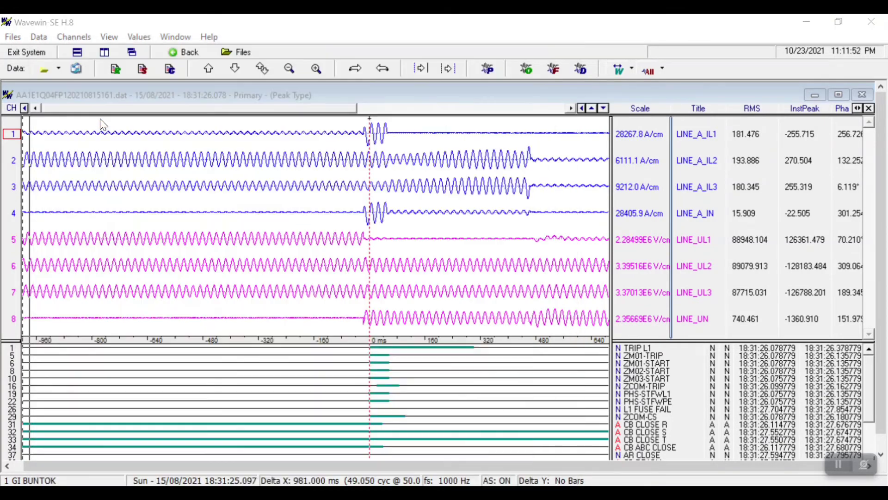
click(551, 157)
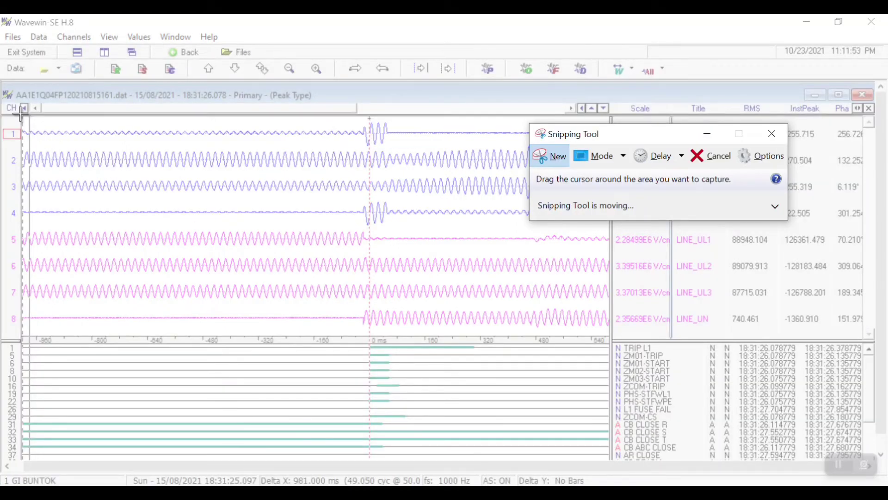
drag(21, 113, 608, 200)
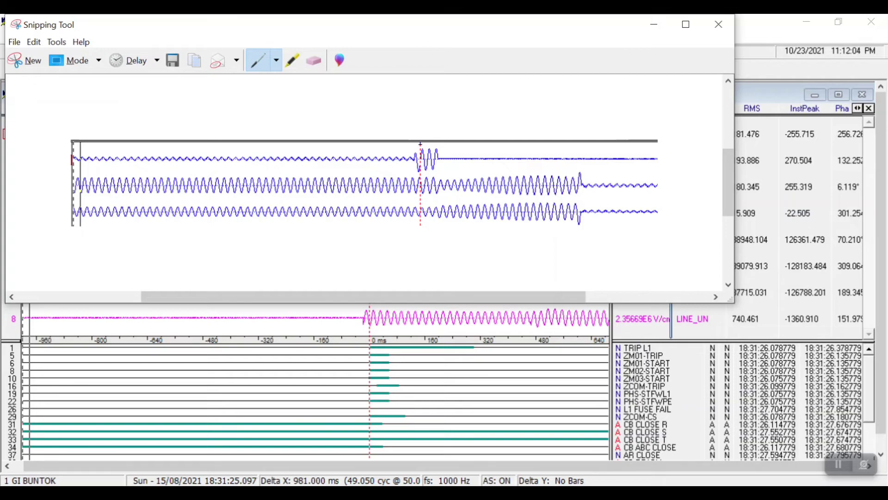
- Switch to the Impedansi workbook in Excel and paste the waveform snip near the top of the sin IA chart
mouse_move(462, 493)
click(463, 442)
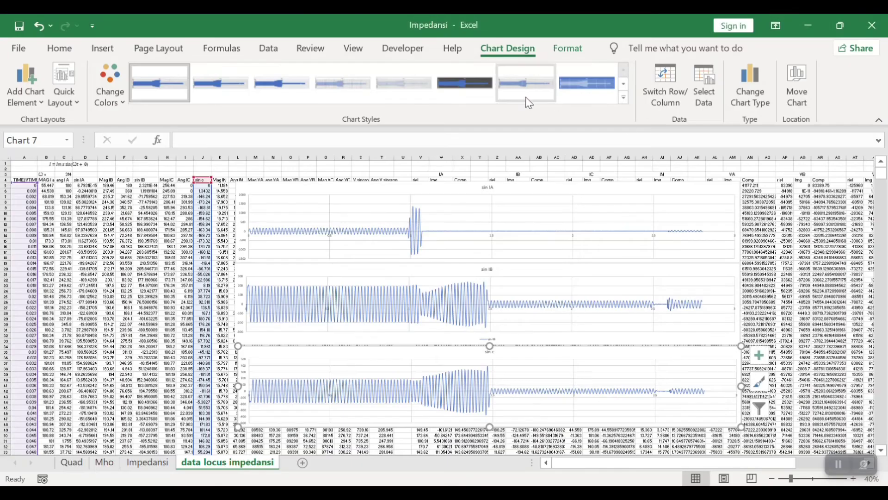
click(292, 174)
key(ctrl+v)
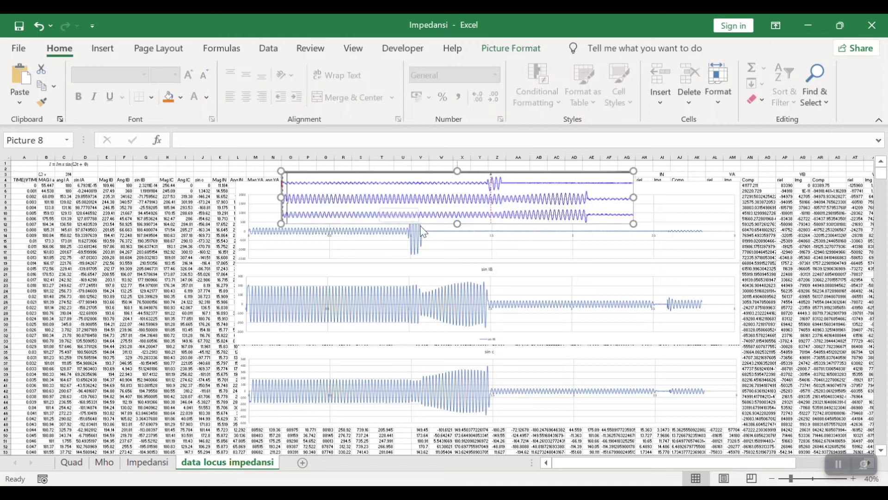
- Move the pasted waveform picture down over the sin IB chart and widen it in both directions
drag(513, 217, 426, 309)
drag(574, 294, 742, 293)
drag(630, 300, 565, 327)
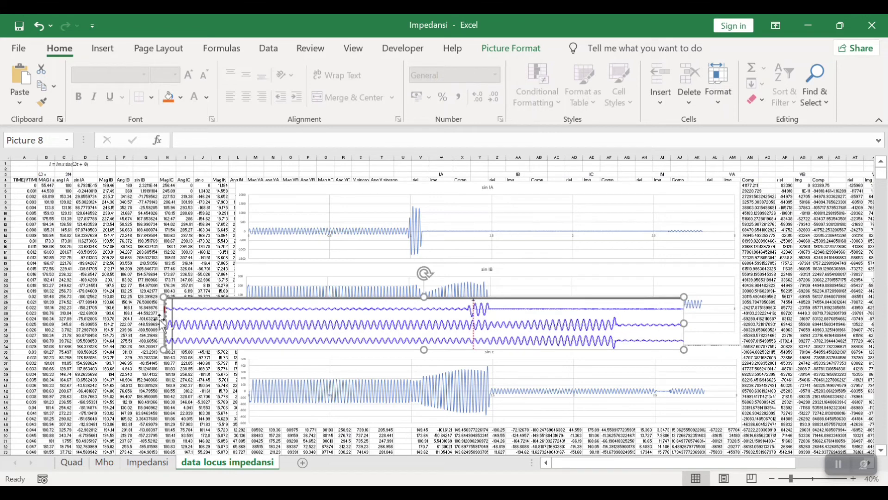
drag(163, 319, 121, 320)
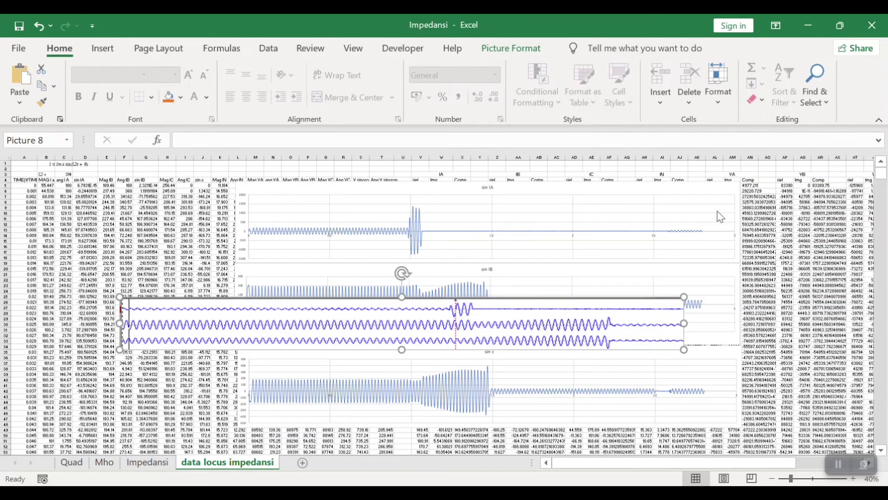
- Widen the sin IA, sin IB and sin c charts to about column AQ, moving the waveform picture below them for access
click(734, 180)
click(735, 223)
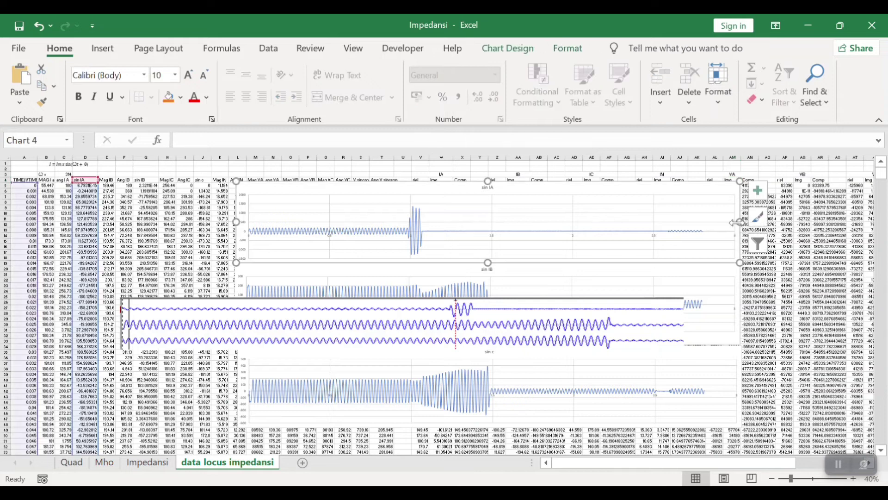
drag(736, 223, 819, 223)
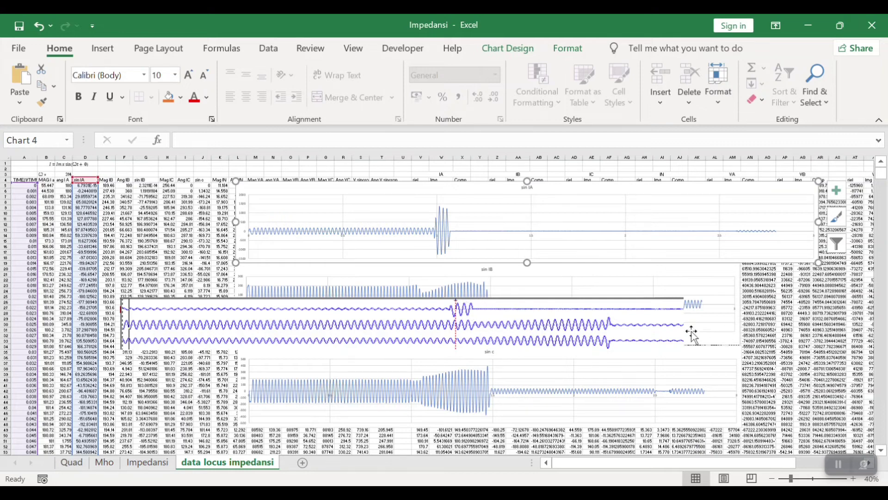
click(736, 292)
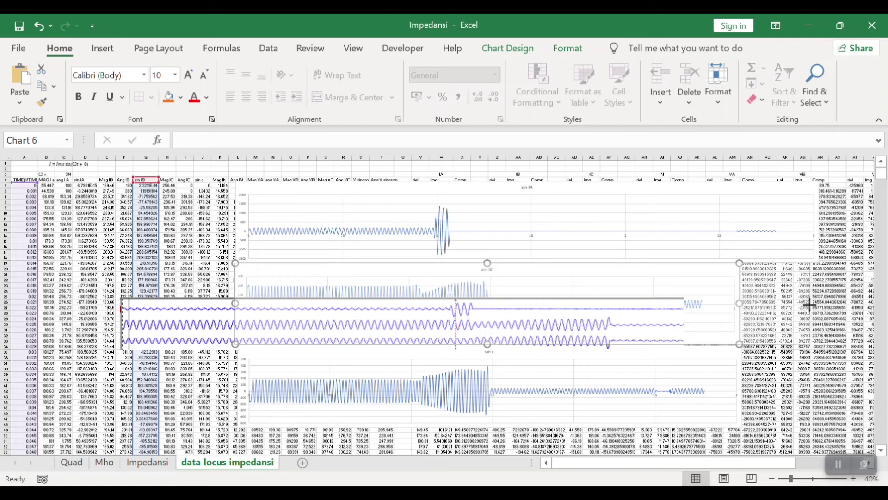
drag(817, 304, 816, 303)
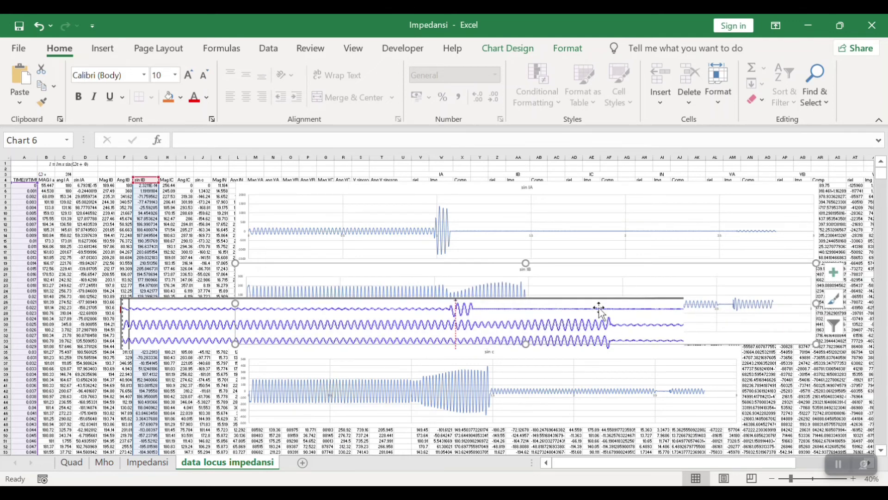
drag(428, 309, 532, 433)
click(738, 353)
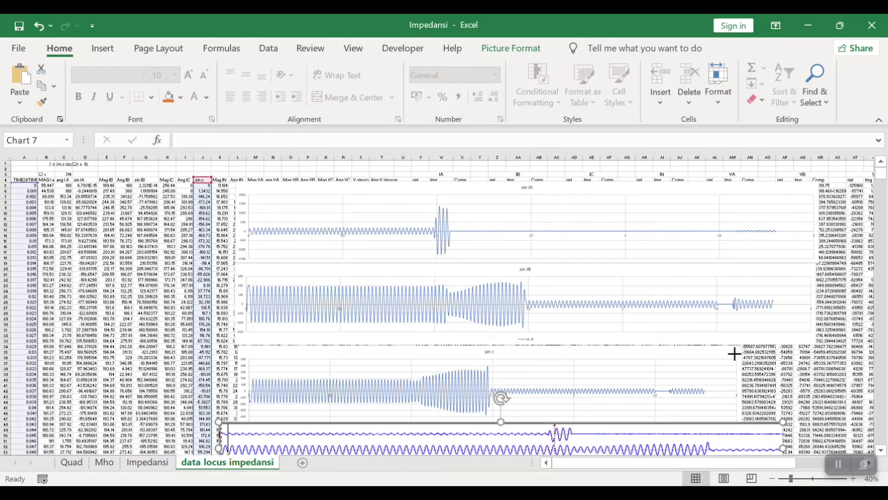
drag(744, 387, 814, 386)
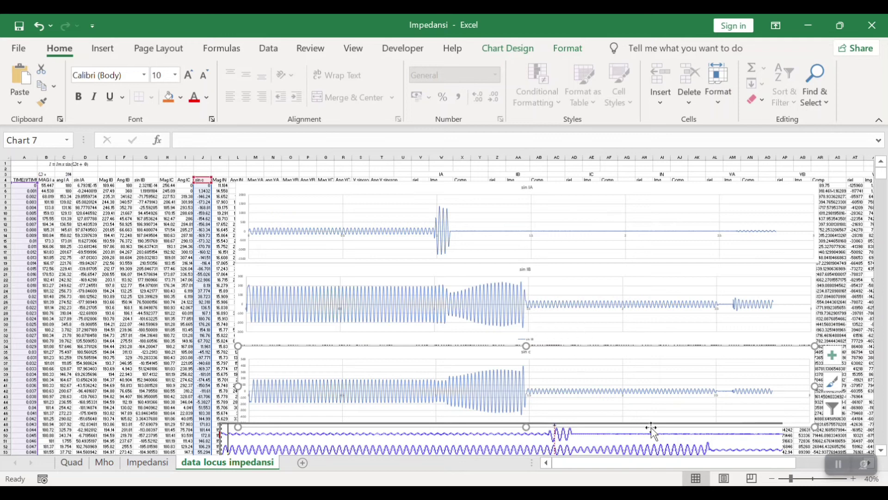
- Increase the waveform picture's height and place it over the sin c chart with its start lined up with the charts
drag(660, 436, 560, 361)
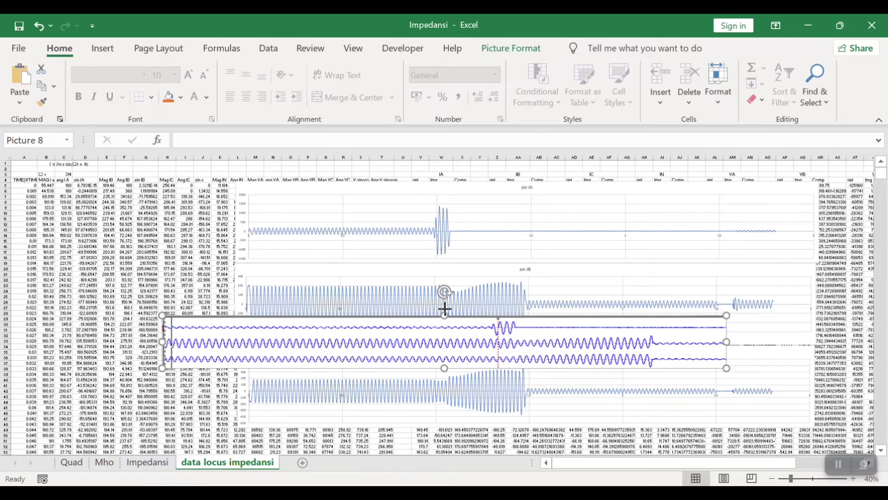
drag(445, 315, 445, 275)
drag(586, 310, 719, 346)
drag(588, 347, 540, 340)
drag(385, 332, 356, 370)
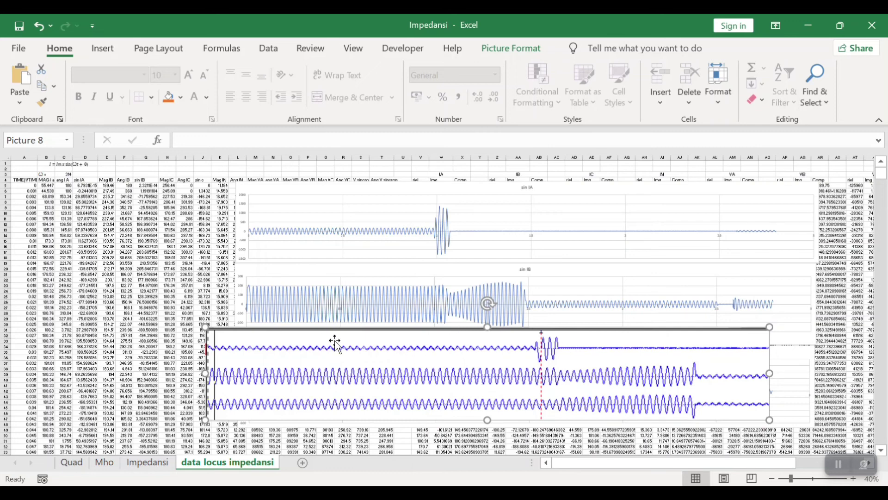
drag(293, 381, 341, 394)
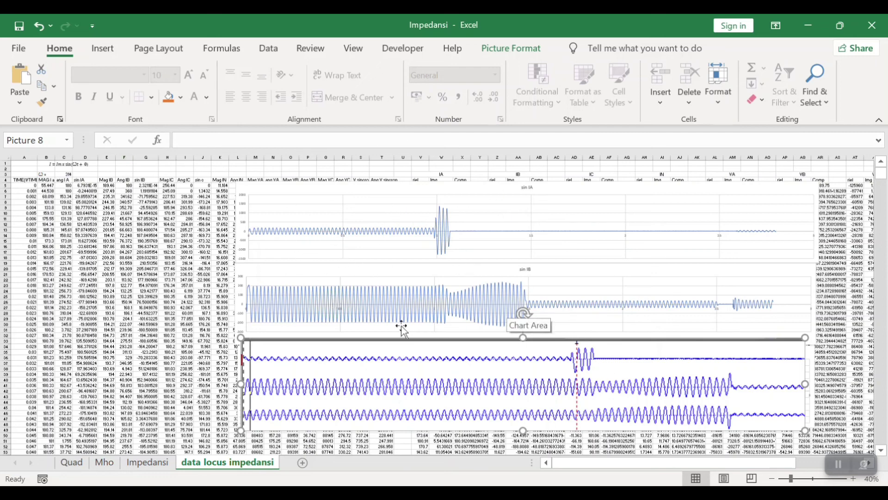
- Move the waveform picture over the sin IB and sin c charts to compare the original currents with the calculated ones
drag(538, 384, 525, 288)
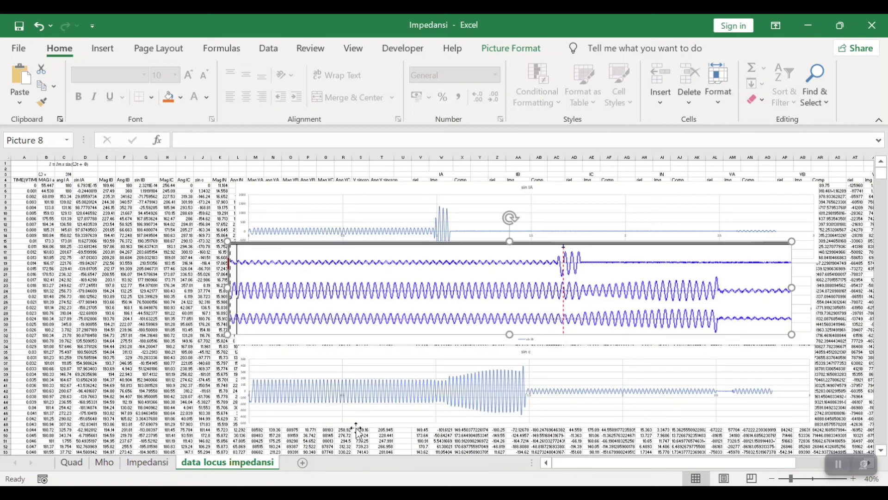
drag(567, 464, 656, 465)
drag(511, 248, 528, 356)
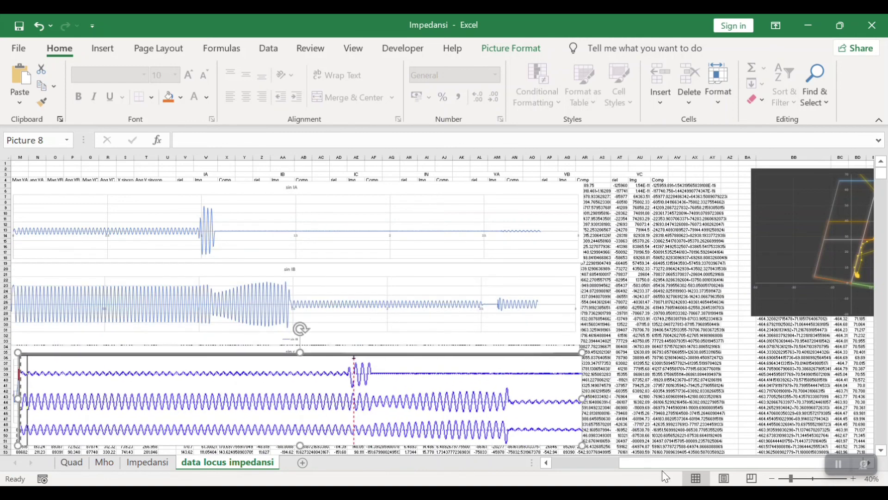
drag(656, 462, 585, 470)
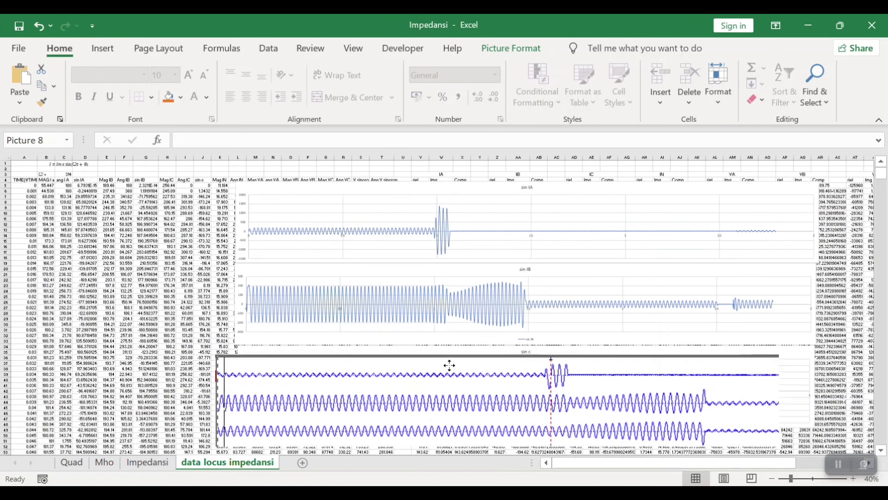
drag(449, 365, 477, 327)
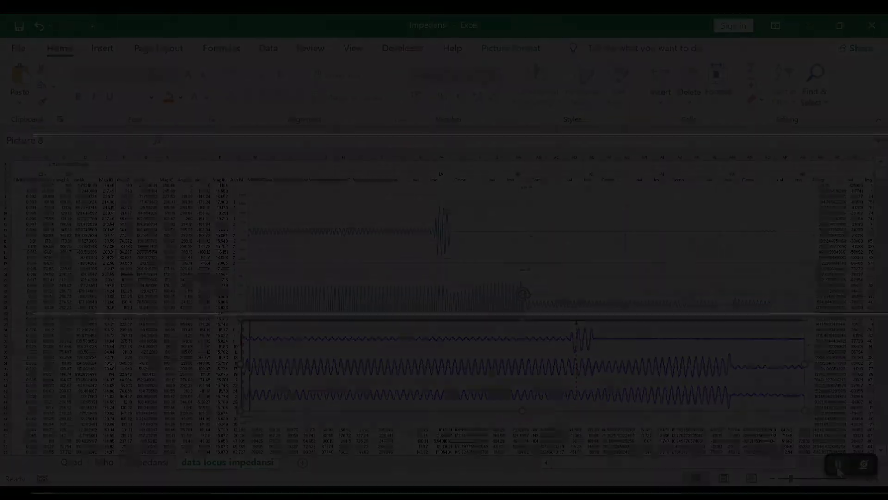